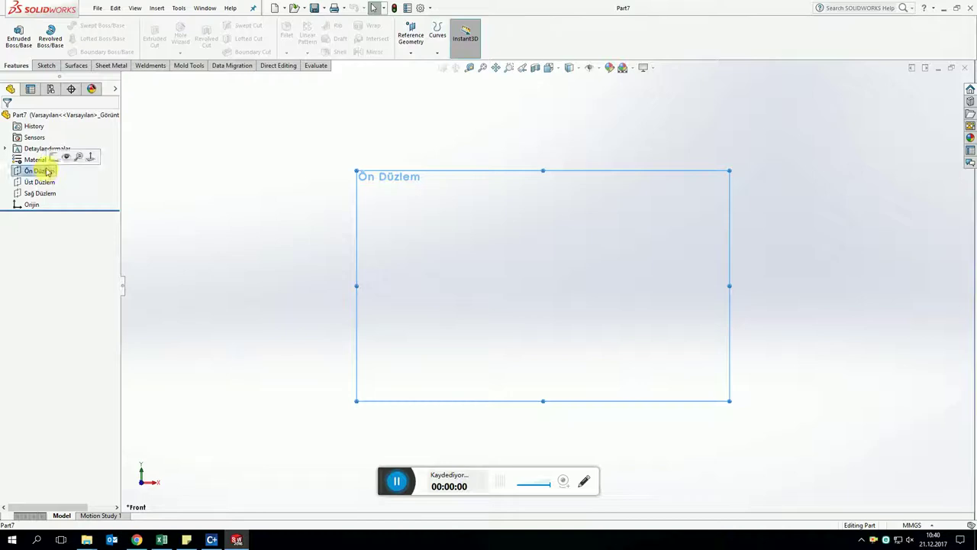
Start a sketch on Ön Düzlem and draw two concentric circles at the origin
left_click(53, 156)
left_click(87, 25)
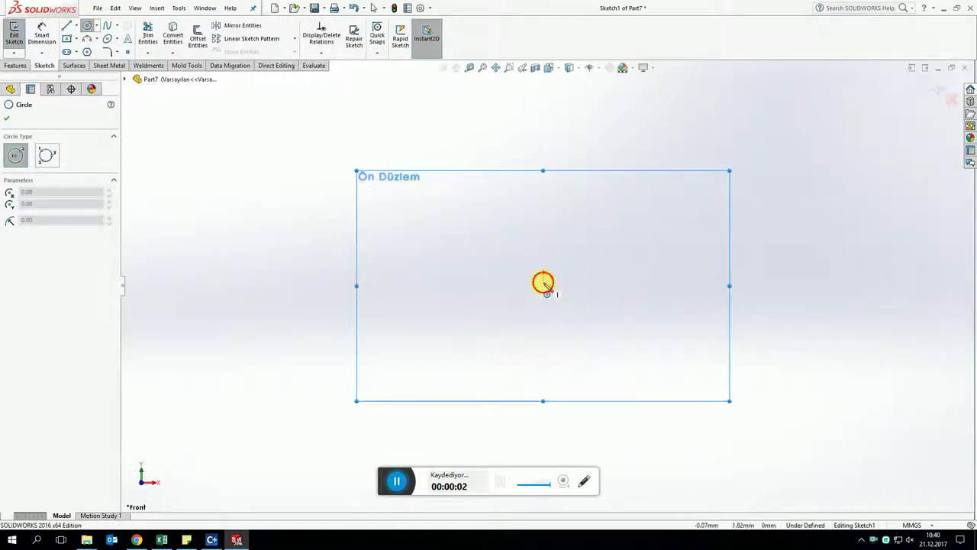
left_click(543, 283)
left_click(564, 304)
left_click(542, 283)
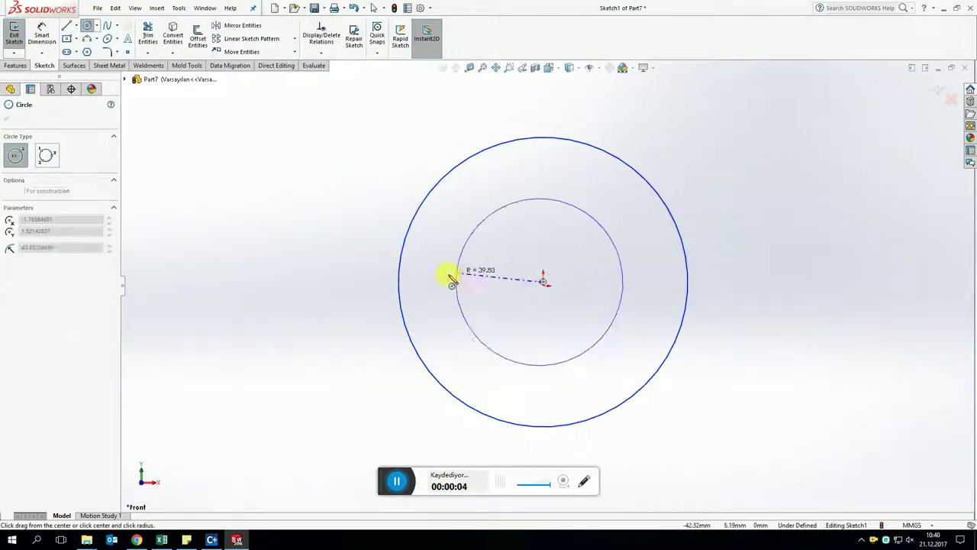
left_click(447, 272)
key("Escape")
Add two more origin-centred circles, giving four concentric circles
scroll(541, 284, "down", 2)
left_click(540, 282)
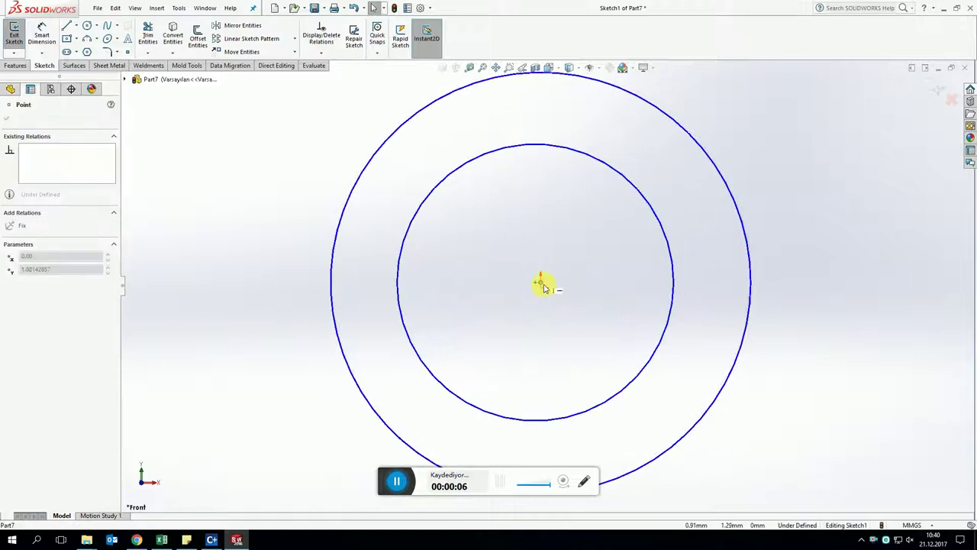
left_click_drag(535, 283, 540, 283)
left_click(537, 326)
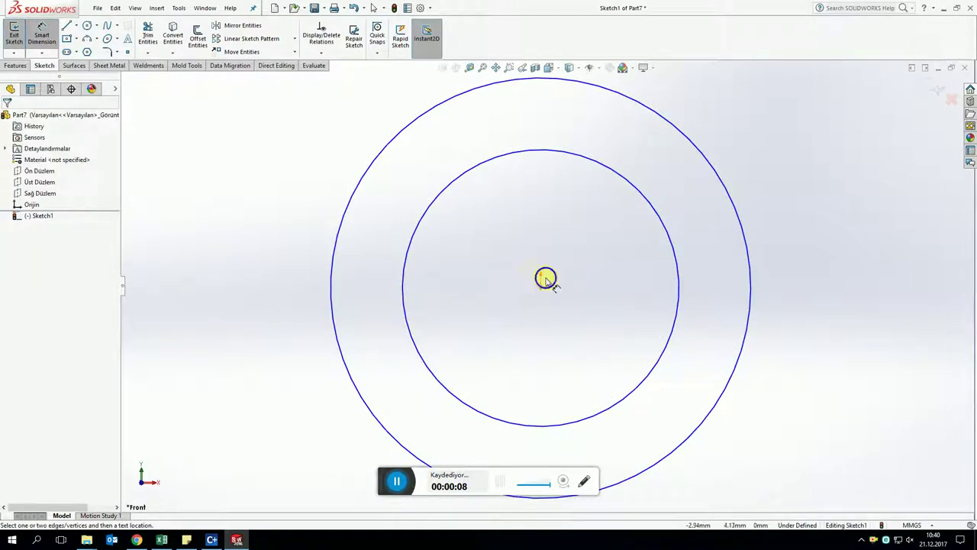
key("Return")
left_click(541, 287)
left_click(622, 288)
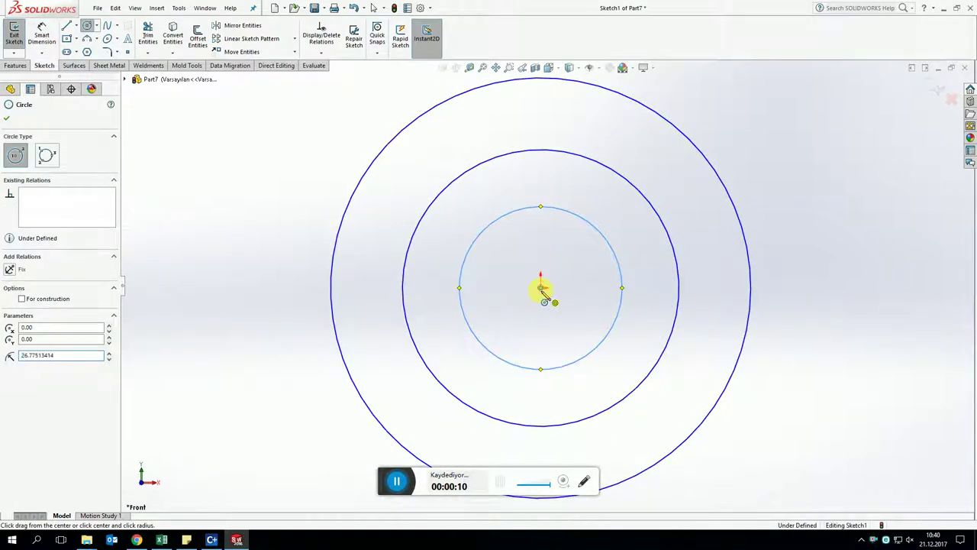
left_click(541, 287)
left_click(600, 287)
right_click_drag(567, 283, 633, 127)
Dimension the outer and middle circles to Ø185 and Ø129
left_click(661, 120)
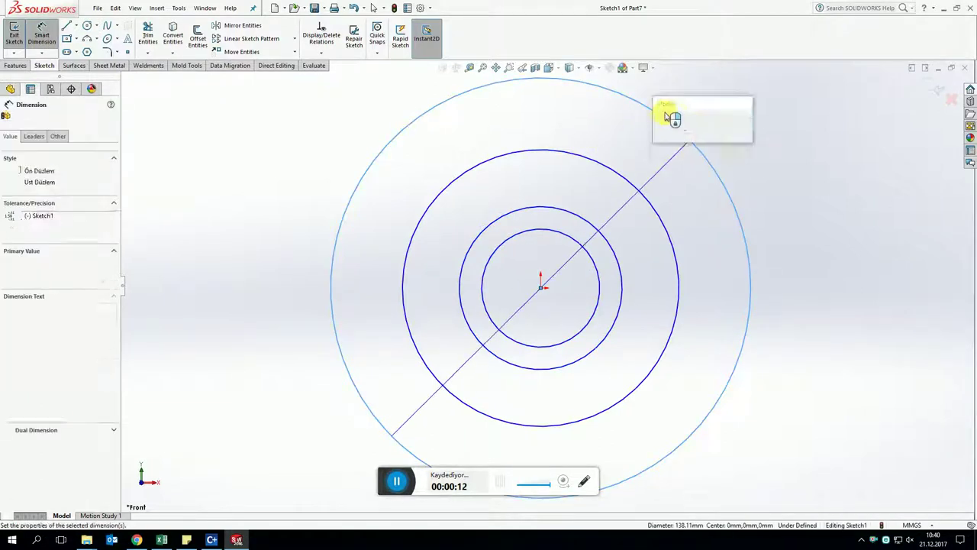
left_click(669, 116)
type("185")
key("Return")
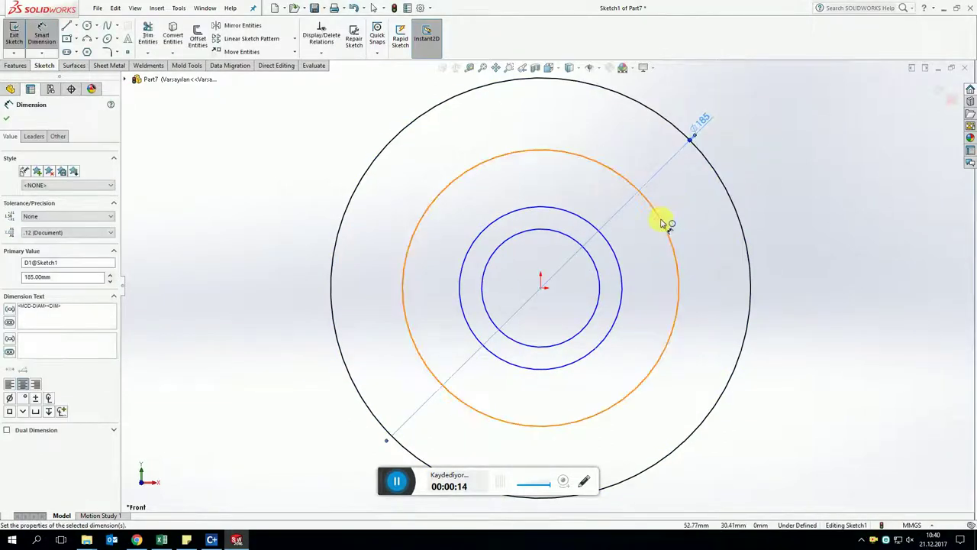
left_click(664, 223)
left_click(696, 233)
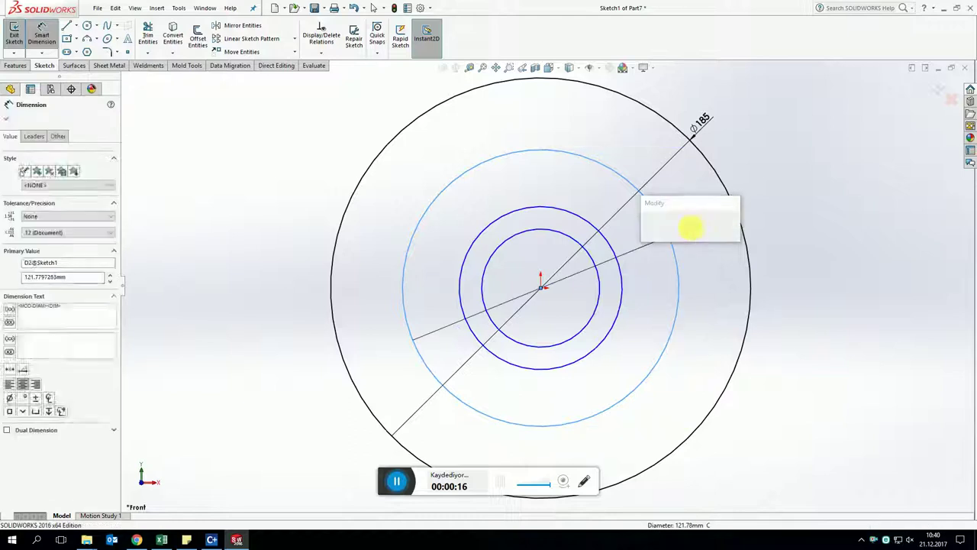
type("129")
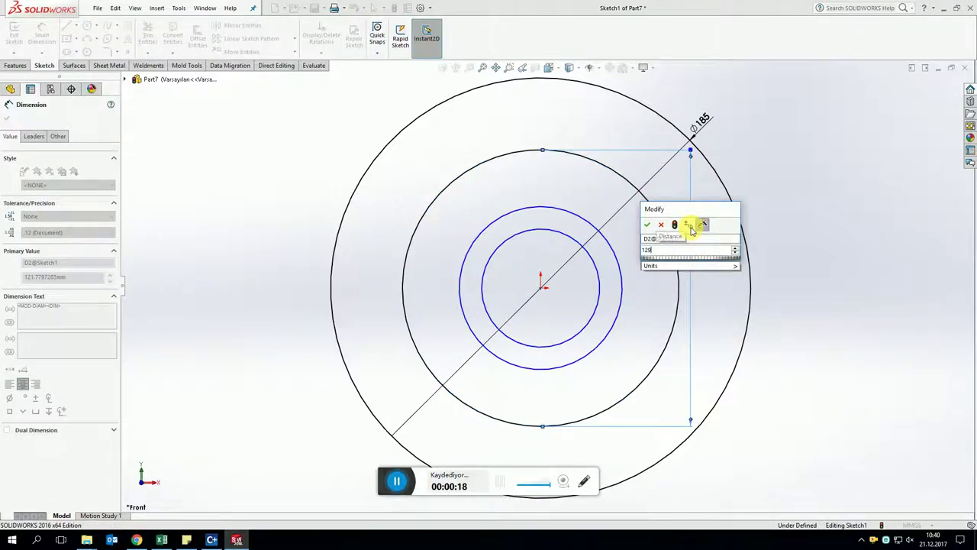
key("Return")
Dimension the remaining circles to Ø128 and Ø65
left_click(622, 256)
left_click(625, 253)
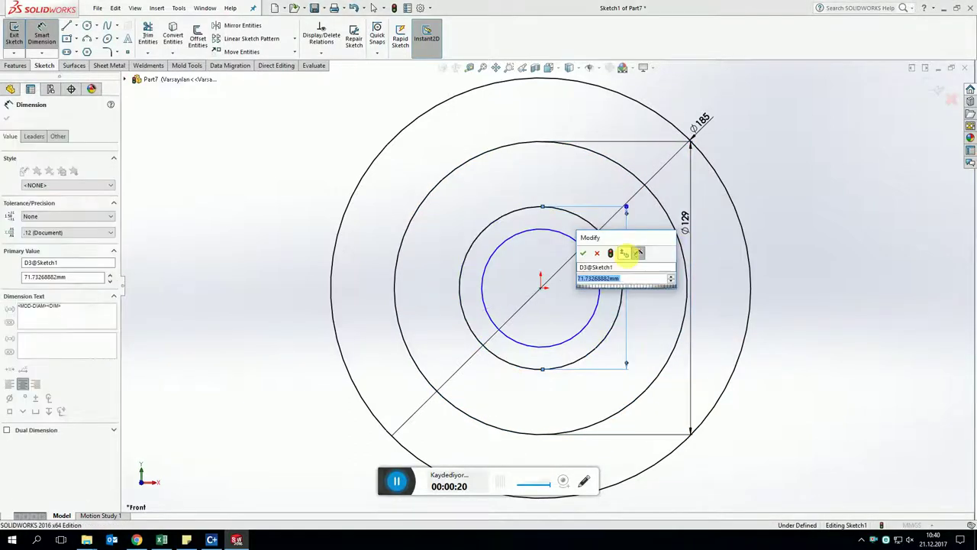
type("128")
key("Return")
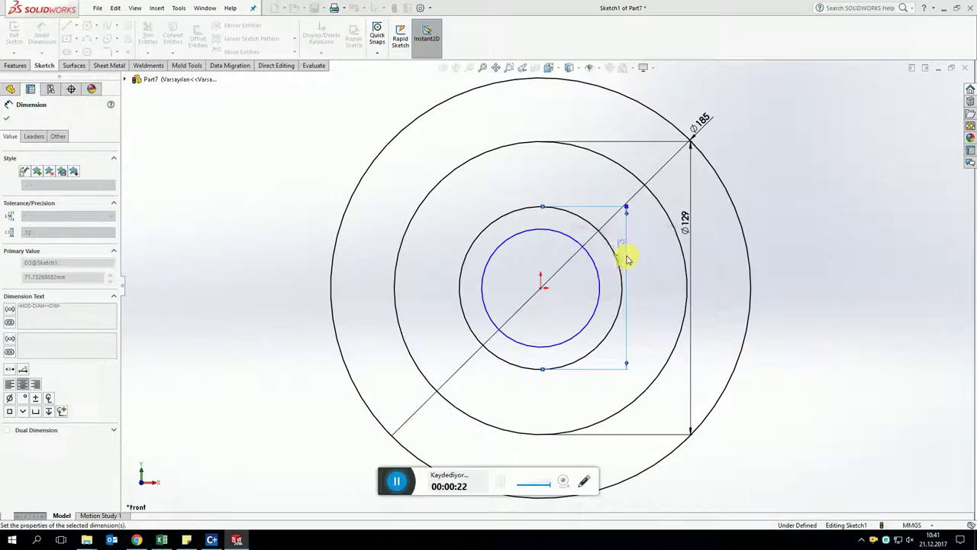
left_click(545, 229)
left_click(552, 214)
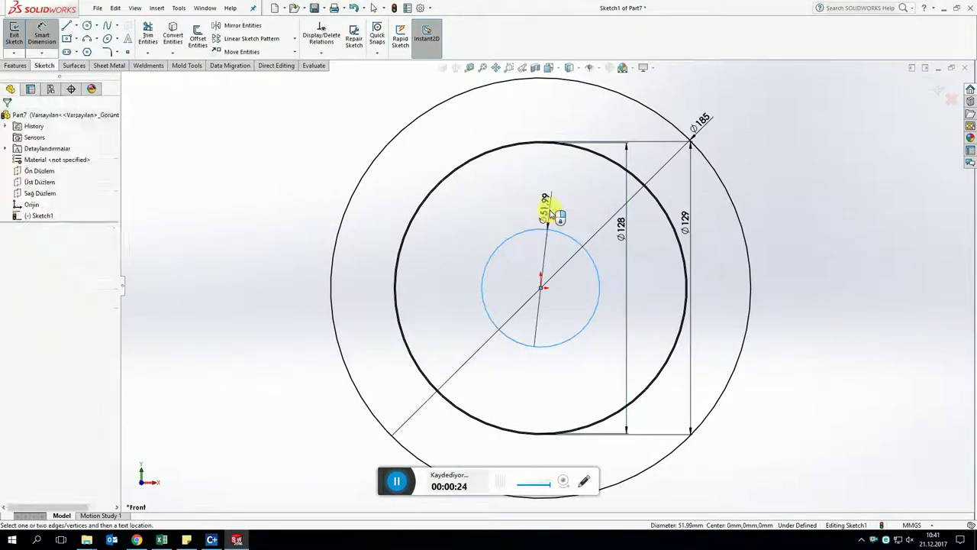
type("65")
key("Return")
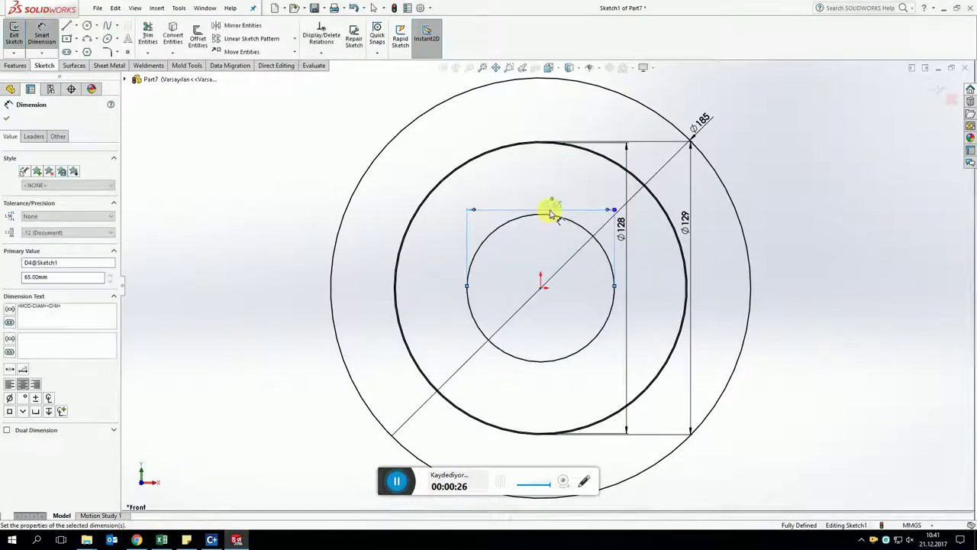
Exit the sketch and extrude both ring regions 2.50 mm mid-plane
left_click(927, 92)
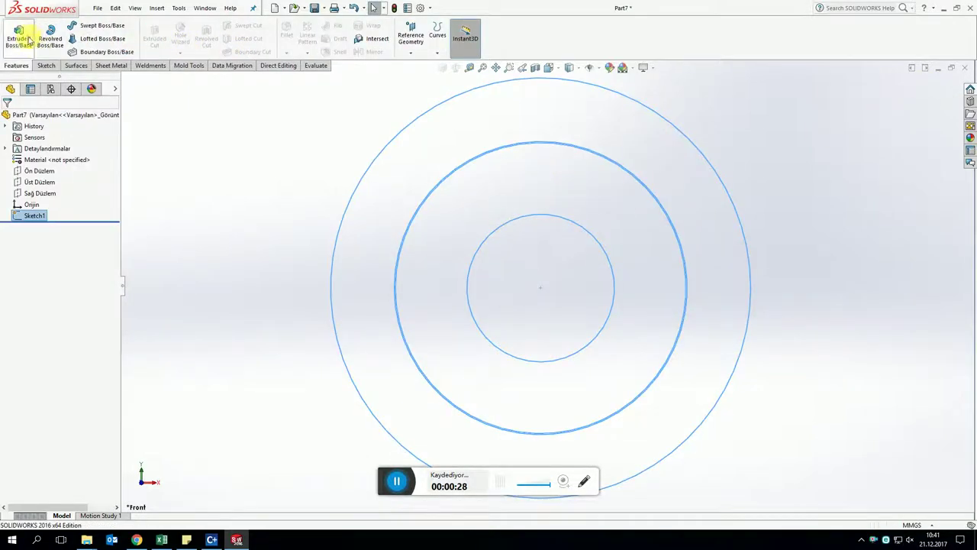
left_click(46, 178)
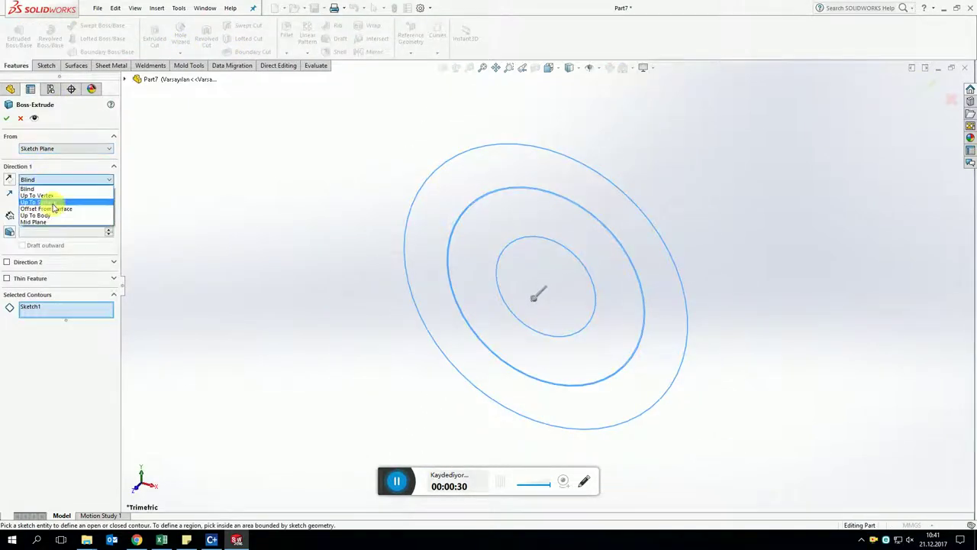
left_click(53, 224)
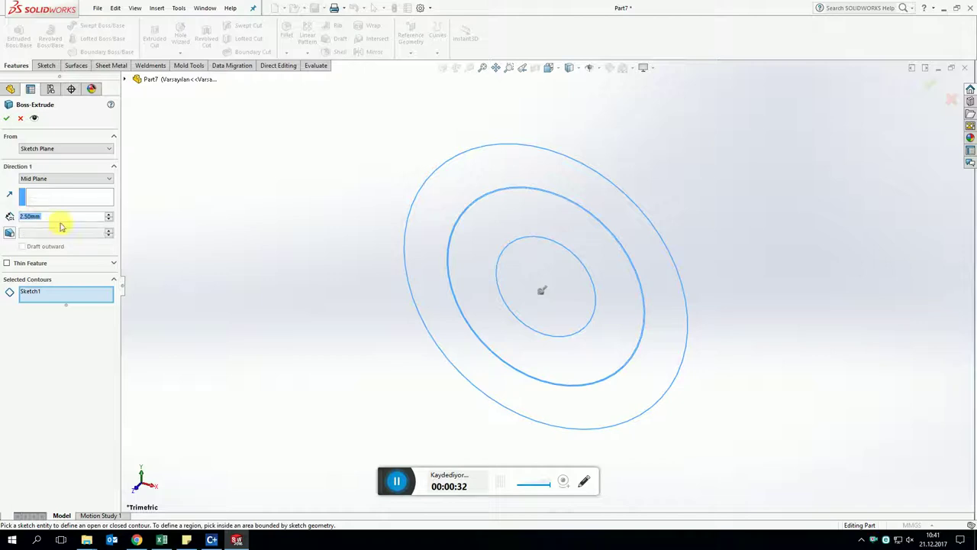
left_click(537, 218)
left_click(493, 164)
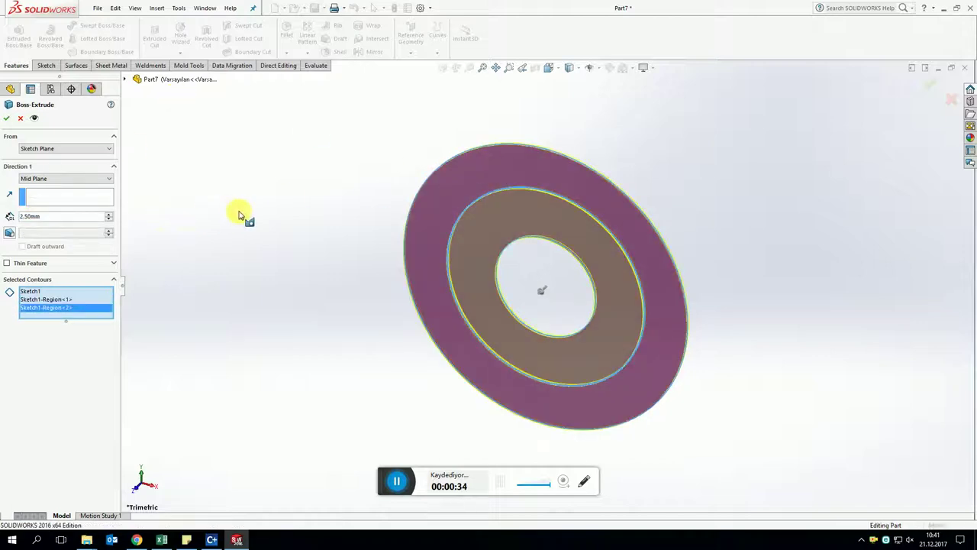
key("Return")
Give the inner ring a pure red (255, 0, 0) appearance
left_click(539, 220)
right_click(539, 220)
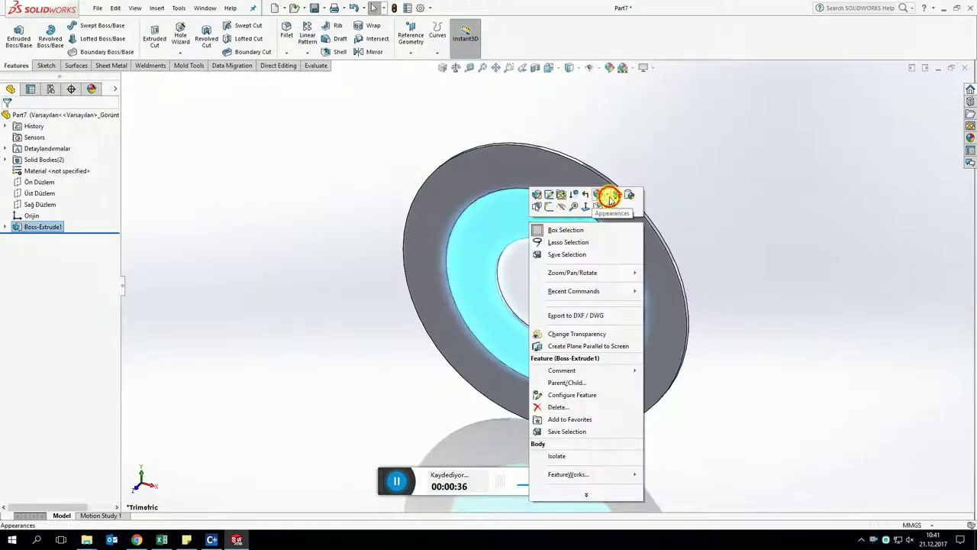
left_click(609, 197)
left_click(619, 235)
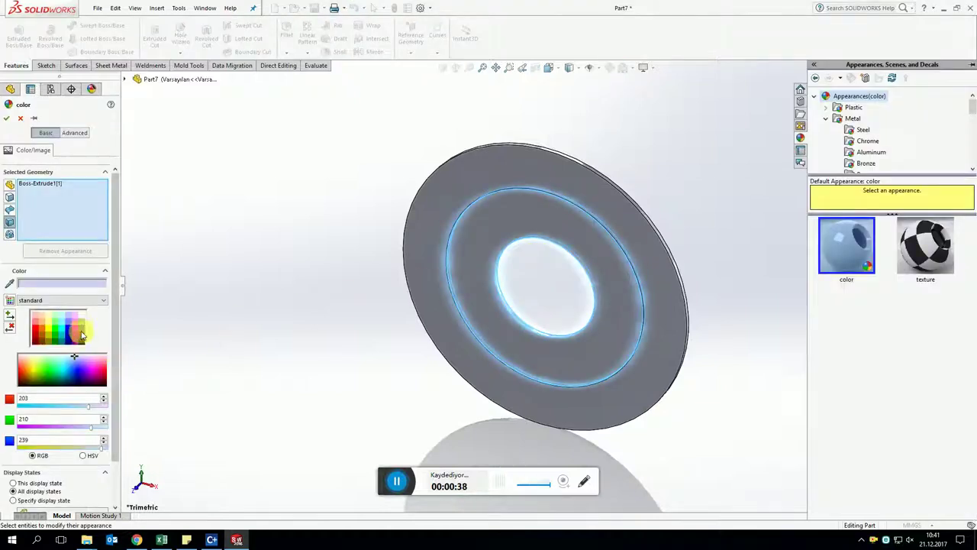
left_click(36, 332)
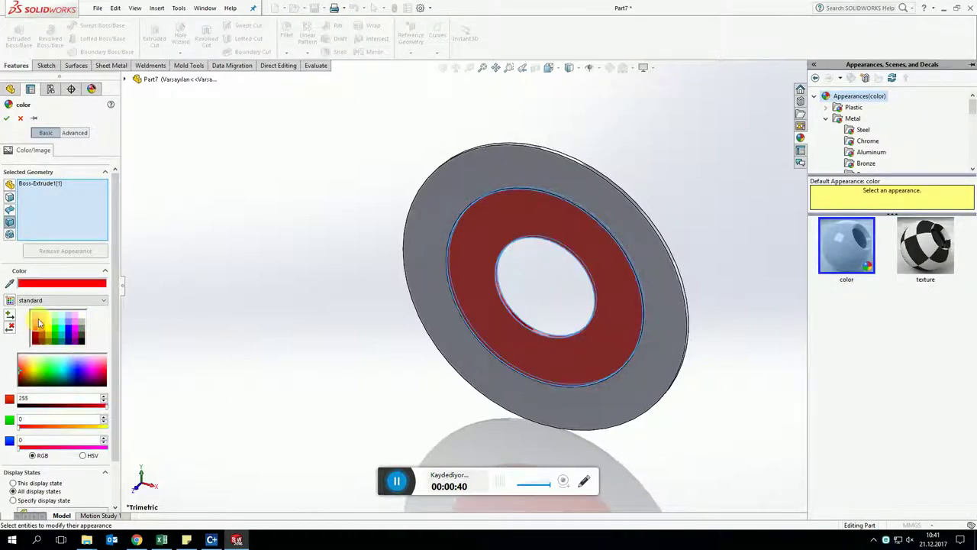
key("Return")
Reopen the disc's appearance settings and close them without changes
right_click(567, 172)
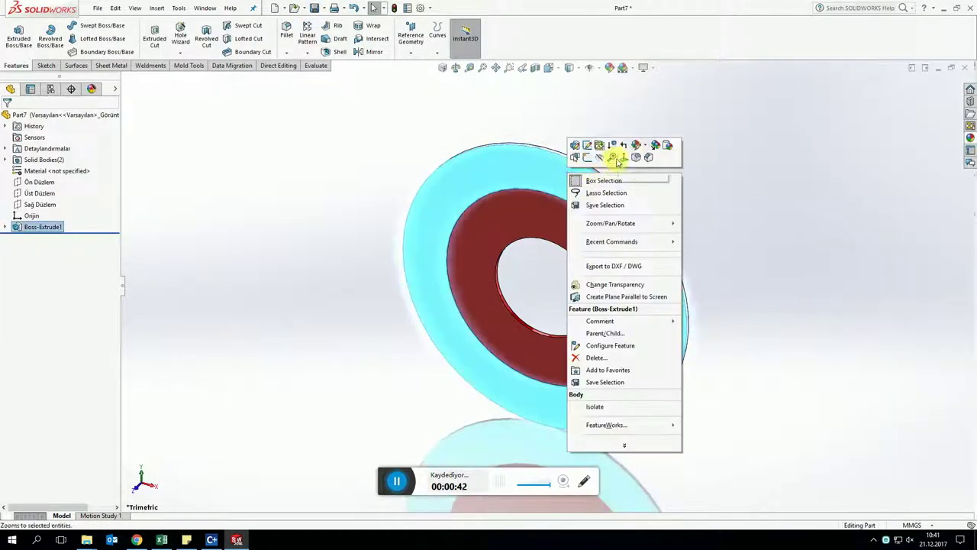
left_click(645, 148)
left_click(648, 179)
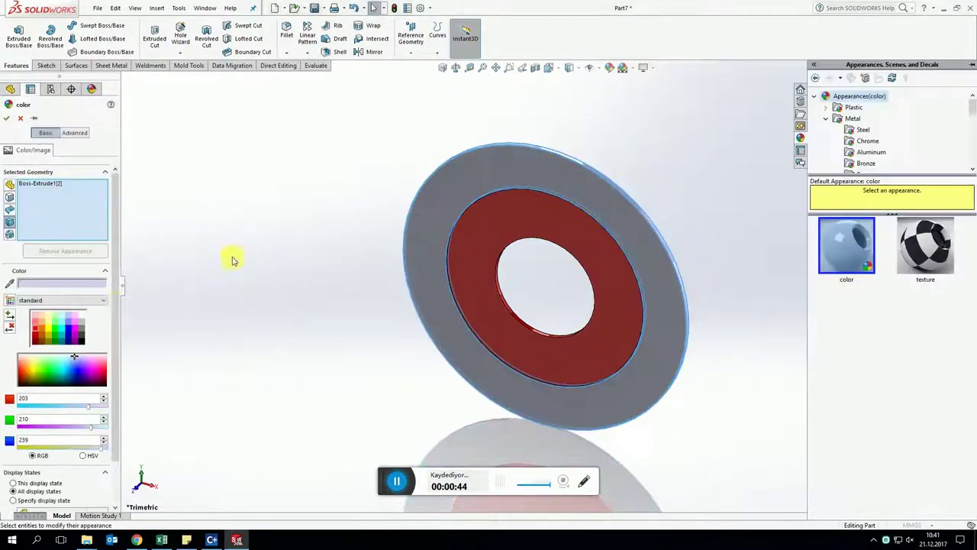
key("Return")
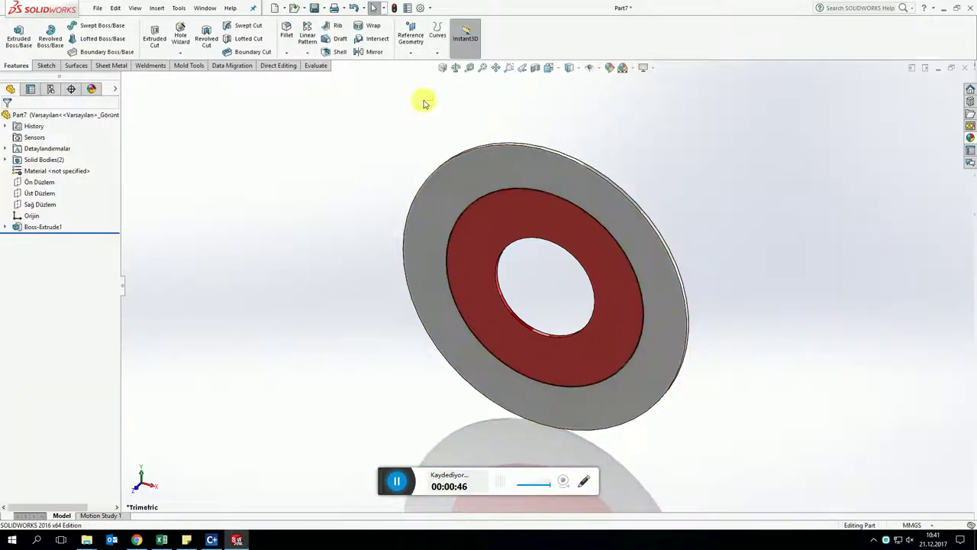
Chamfer two ring faces 0.25 mm at 45° as Chamfer1
left_click(289, 54)
left_click(302, 76)
scroll(523, 200, "down", 2)
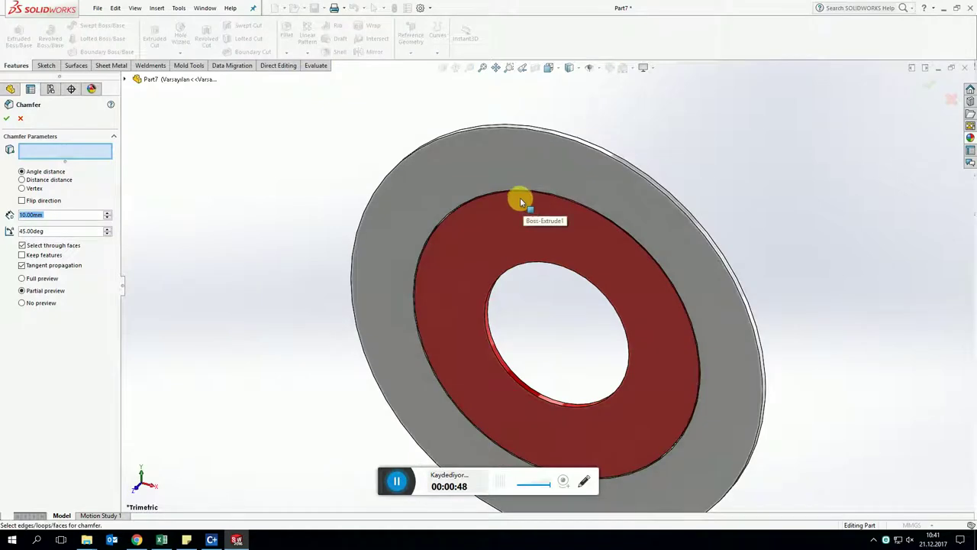
left_click(526, 203)
middle_click_drag(526, 202, 443, 229)
left_click(541, 197)
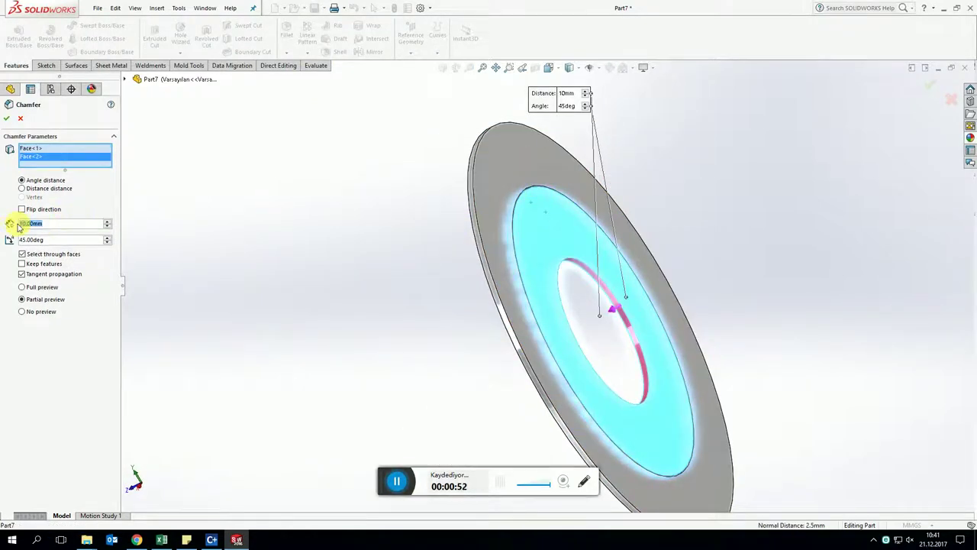
type("=0.25")
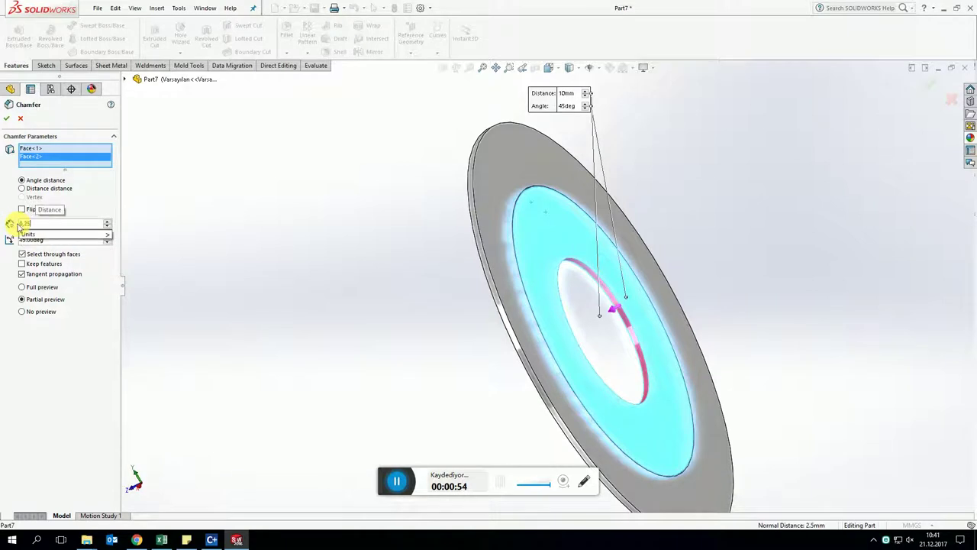
key("Return")
Chamfer the disc's opposite faces as Chamfer2, then view the disc face-on
key("Return")
key("Return")
left_click(474, 207)
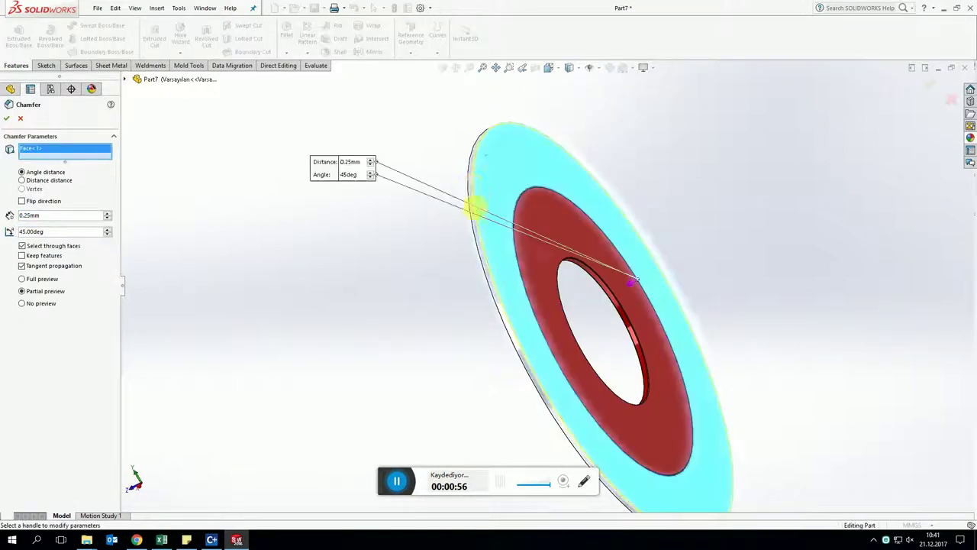
middle_click_drag(473, 207, 436, 179)
left_click(441, 187)
key("Return")
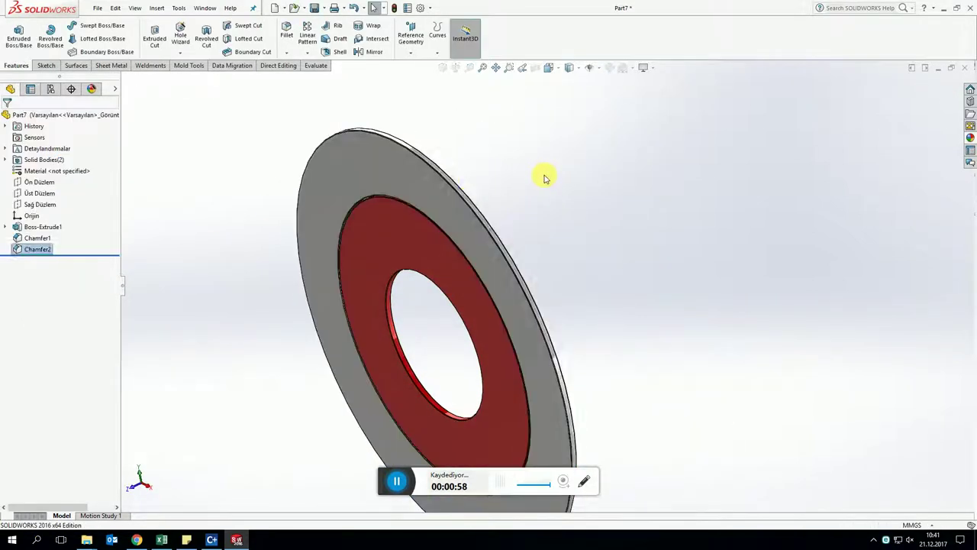
left_click(458, 164)
left_click(490, 152)
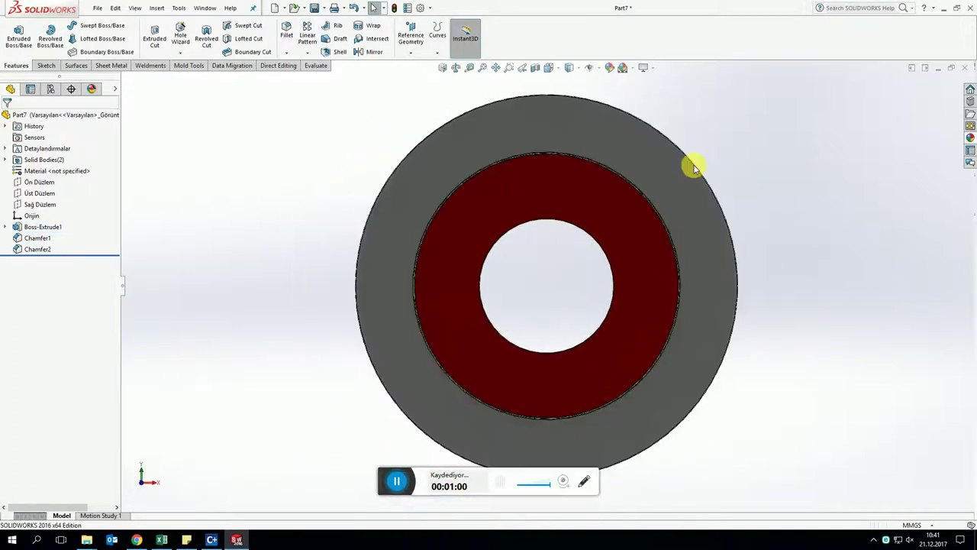
scroll(649, 173, "down", 3)
Sketch a Ø75 circle centred on the origin on the hub's ring face
left_click(508, 238)
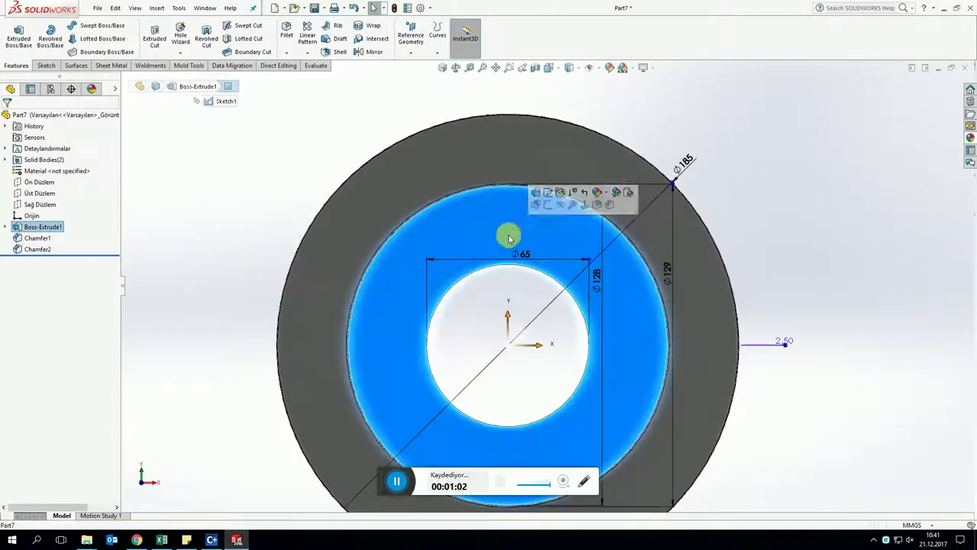
left_click(537, 204)
left_click(89, 29)
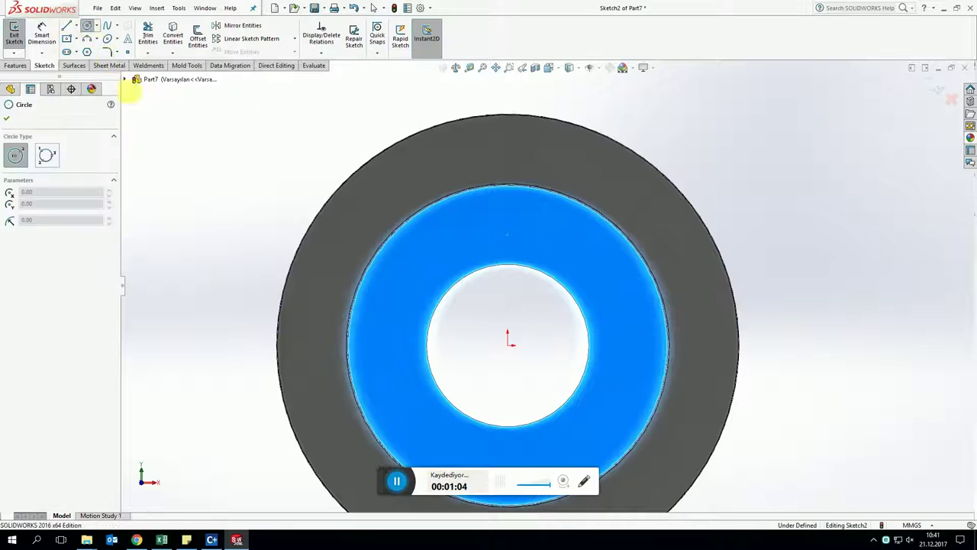
scroll(499, 288, "up", 1)
scroll(523, 343, "down", 1)
left_click(519, 343)
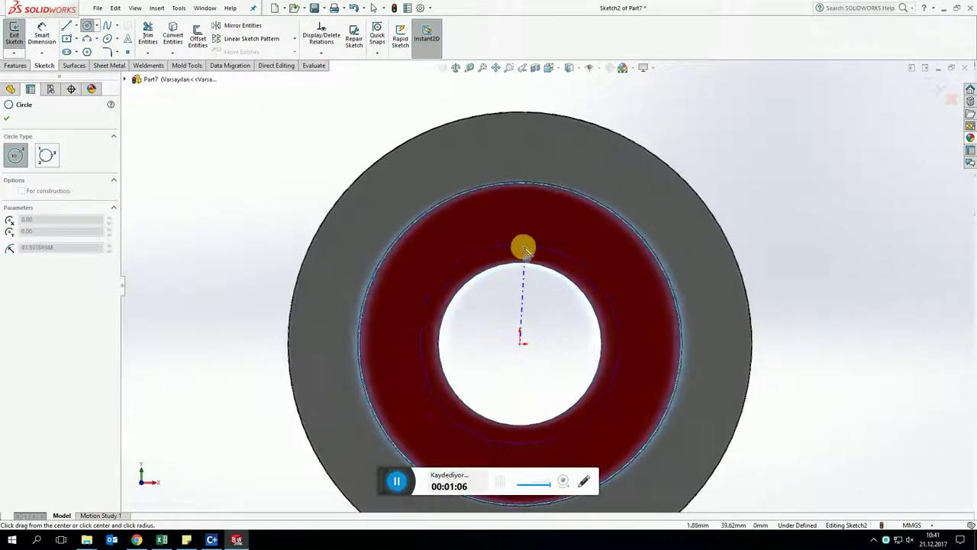
left_click(522, 245)
key("d")
left_click(539, 251)
left_click(526, 309)
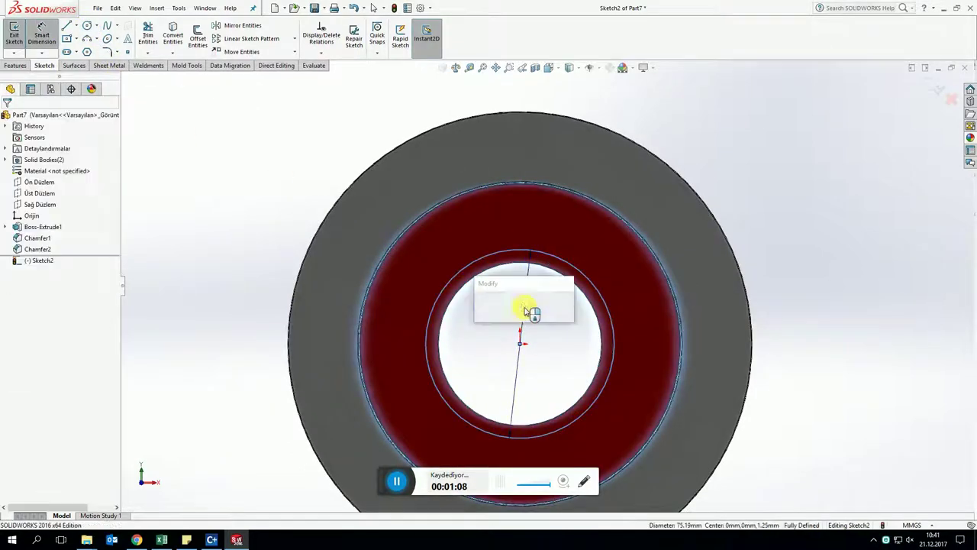
left_click(524, 308)
key("Escape")
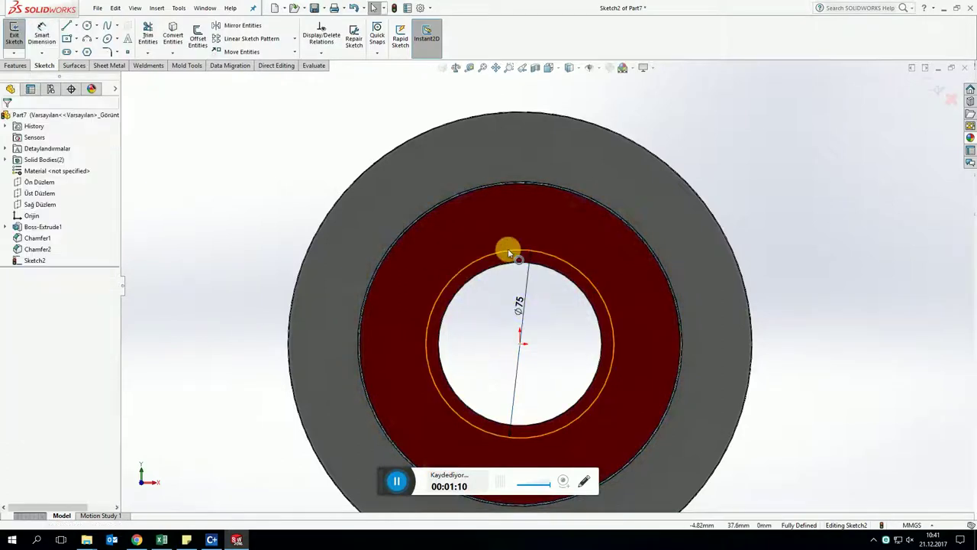
left_click(506, 249)
key("Escape")
Draw a vertical construction centerline from the circle's top to its centre
key("l")
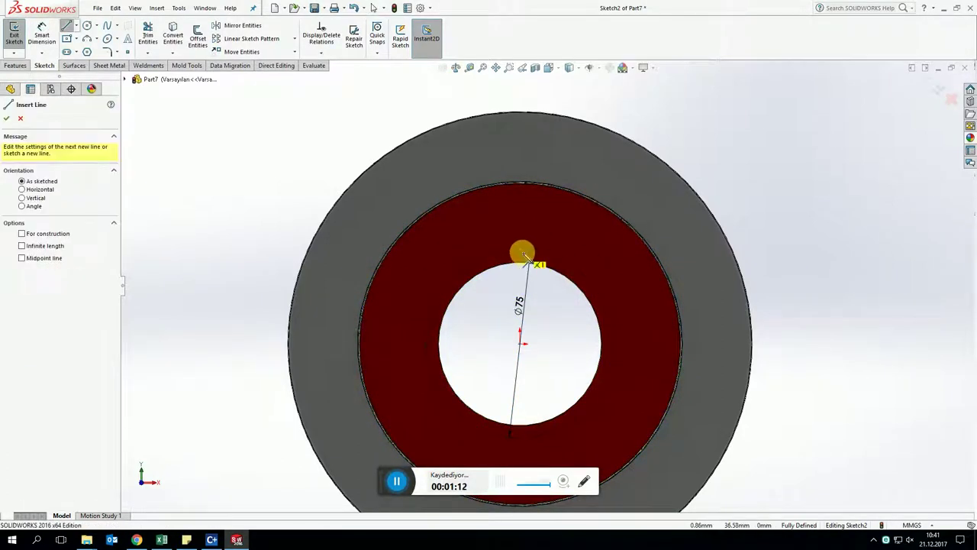
left_click(523, 249)
left_click(520, 341)
key("Escape")
left_click(520, 277)
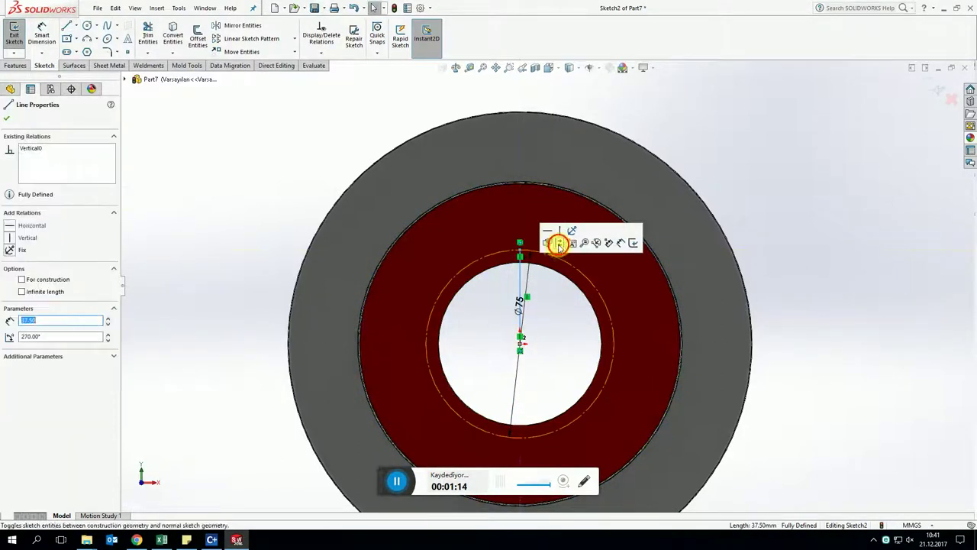
left_click(559, 244)
scroll(534, 244, "down", 3)
Draw a Ø5 circle at the top of the centerline
left_click(86, 25)
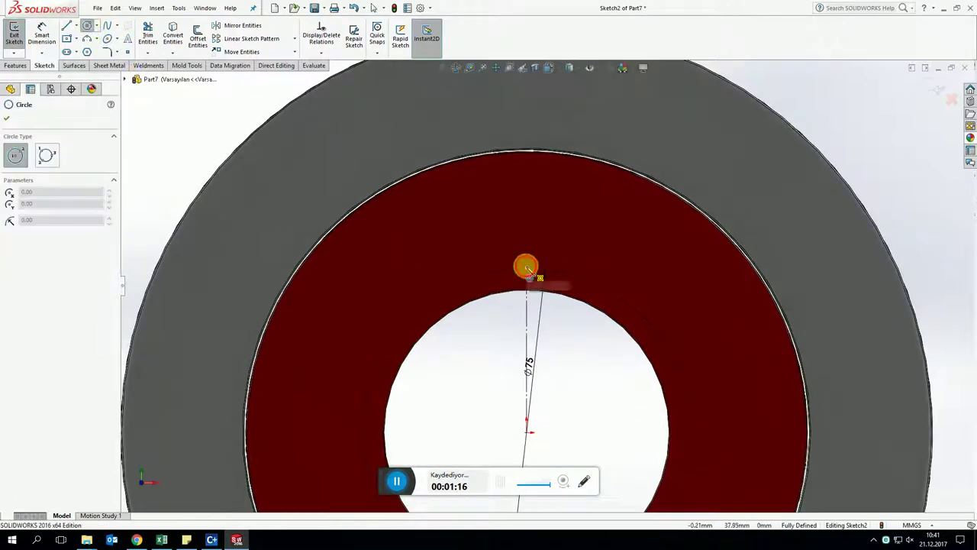
left_click_drag(528, 267, 546, 268)
right_click_drag(580, 273, 557, 216)
left_click(511, 261)
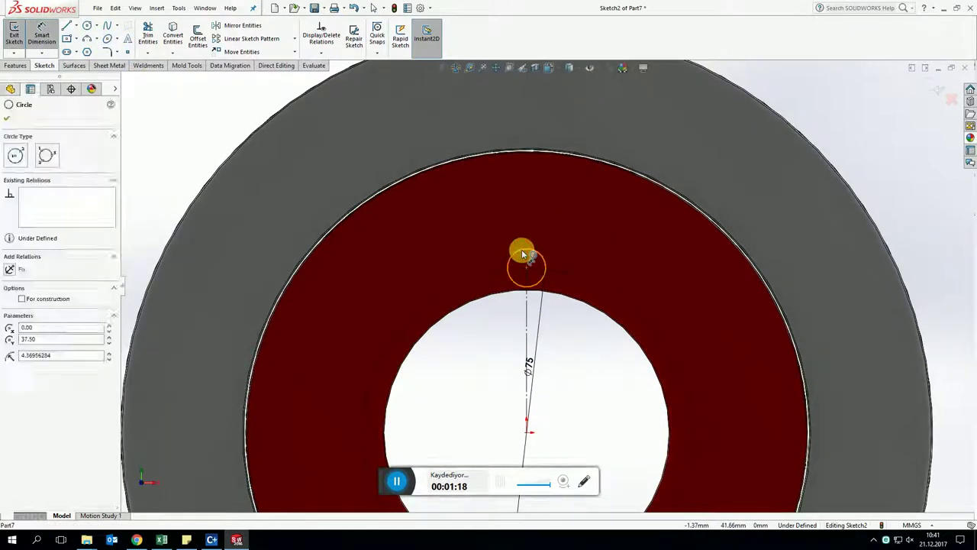
left_click(509, 236)
key("Return")
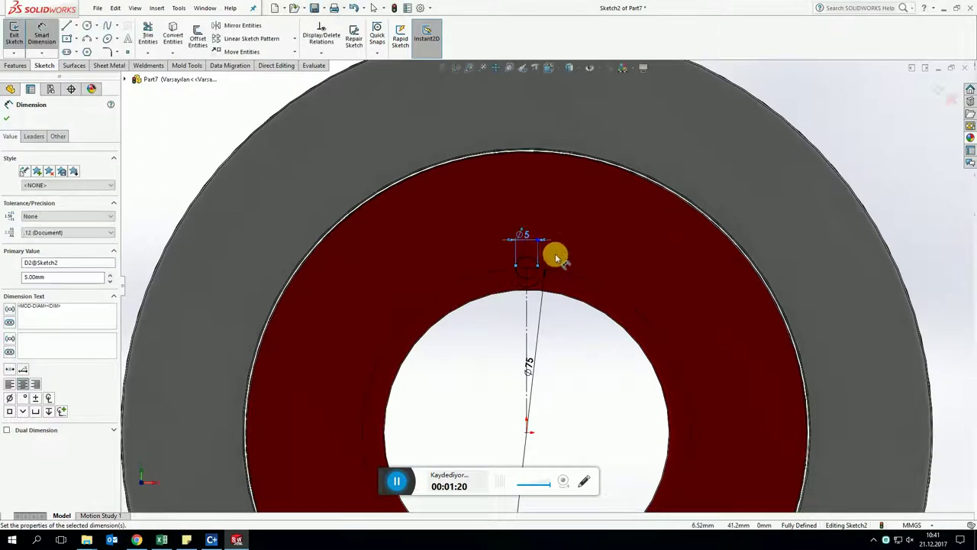
key("Escape")
Circular-pattern the Ø5 circle six times around the centre
left_click(294, 38)
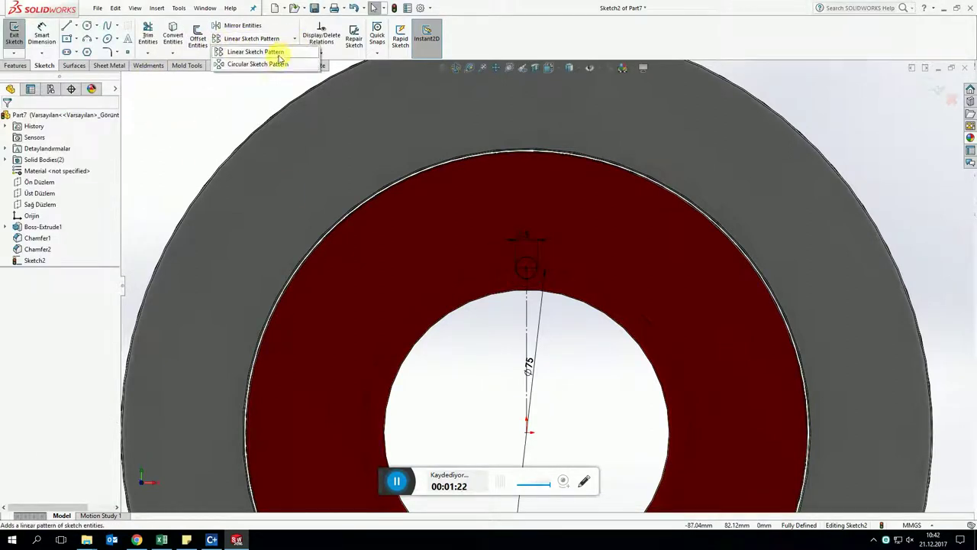
left_click(263, 65)
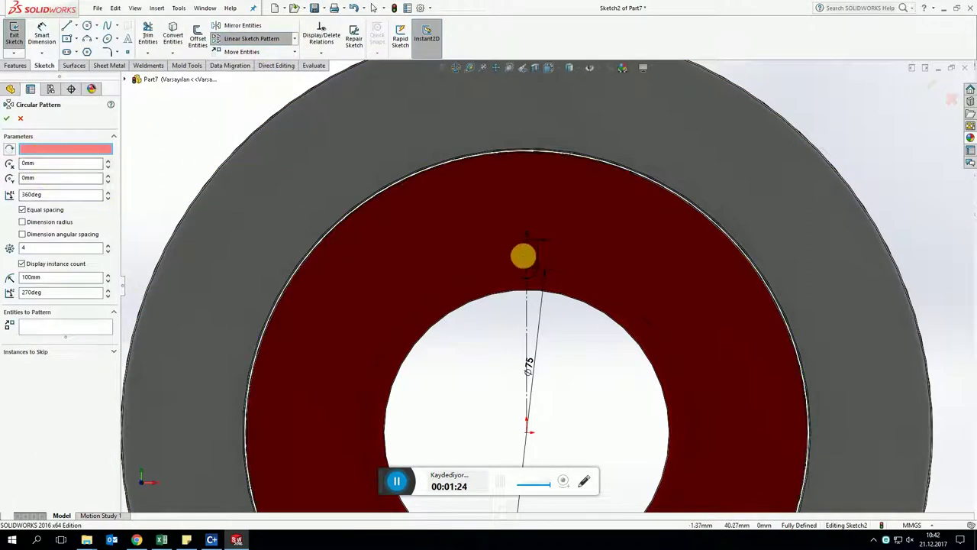
left_click(525, 261)
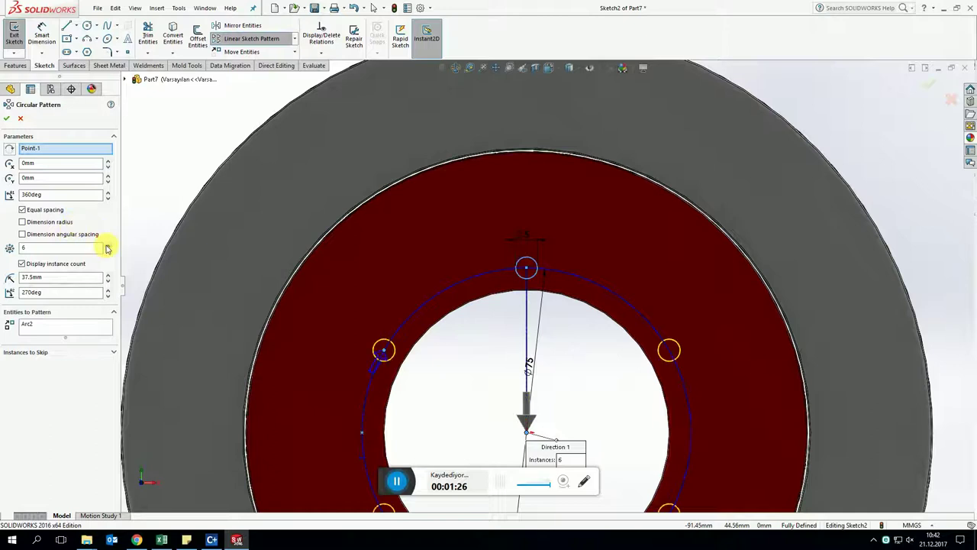
key("Return")
Exit the sketch and cut Sketch2 through the hub with Extruded Cut
left_click(929, 80)
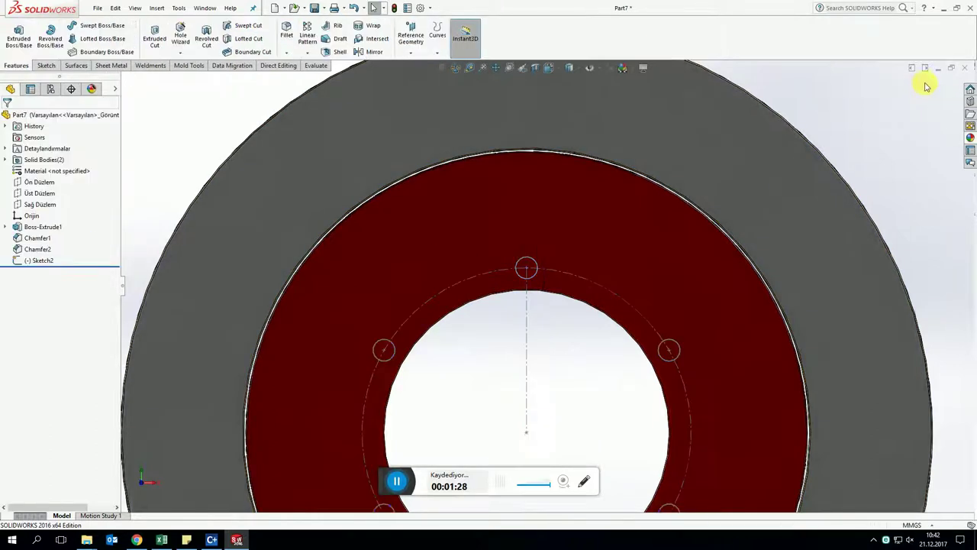
left_click(155, 35)
key("Escape")
left_click(40, 260)
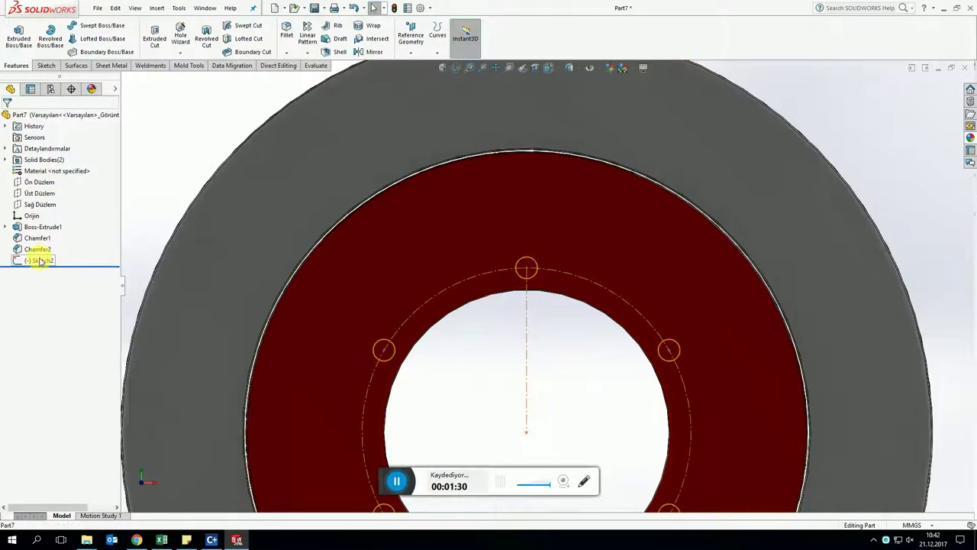
left_click(155, 34)
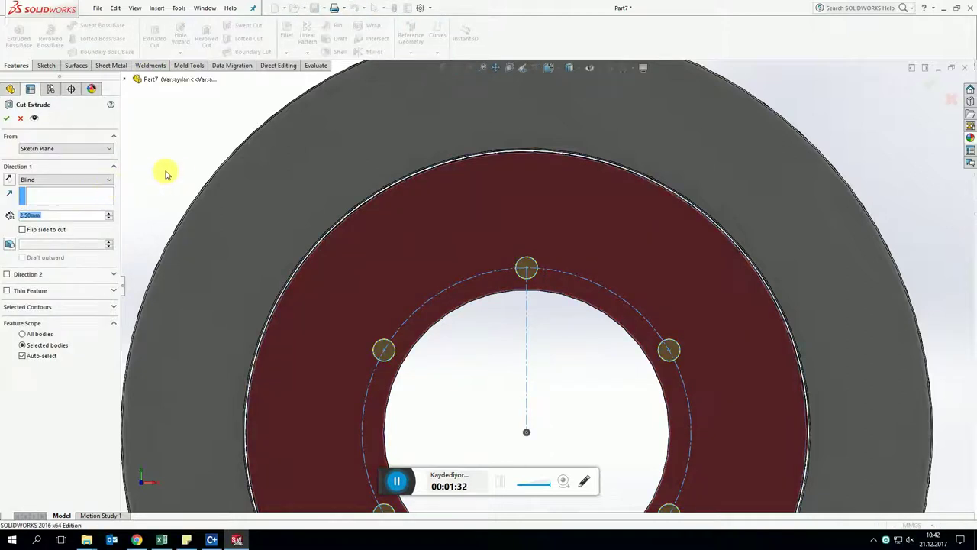
key("Return")
Chamfer all six hole edges 1.75 mm at 45° as Chamfer3
left_click(305, 77)
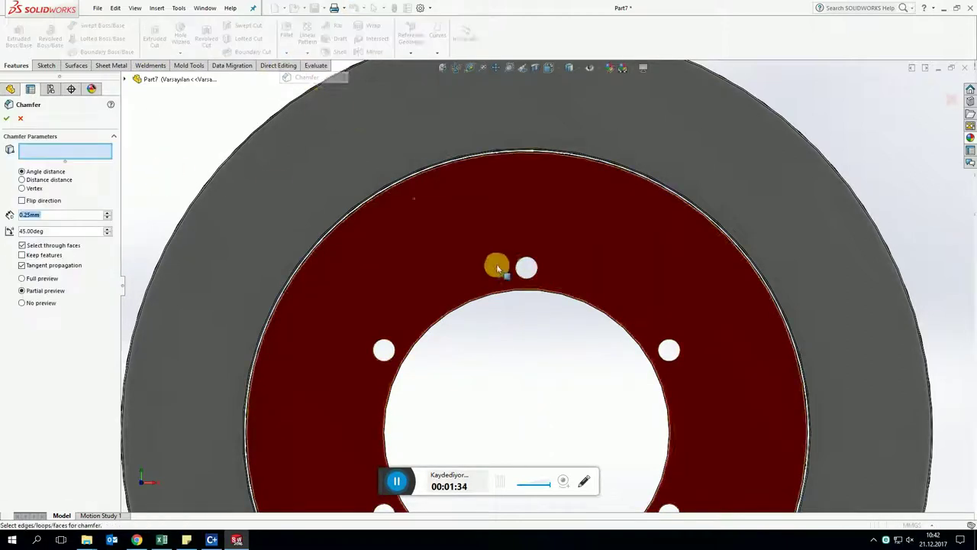
middle_click_drag(497, 264, 536, 233)
left_click(527, 259)
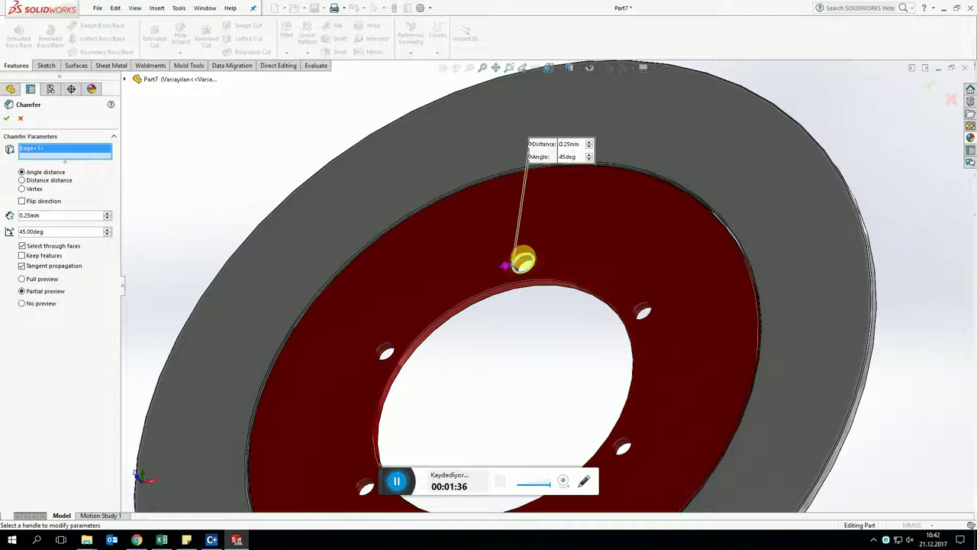
left_click(391, 343)
left_click(362, 483)
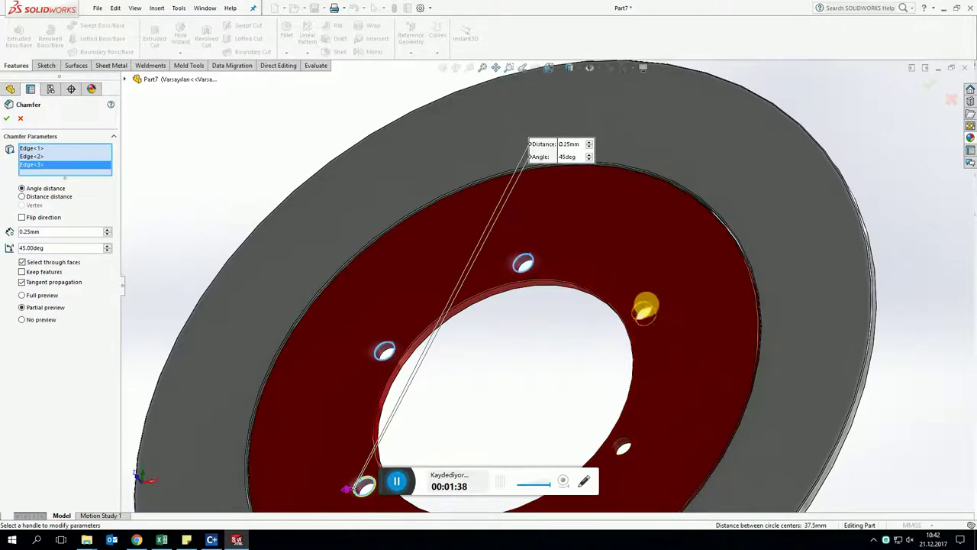
left_click(647, 308)
left_click(624, 447)
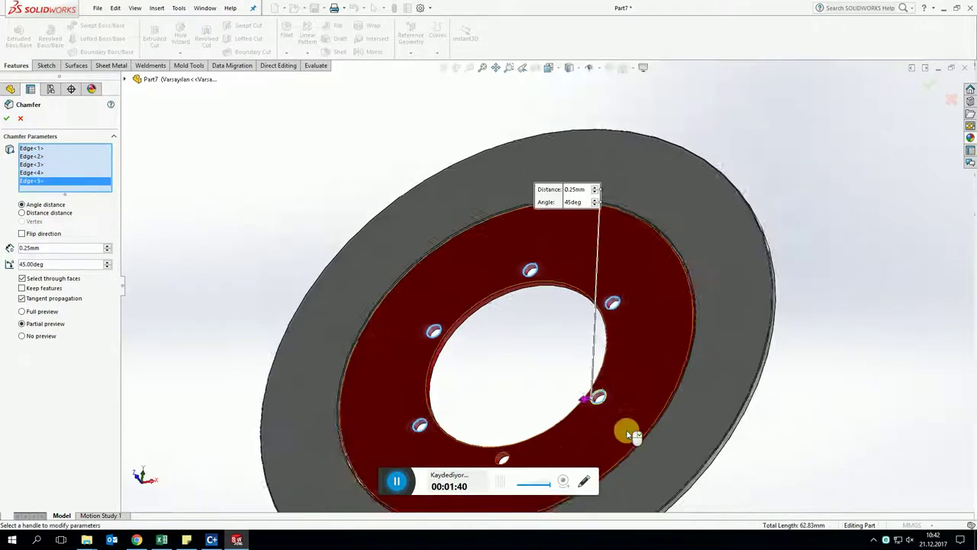
middle_click_drag(626, 430, 560, 409)
left_click(478, 424)
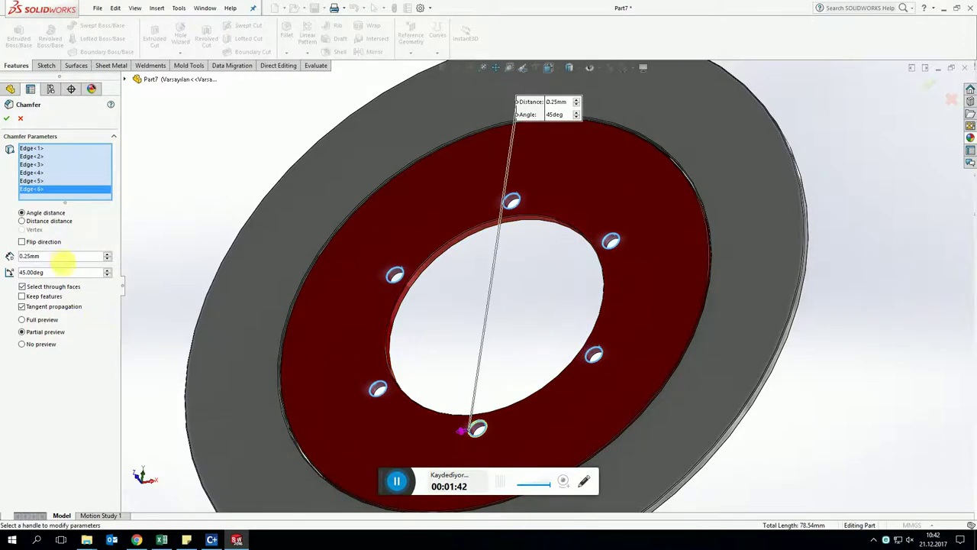
key("Return")
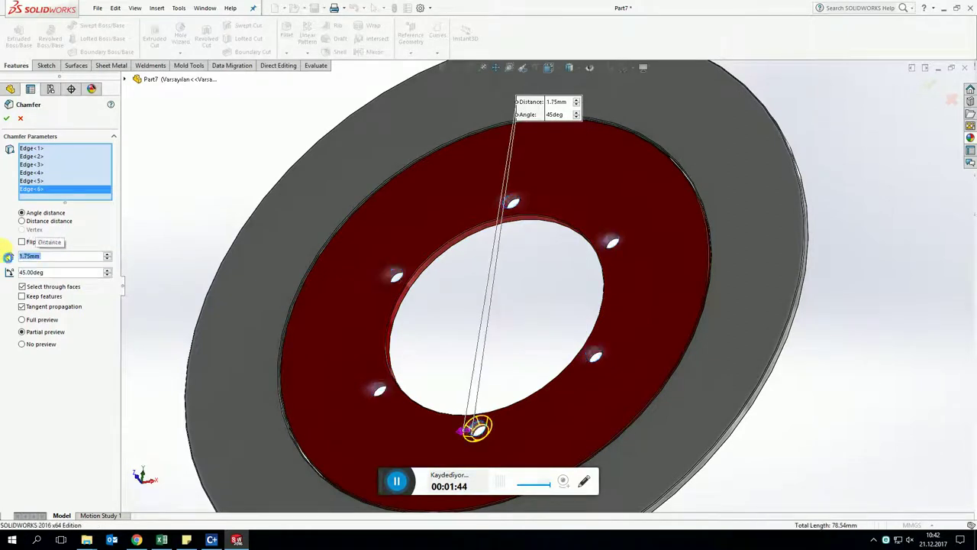
key("ctrl+1")
View the disc face-on, apply the Rooftop scene, and start a sketch on its face
left_click(546, 141)
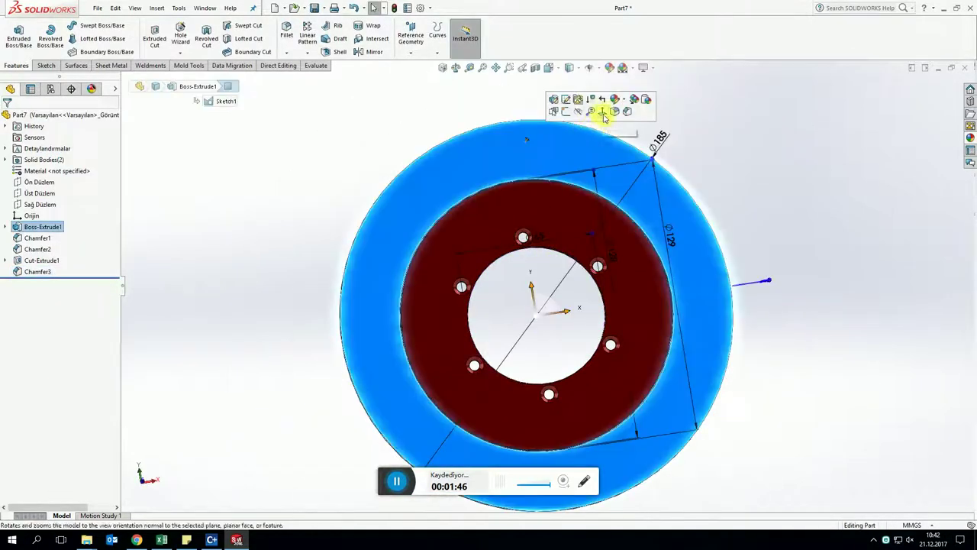
key("ctrl+8")
left_click(639, 174)
scroll(618, 105, "down", 2)
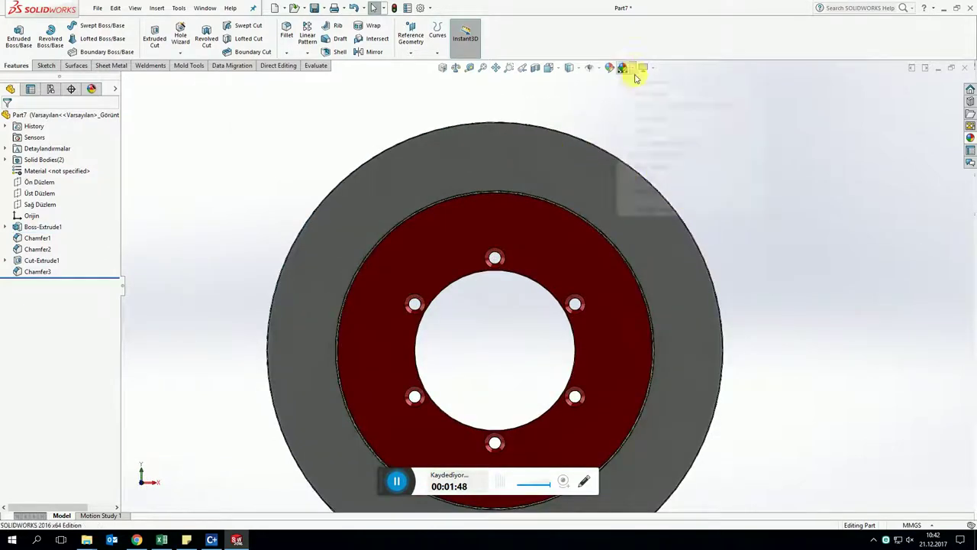
left_click(622, 68)
left_click(652, 134)
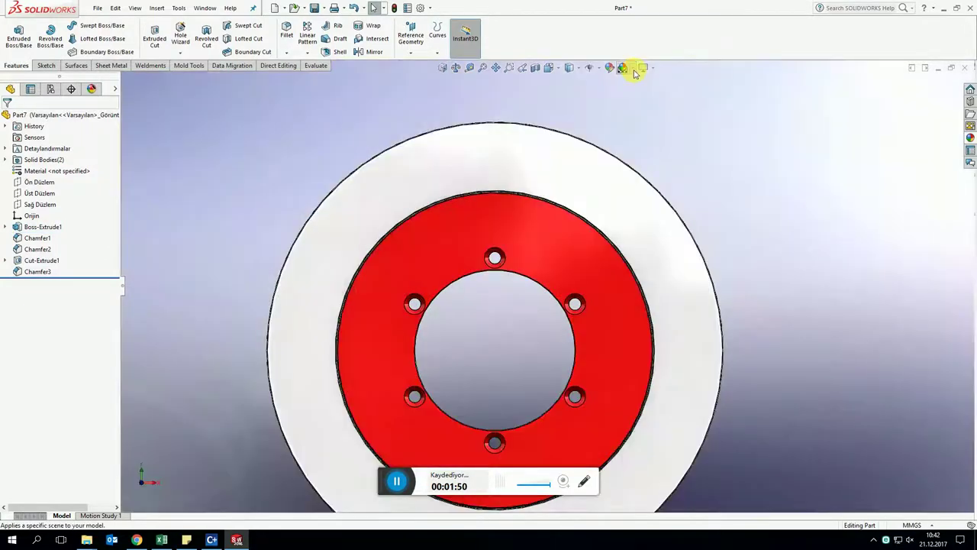
right_click(524, 139)
left_click(543, 122)
Draw a vertical line from the origin up past the rim, plus a slanted line ending on it
key("l")
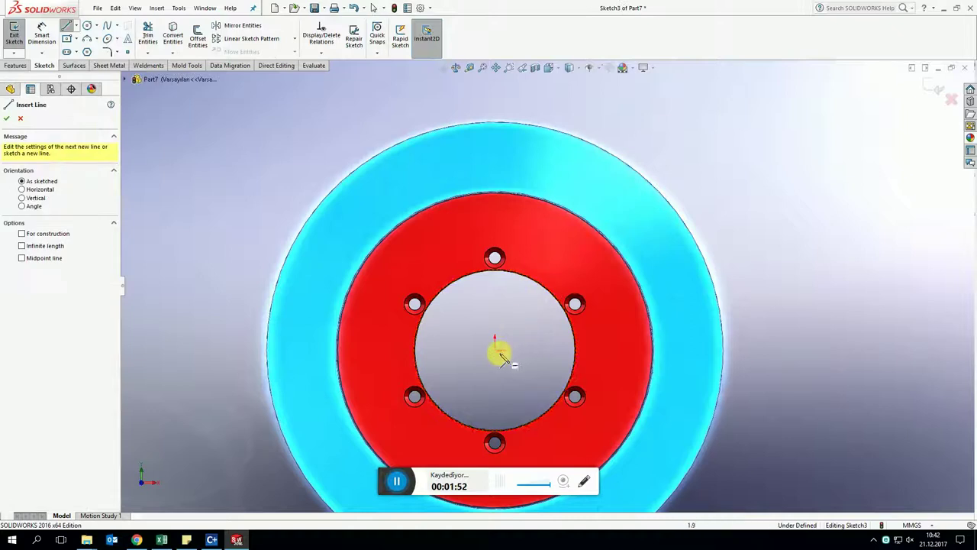
left_click(497, 347)
left_click(495, 99)
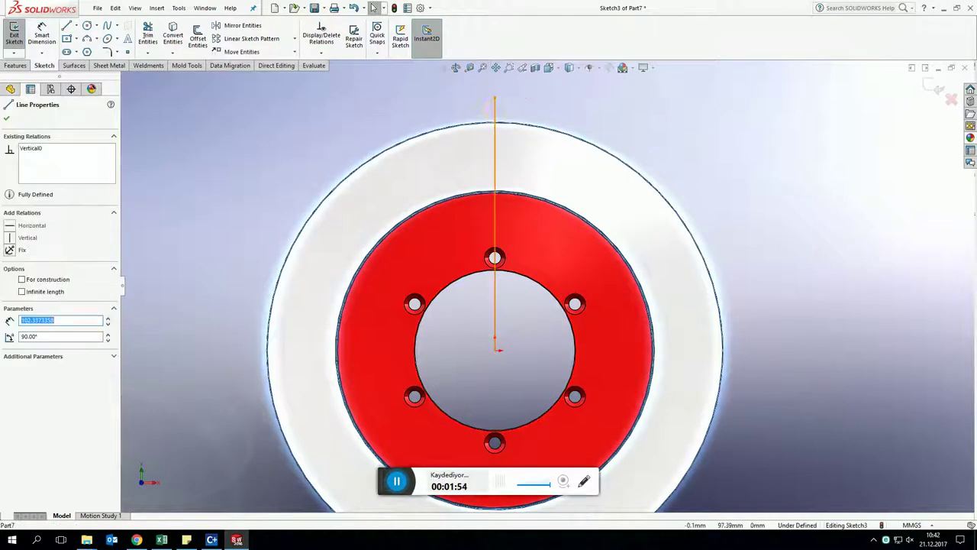
key("Escape")
key("l")
left_click(461, 108)
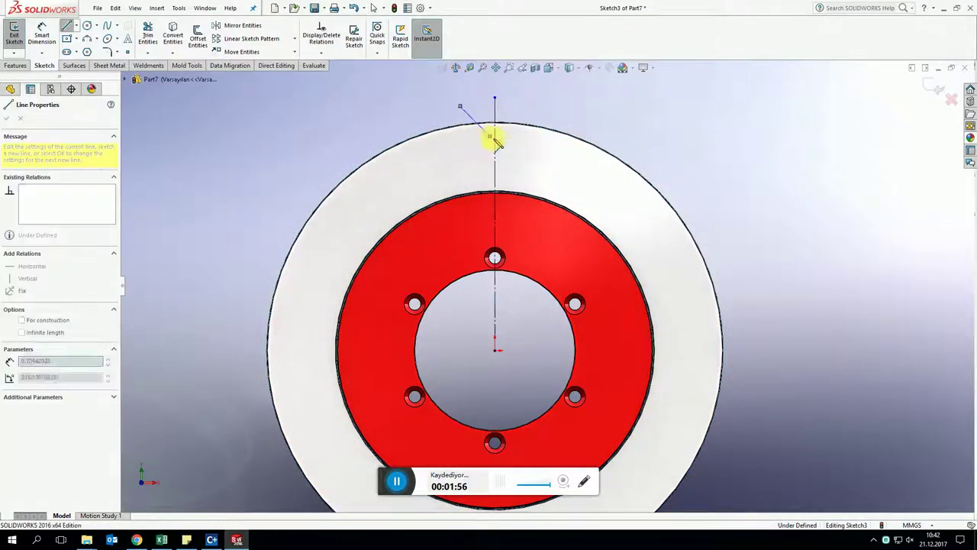
scroll(495, 141, "down", 3)
double_click(507, 177)
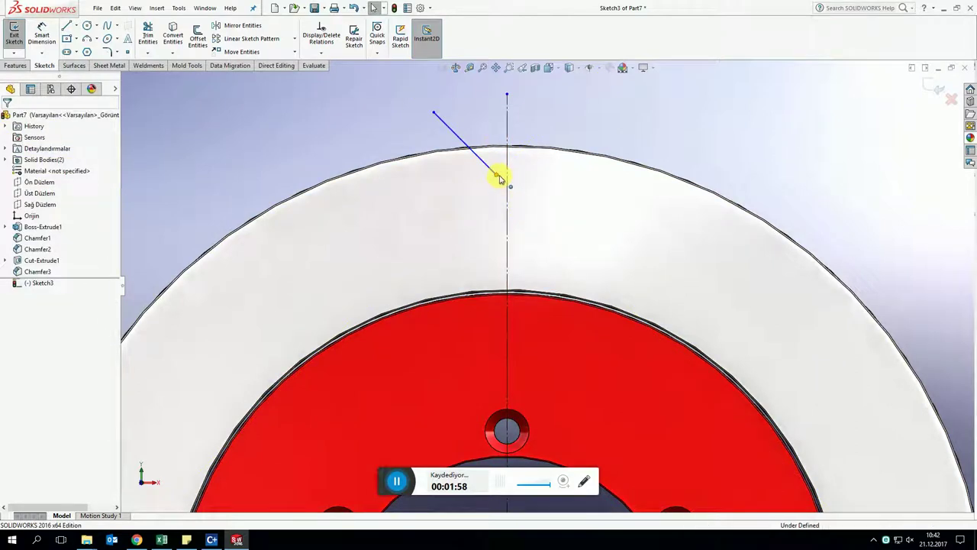
left_click(506, 176)
Mirror the slanted line about the vertical line to form a V
left_click(234, 29)
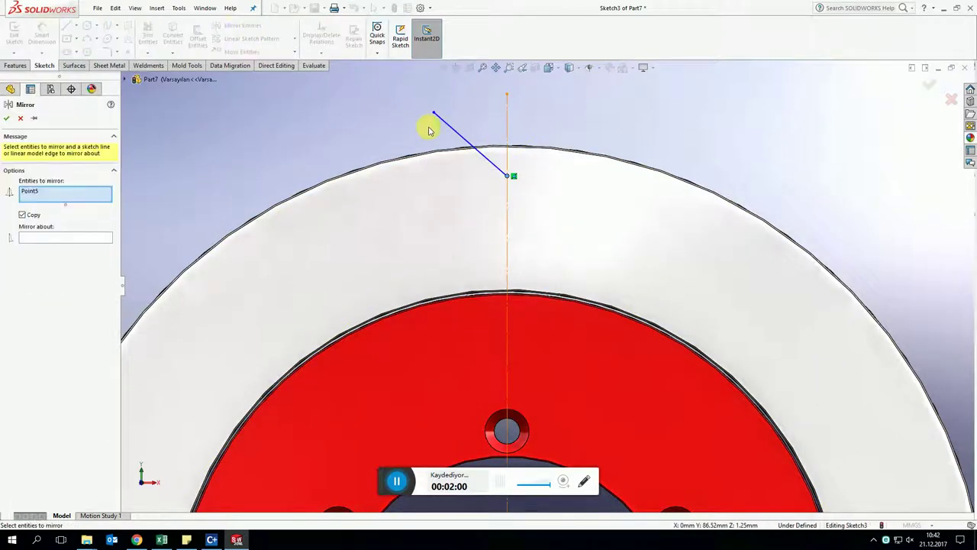
left_click(456, 135)
left_click(55, 246)
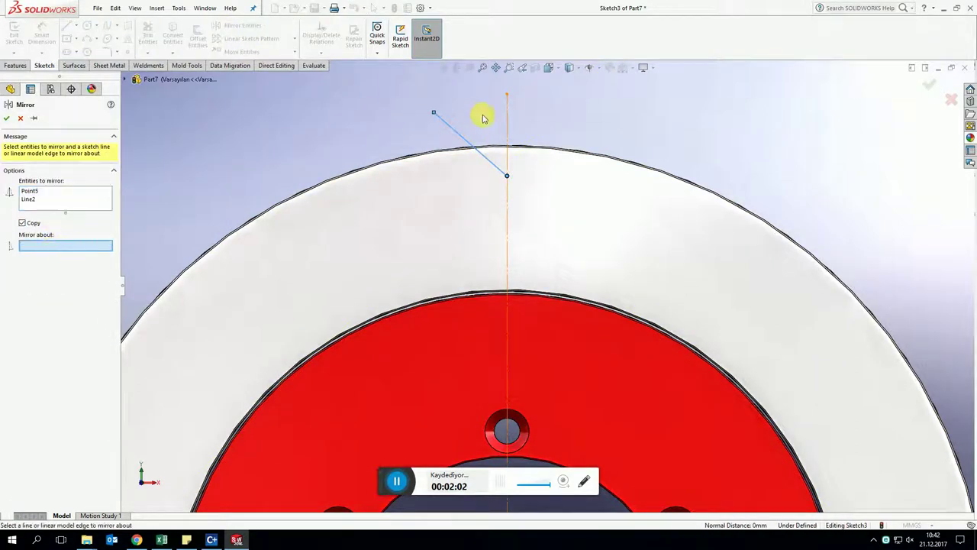
key("Return")
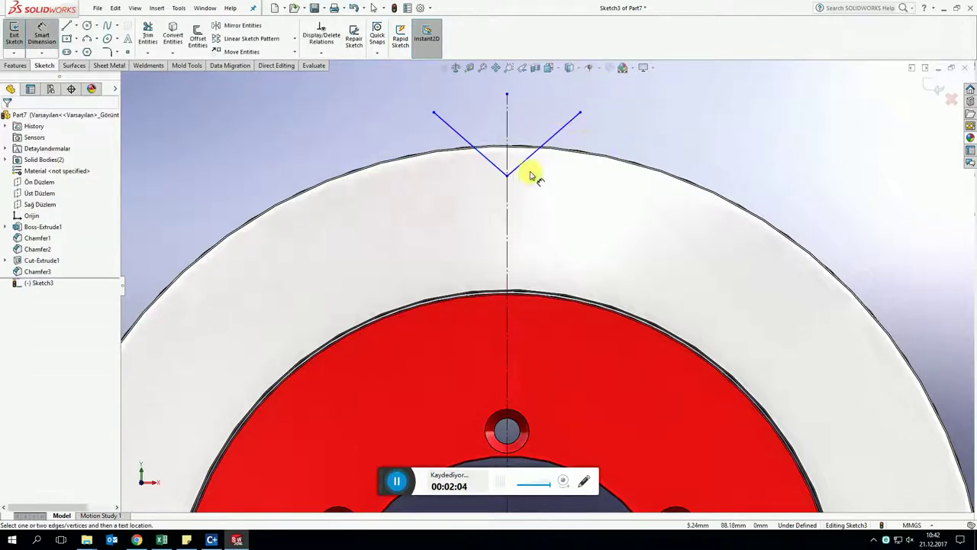
Dimension the angle between the two V lines to 110°
left_click(523, 158)
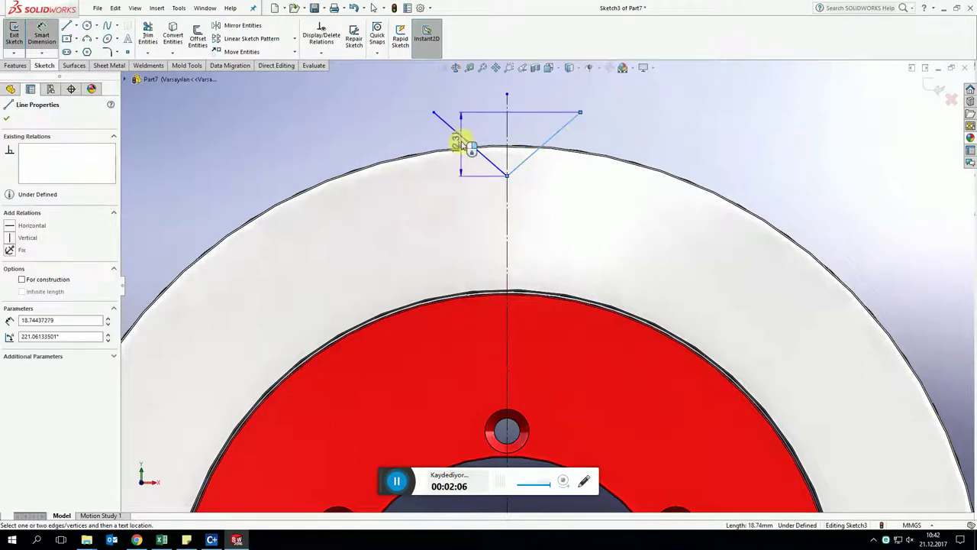
left_click(477, 121)
type("110")
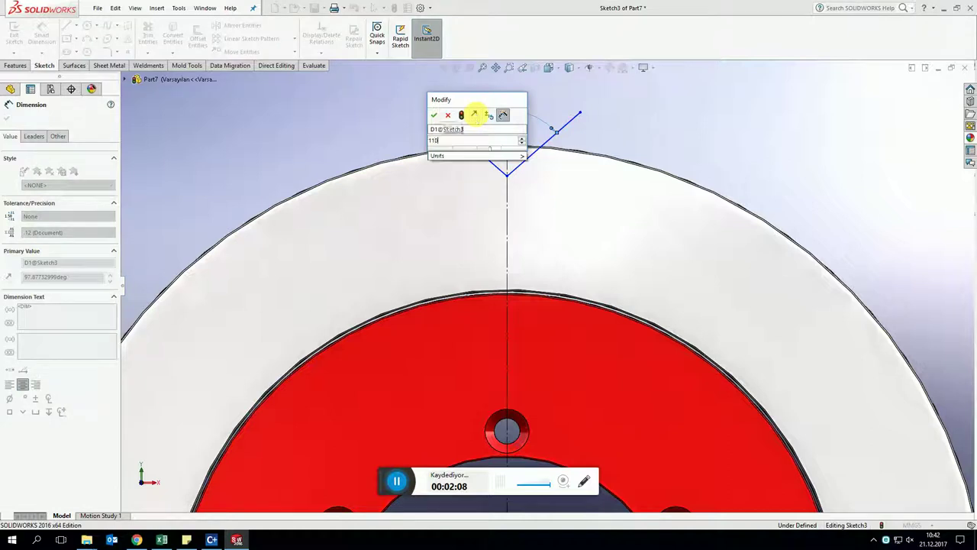
key("Return")
Round the tip of the V with an R3 sketch fillet
left_click(109, 51)
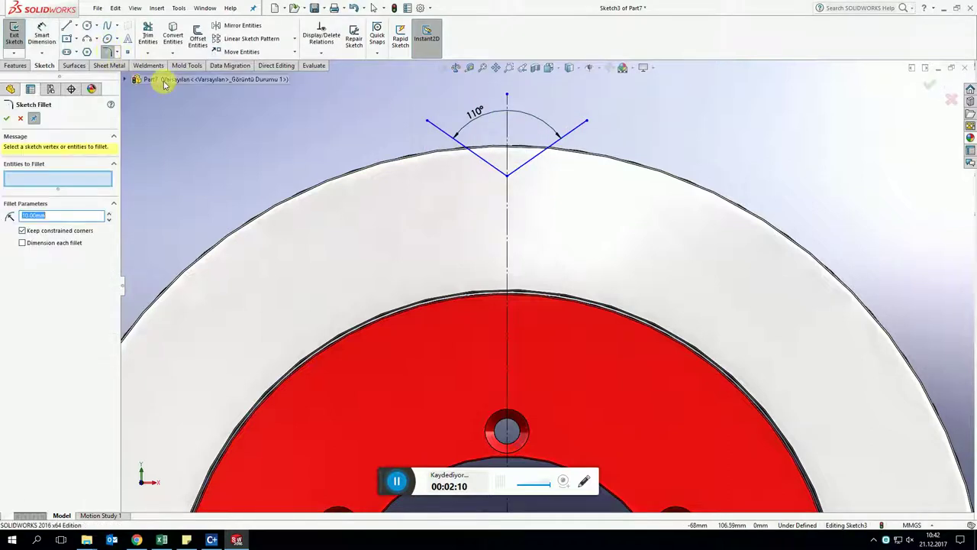
scroll(392, 125, "down", 1)
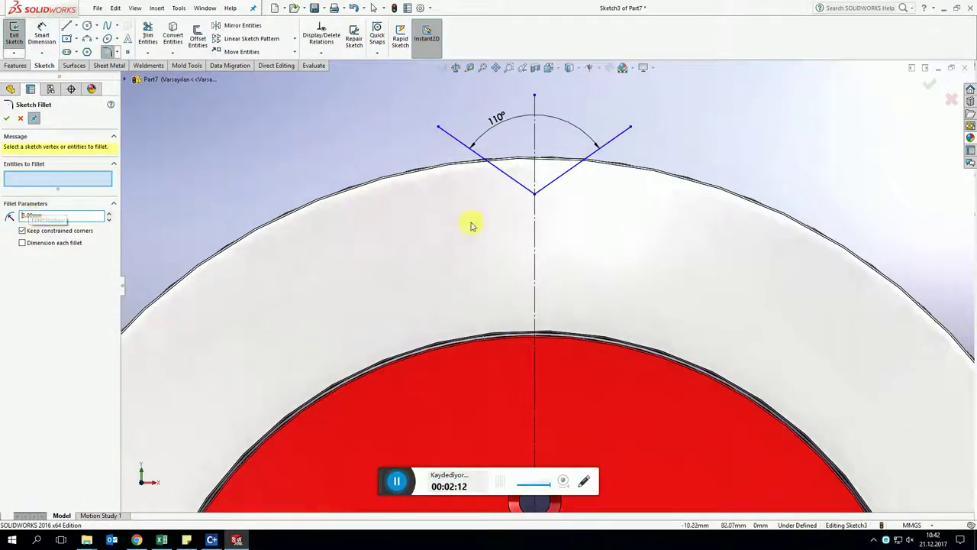
left_click(518, 200)
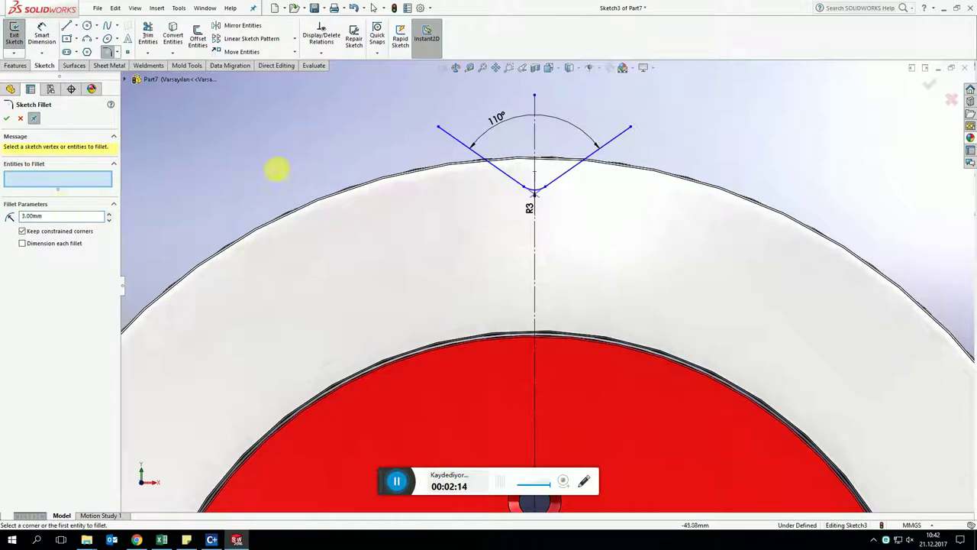
scroll(416, 243, "up", 2)
scroll(556, 277, "up", 2)
Dimension the V's rounded tip 87.5 mm vertically from the disc centre
key("l")
scroll(564, 403, "up", 2)
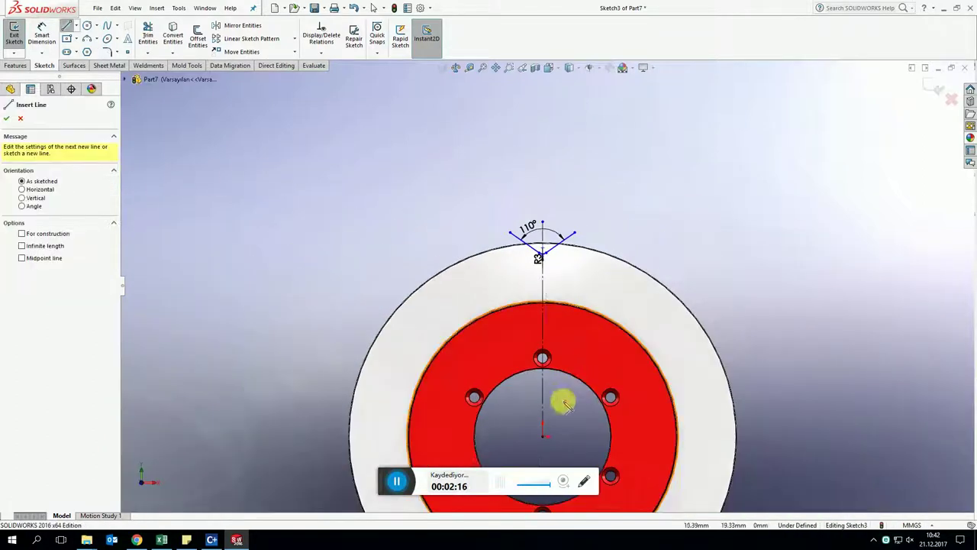
left_click(572, 436)
right_click(587, 405)
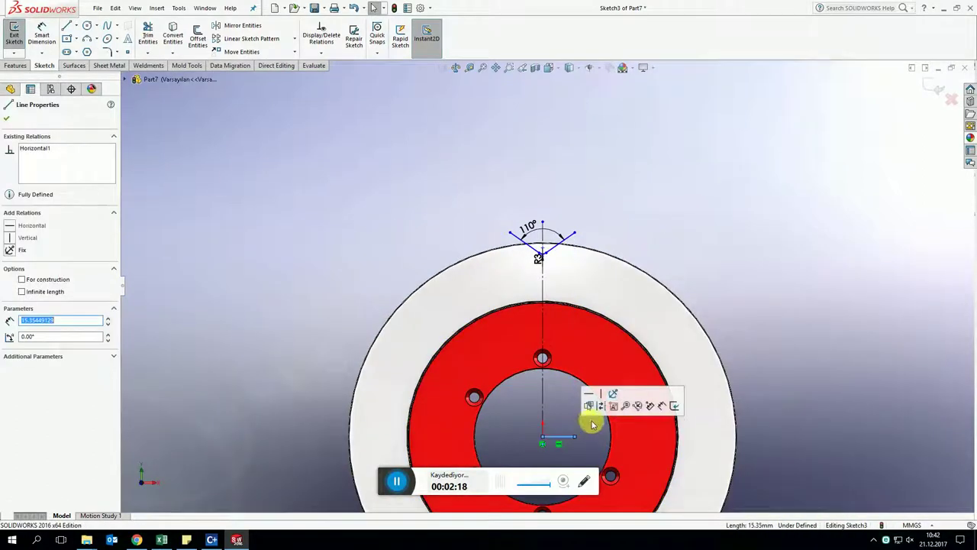
left_click(577, 334)
scroll(558, 236, "down", 3)
left_click(521, 284)
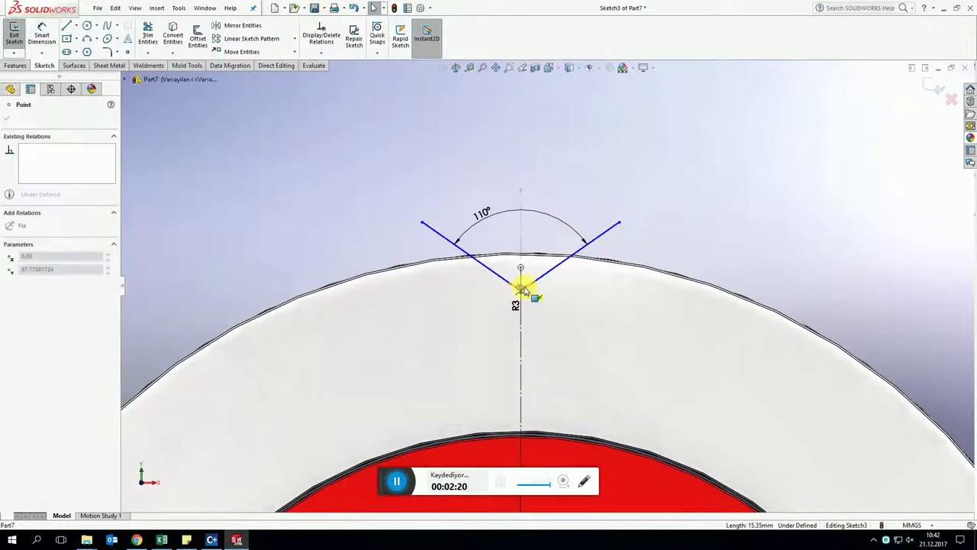
left_click(524, 309)
left_click(465, 349)
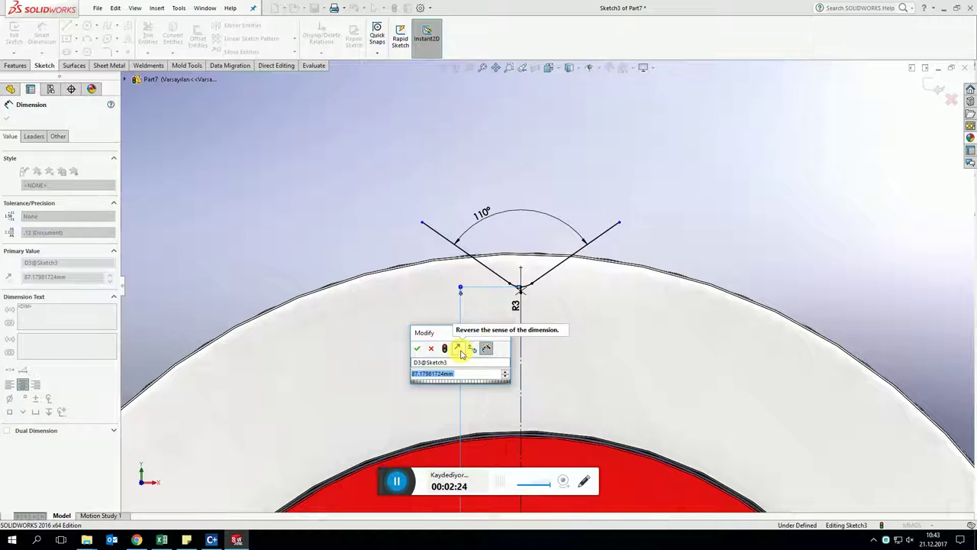
type("87.5")
key("Return")
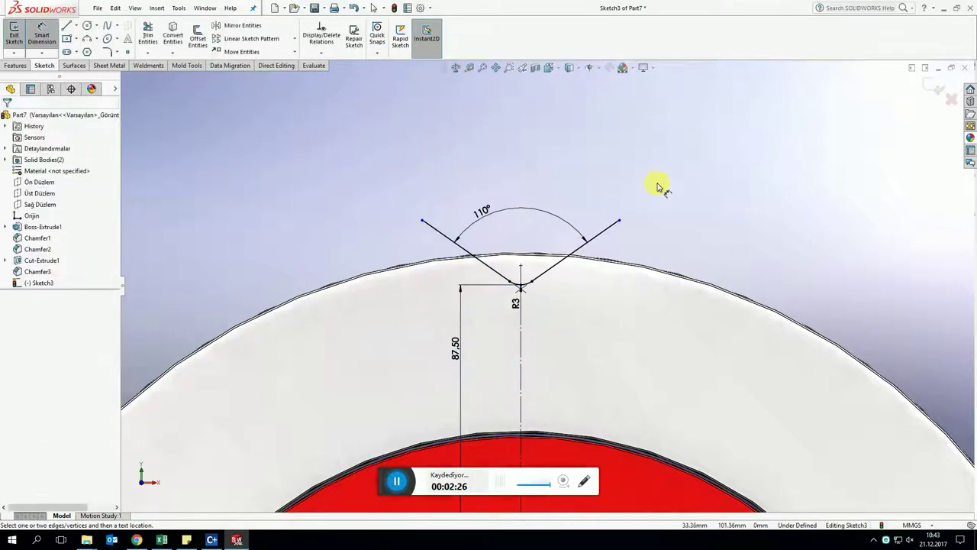
Draw a horizontal line joining the V's two upper ends into a triangle
key("l")
left_click(422, 221)
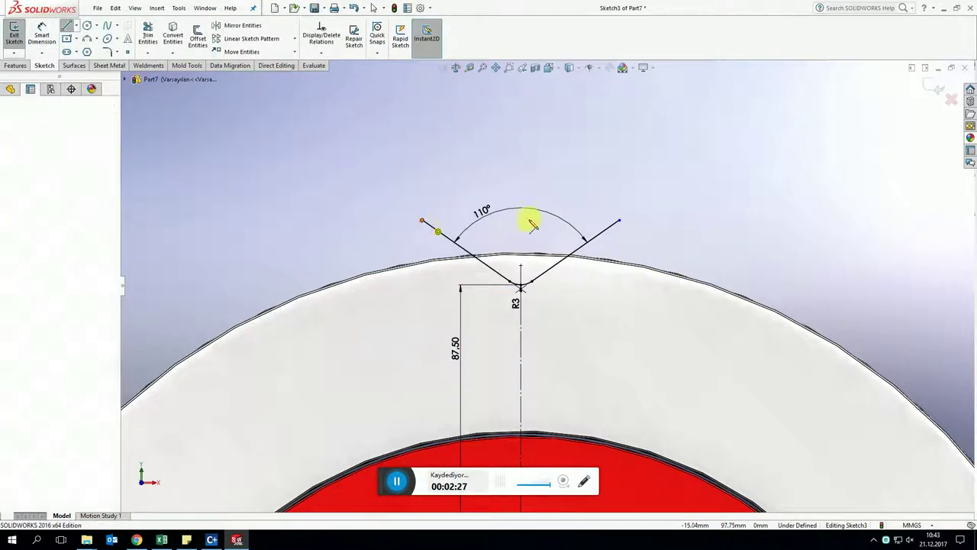
left_click(619, 222)
scroll(490, 273, "down", 3)
key("Escape")
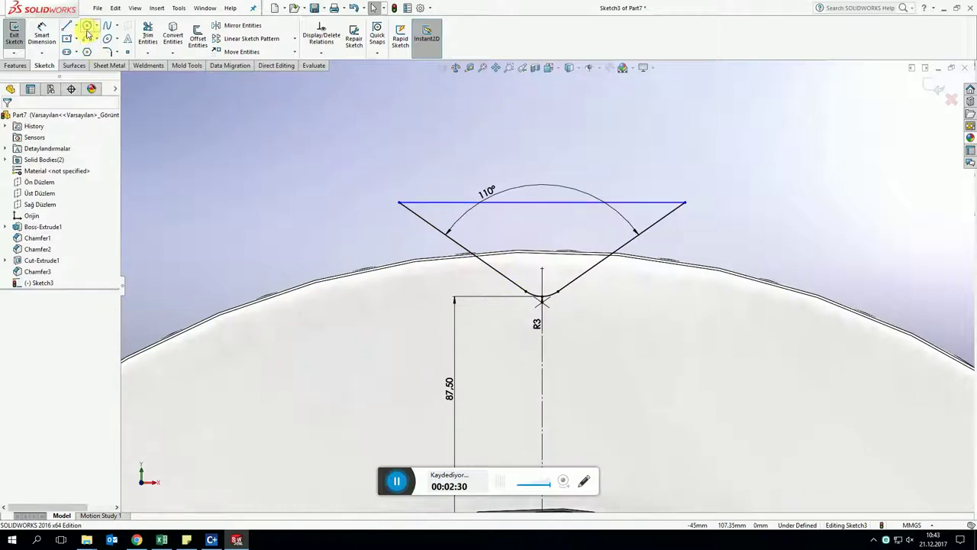
Sketch two small circles left of the V tip, one below the other
left_click(87, 27)
left_click(435, 277)
left_click(444, 286)
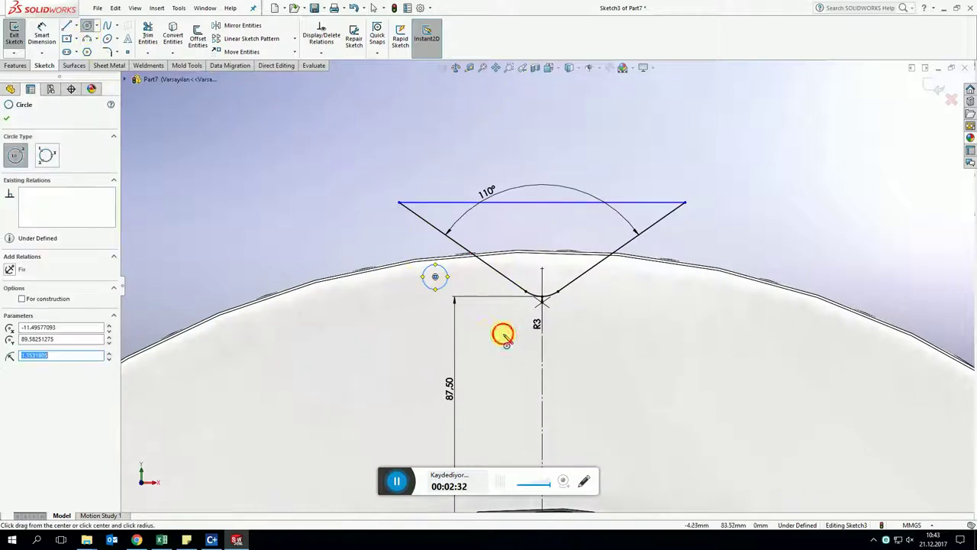
left_click(503, 334)
left_click(519, 323)
Join the two circle centres with a construction line
key("l")
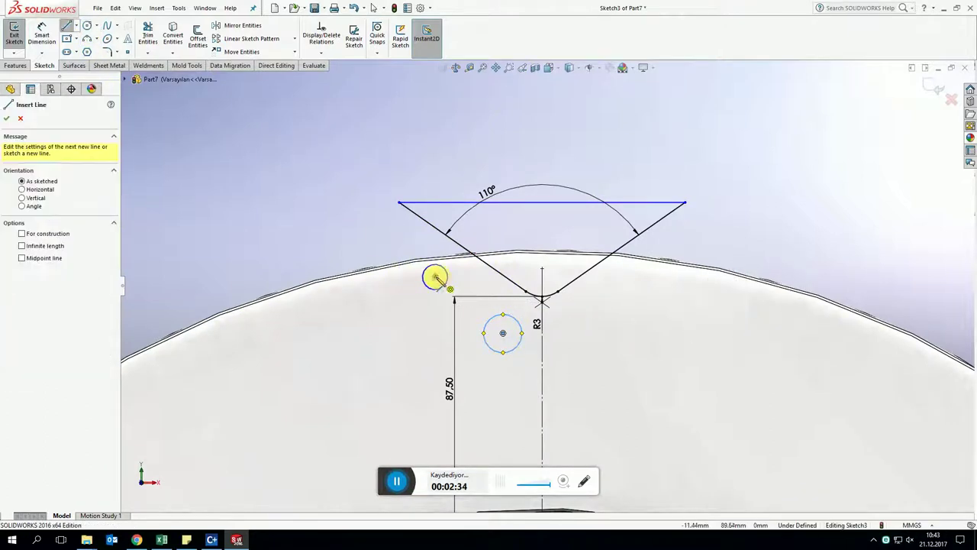
left_click_drag(435, 277, 502, 333)
key("Escape")
left_click(469, 305)
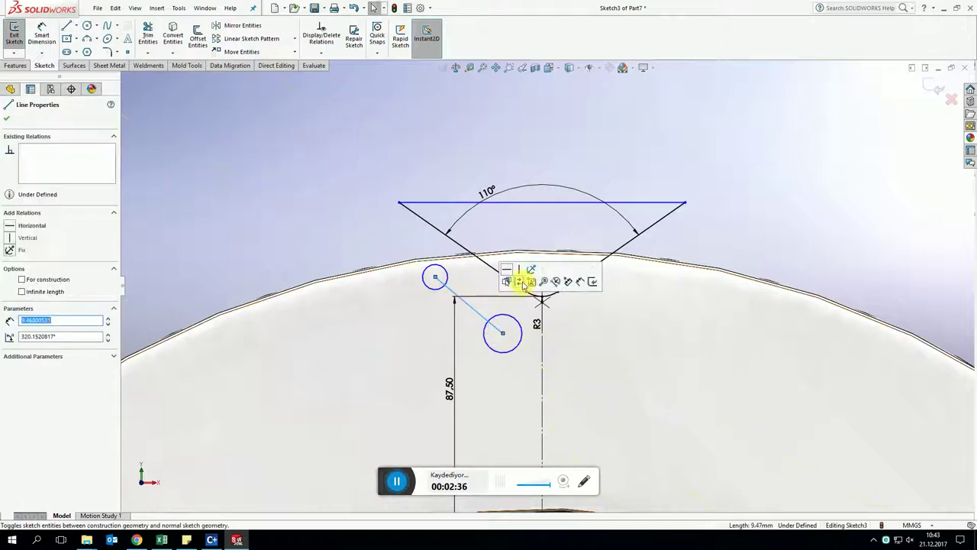
left_click(523, 285)
right_click_drag(283, 244, 280, 139)
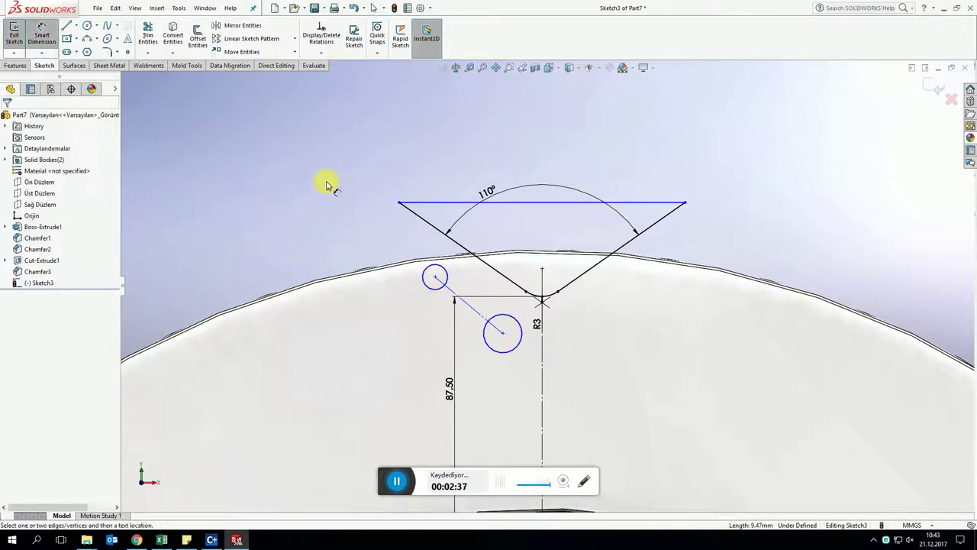
Dimension the upper circle's centre 12 mm horizontally from the vertical centreline
left_click(435, 277)
left_click(542, 342)
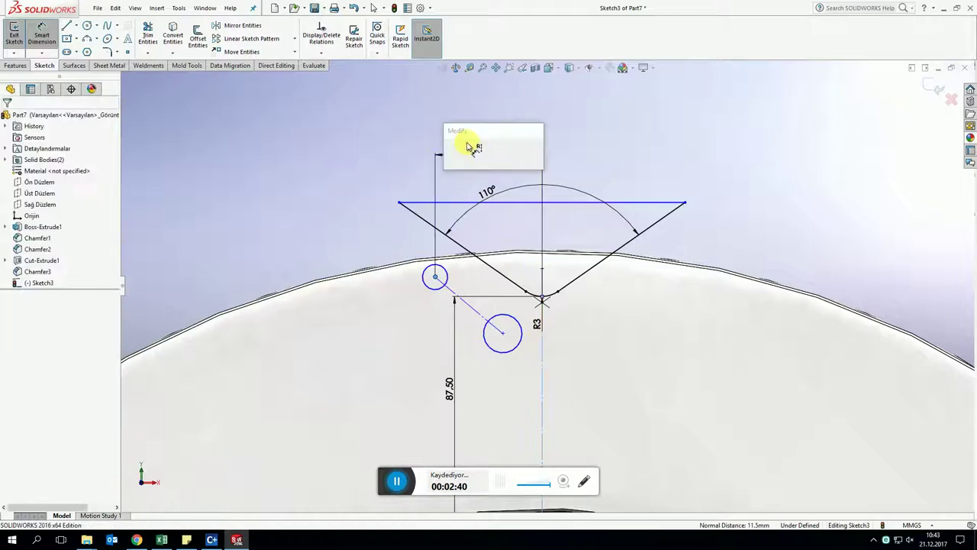
left_click(460, 154)
type("12")
key("Return")
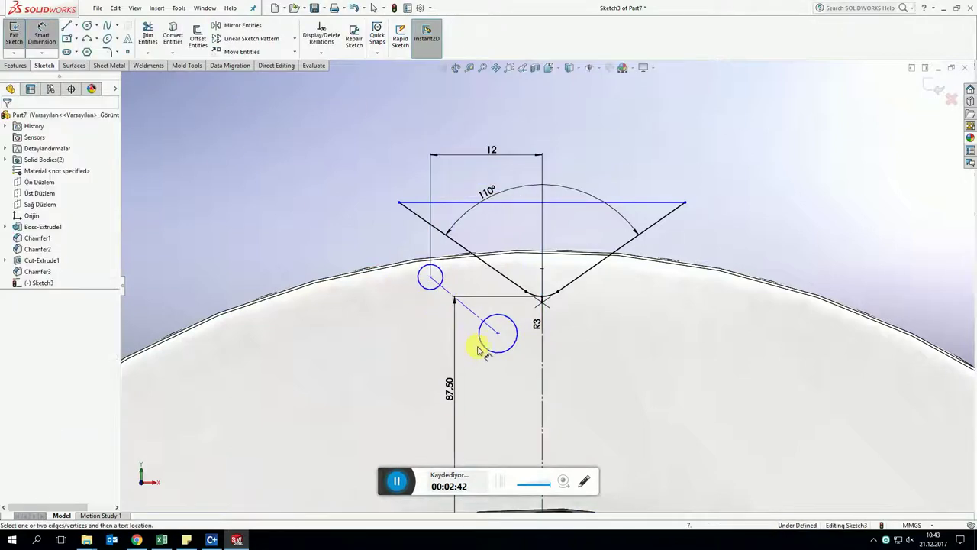
Size the lower circle to Ø5 and the upper circle to Ø4
left_click(479, 347)
left_click(485, 377)
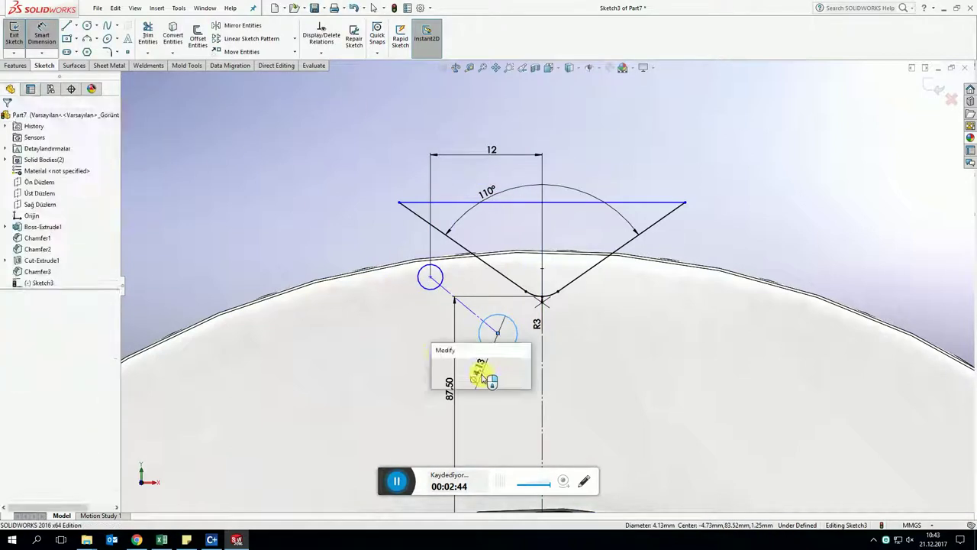
type("5")
key("Return")
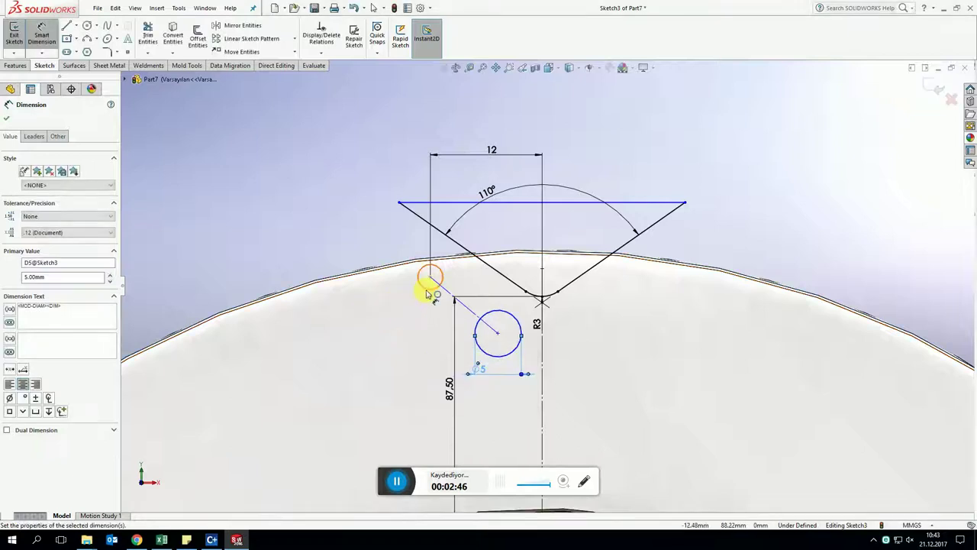
left_click(421, 274)
left_click(334, 229)
type("4")
key("Return")
key("Escape")
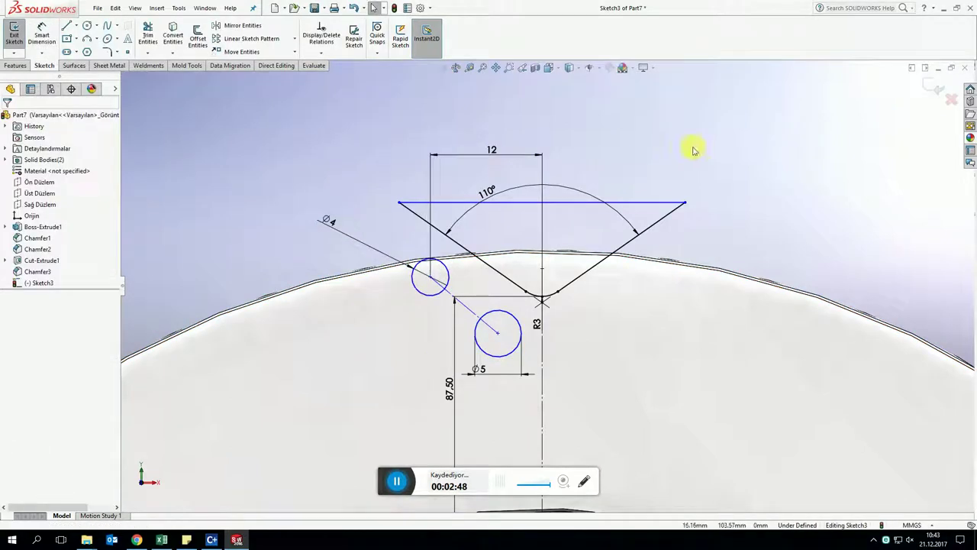
Draw a slanted side line running beside the two circles
key("l")
scroll(415, 294, "down", 2)
left_click(473, 386)
left_click(513, 420)
key("Escape")
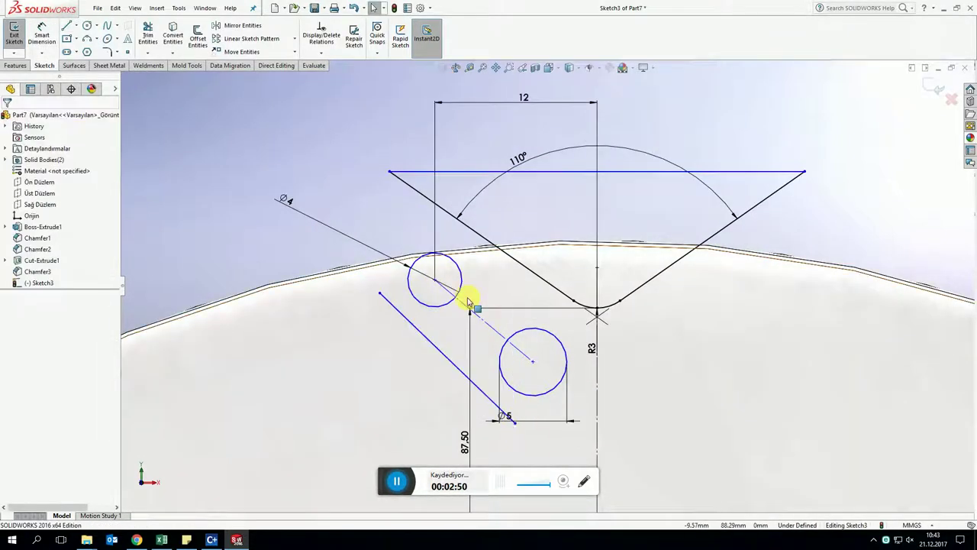
Make the side line tangent to both the upper and lower circles
left_click(433, 315)
left_click(418, 328, "ctrl")
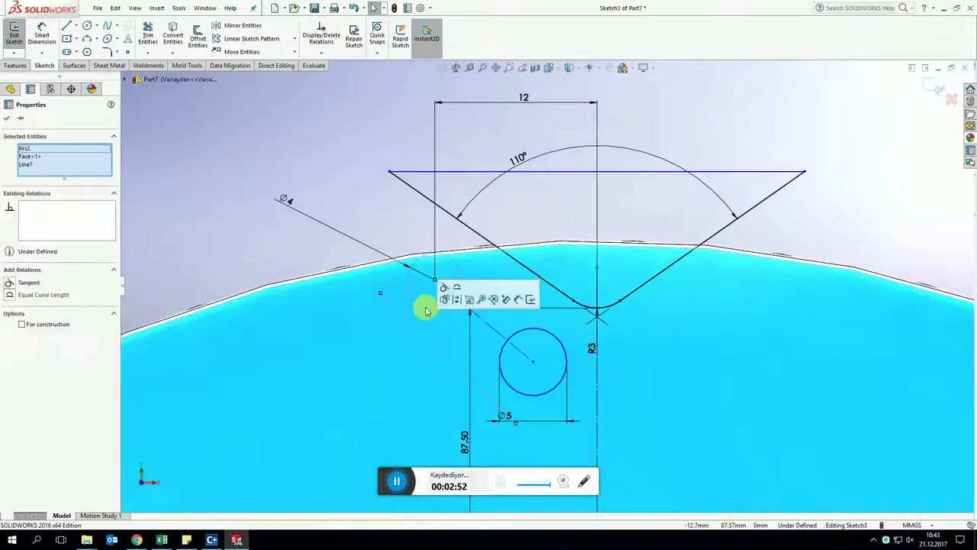
key("Escape")
left_click(426, 307)
left_click(414, 327, "ctrl")
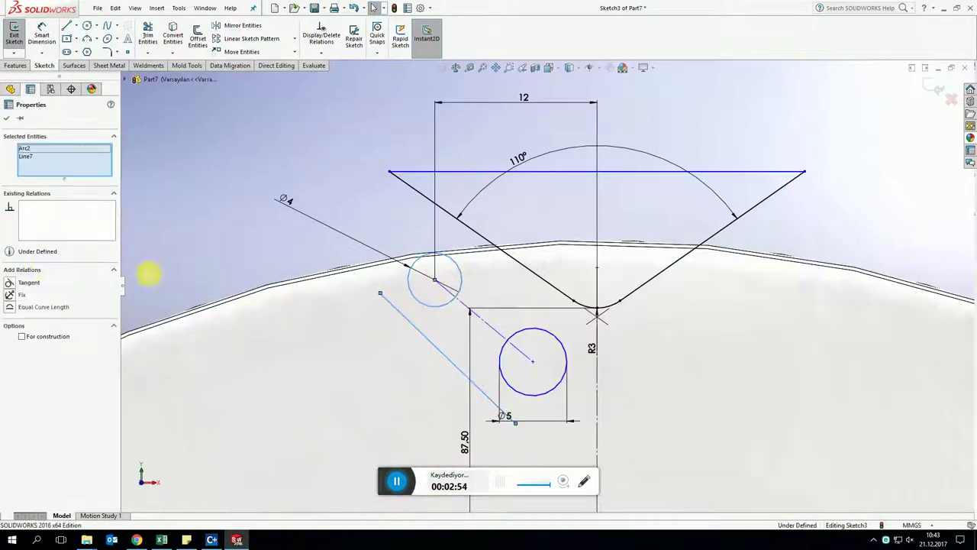
left_click(39, 286)
left_click(515, 392)
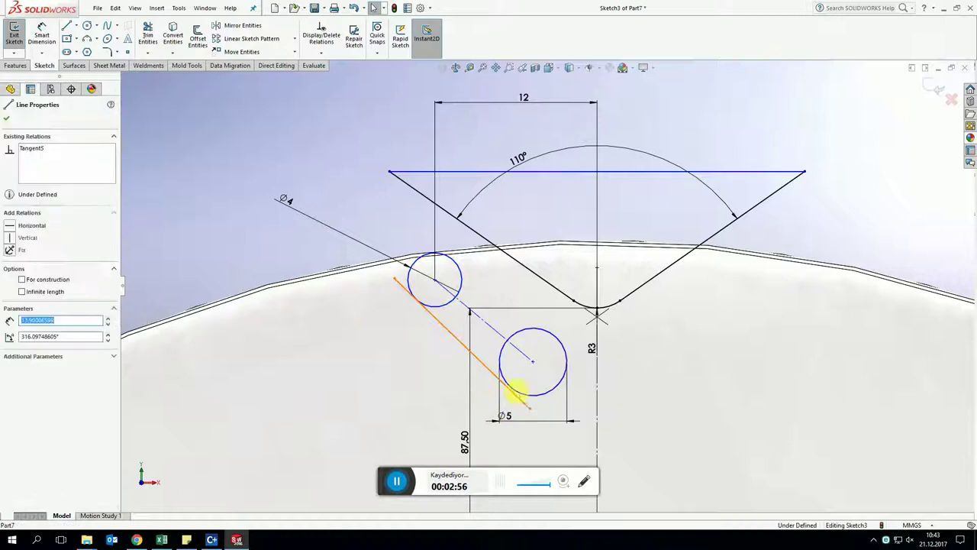
left_click(515, 393, "ctrl")
left_click(487, 402, "ctrl")
left_click(487, 403, "ctrl")
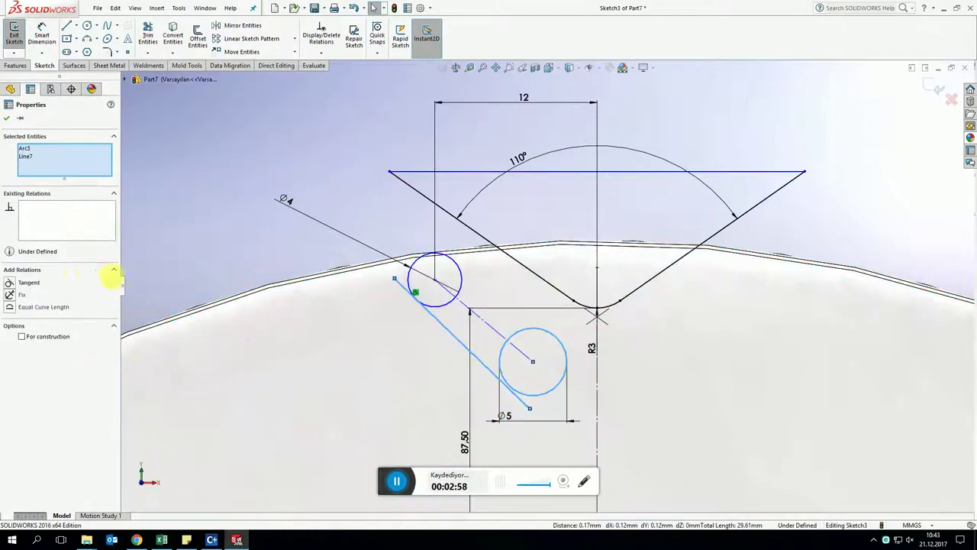
left_click(31, 284)
Mirror the tangent side line to form the slot's opposite side
left_click(447, 330)
left_click(217, 25)
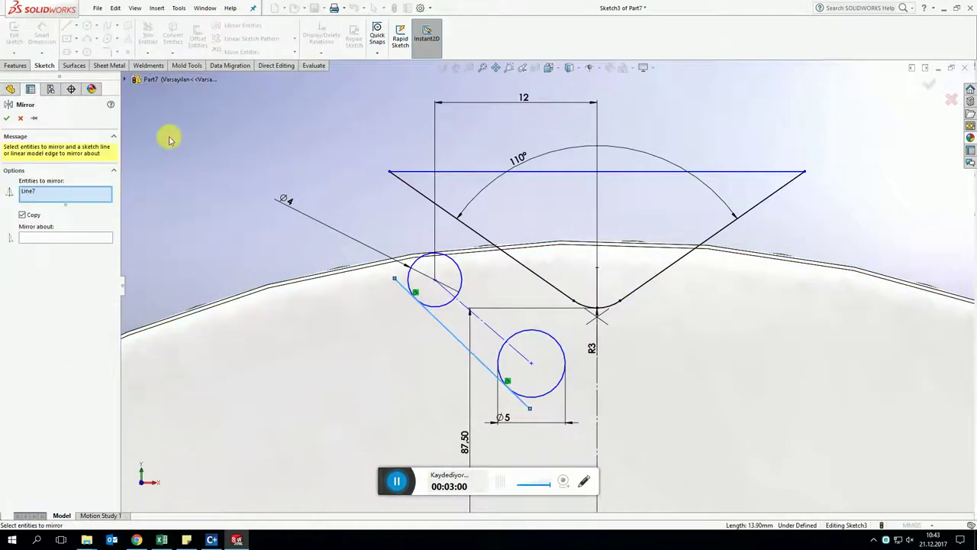
left_click(72, 238)
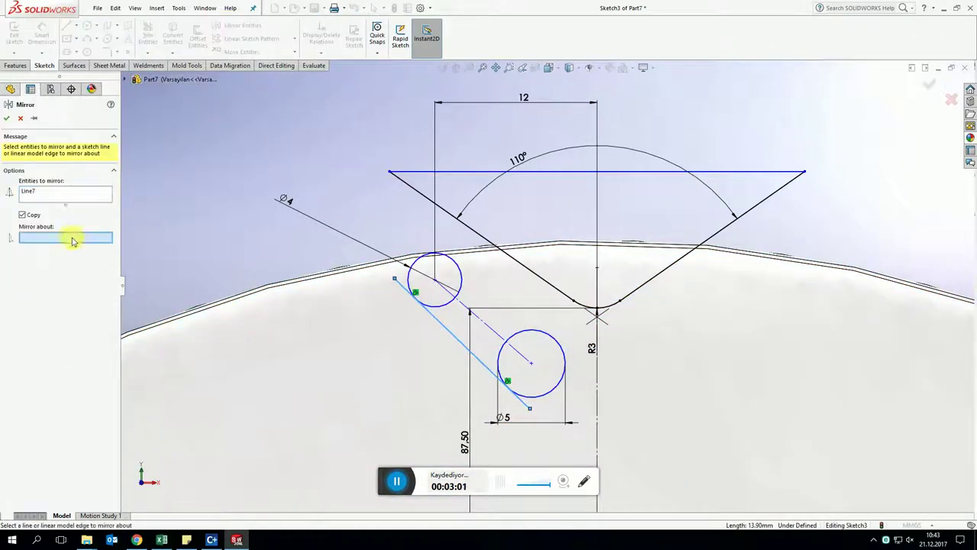
right_click(481, 325)
Make the slot side line parallel to the construction line and reposition the lower circle along it
left_click(487, 329)
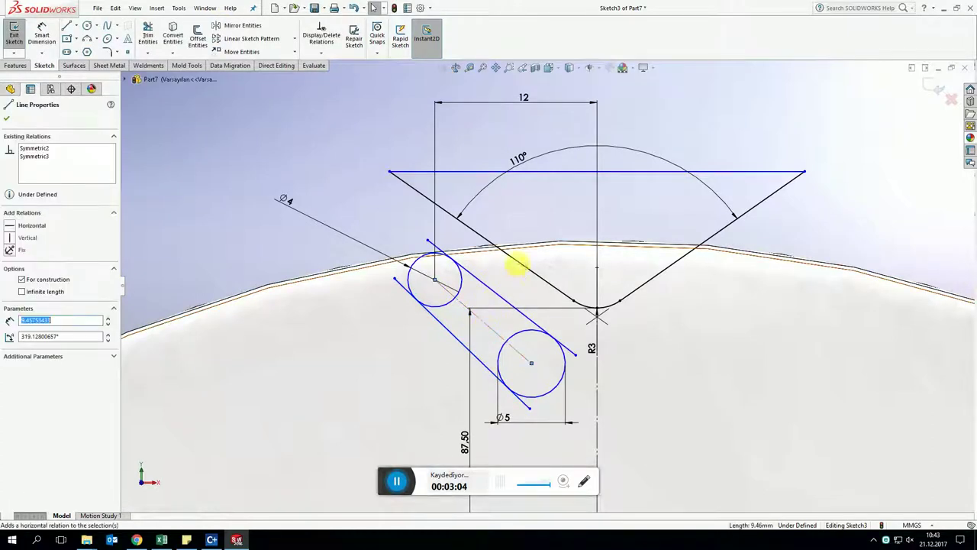
left_click(516, 262, "ctrl")
left_click(29, 331)
left_click(196, 240)
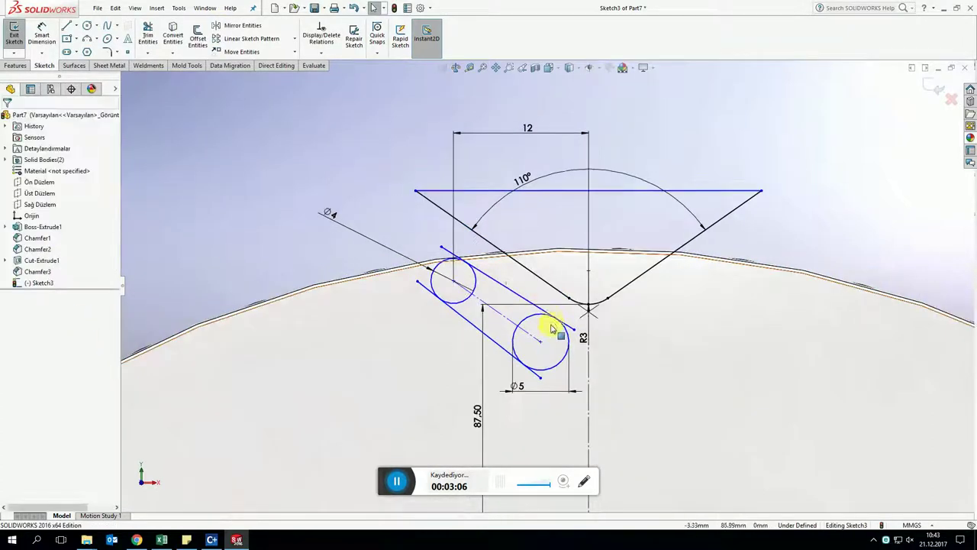
left_click_drag(537, 344, 548, 364)
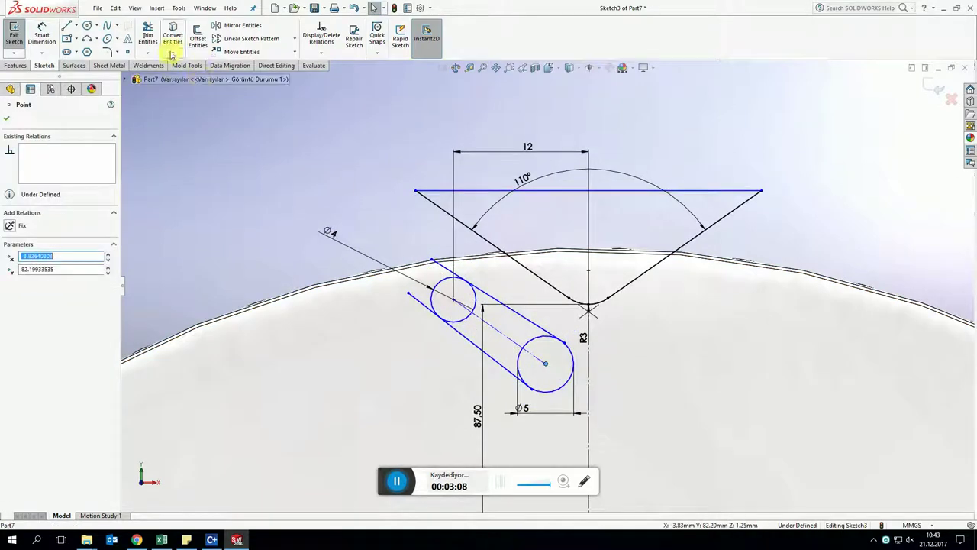
left_click(148, 35)
scroll(429, 261, "down", 2)
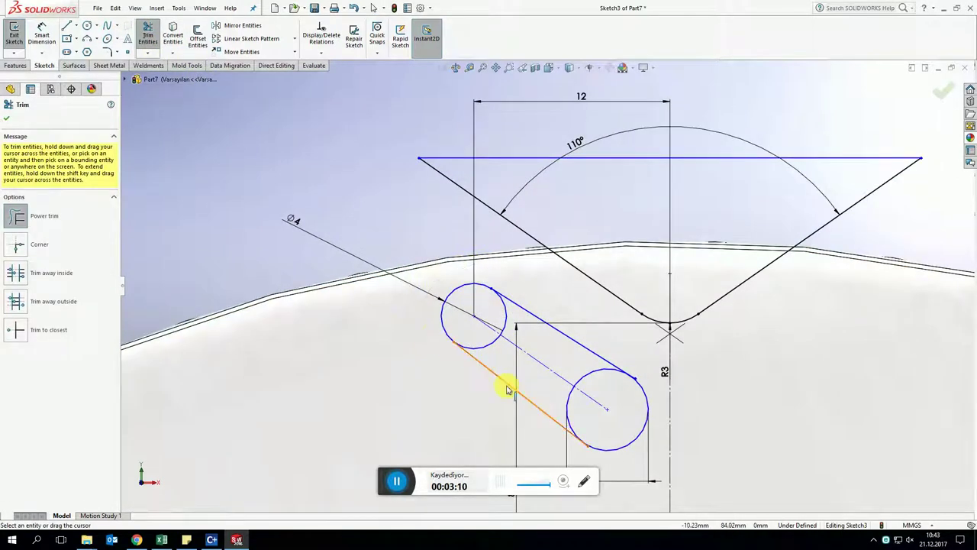
Dimension the slot length to 10 and its offset from the V's edge to 7
scroll(550, 283, "up", 2)
key("d")
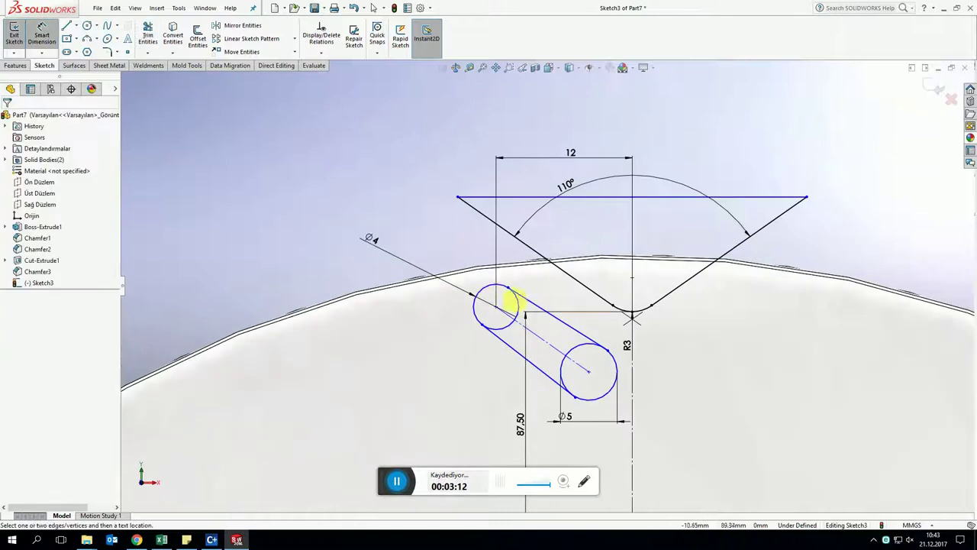
left_click(540, 341)
left_click(506, 283)
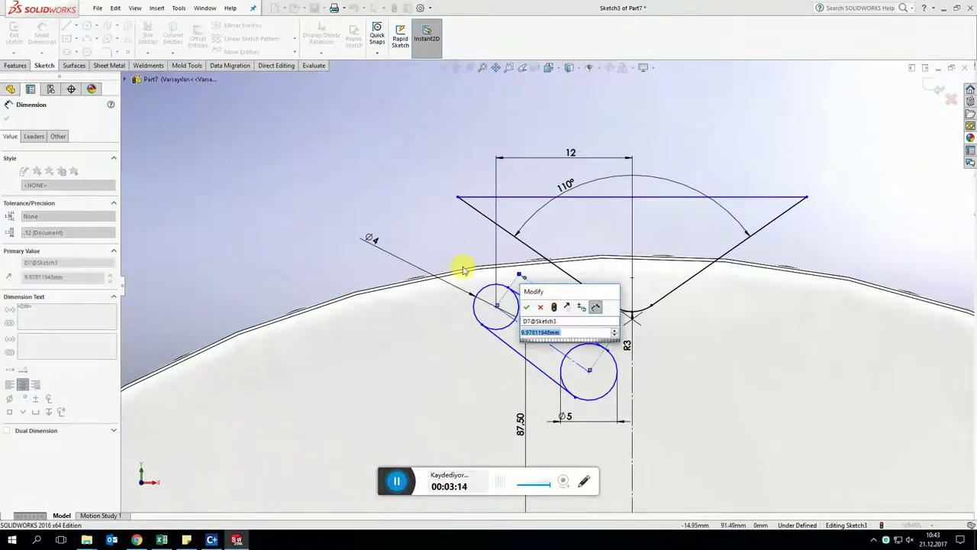
type("10")
key("Return")
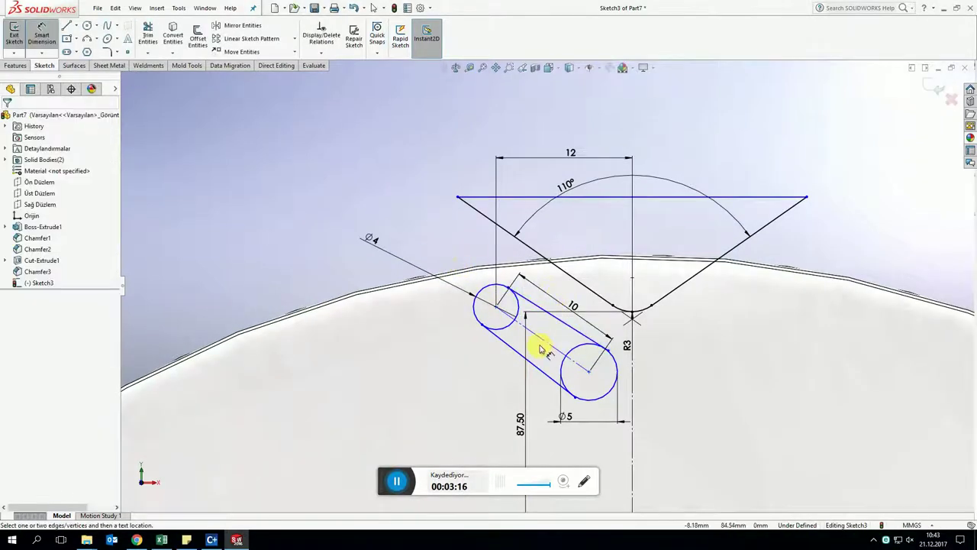
left_click(553, 314)
left_click(571, 276)
left_click(464, 244)
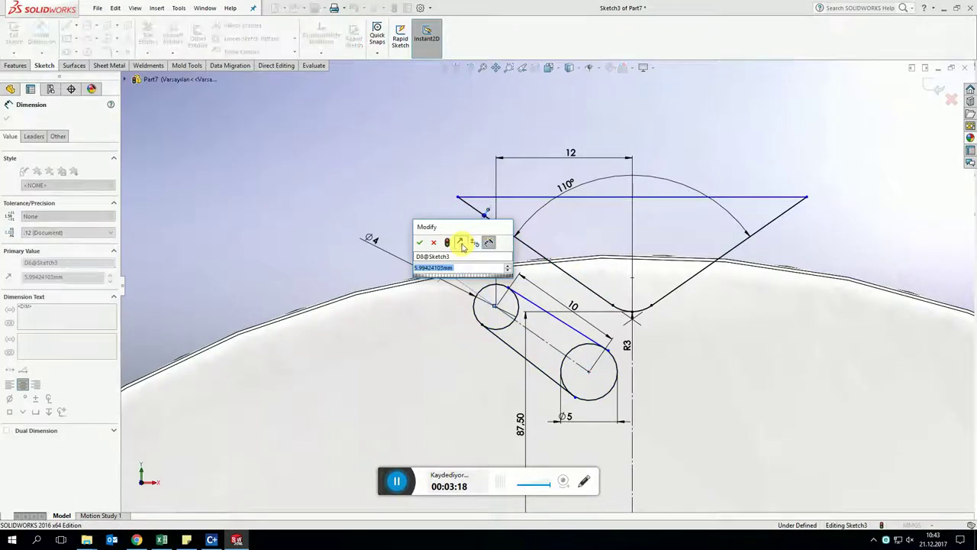
type("7")
key("Return")
Make the slot side line tangent to its end circle
left_click(585, 355)
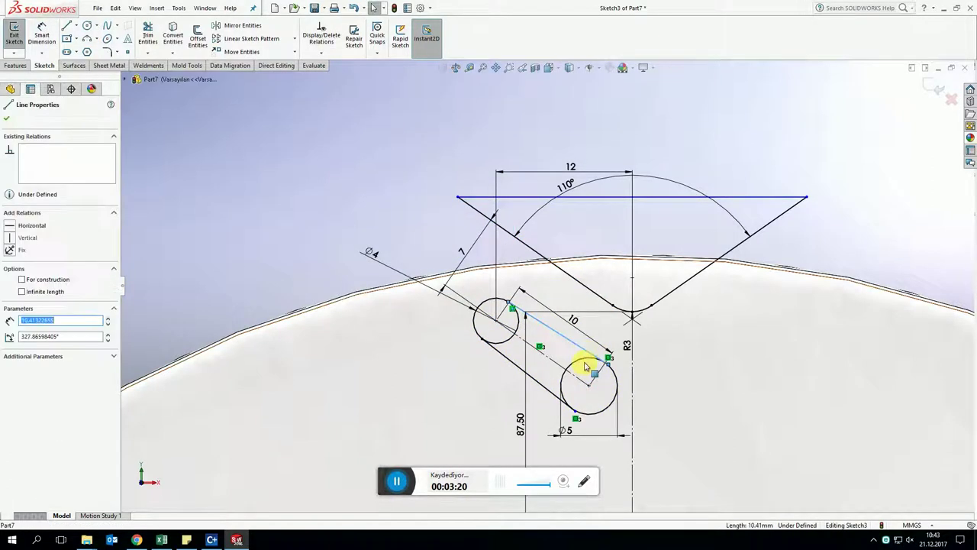
left_click(585, 365, "ctrl")
left_click(65, 285)
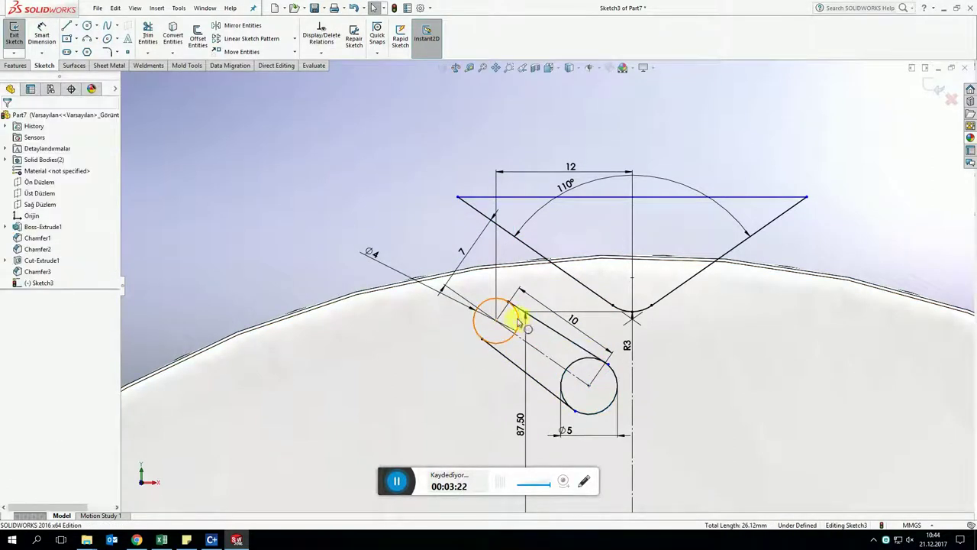
Mirror both circles and side lines of the slot about the vertical centreline
left_click(242, 26)
left_click(525, 326)
left_click(519, 314)
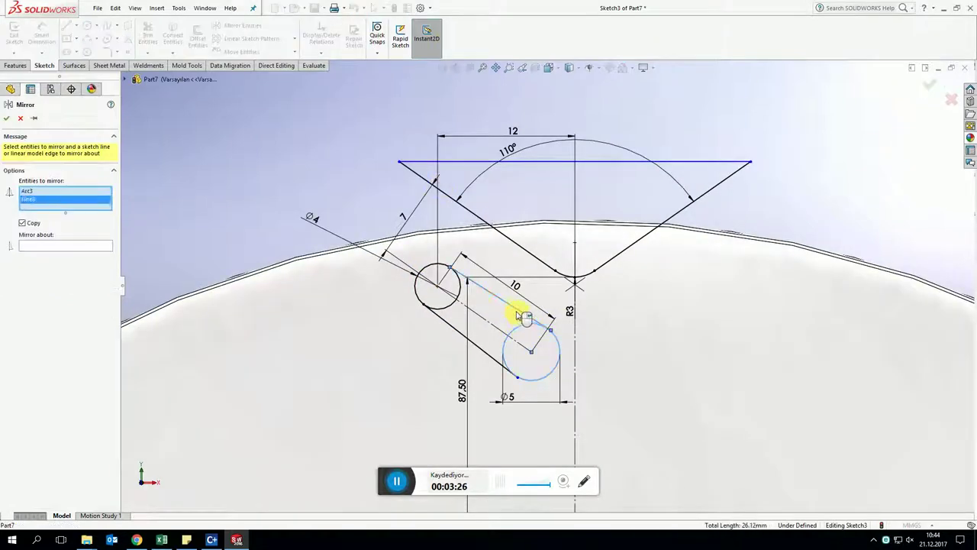
left_click(451, 305)
left_click(423, 303)
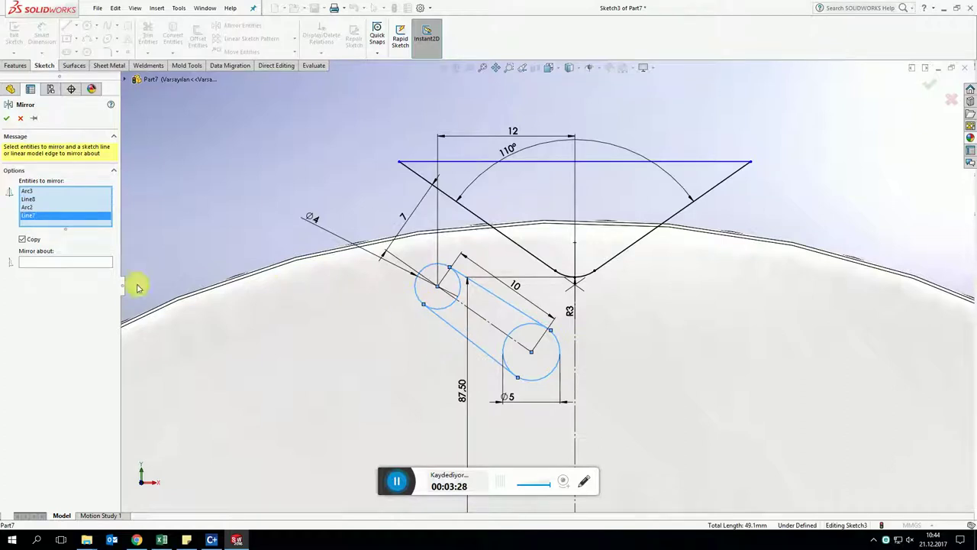
left_click(76, 262)
left_click(577, 321)
key("Return")
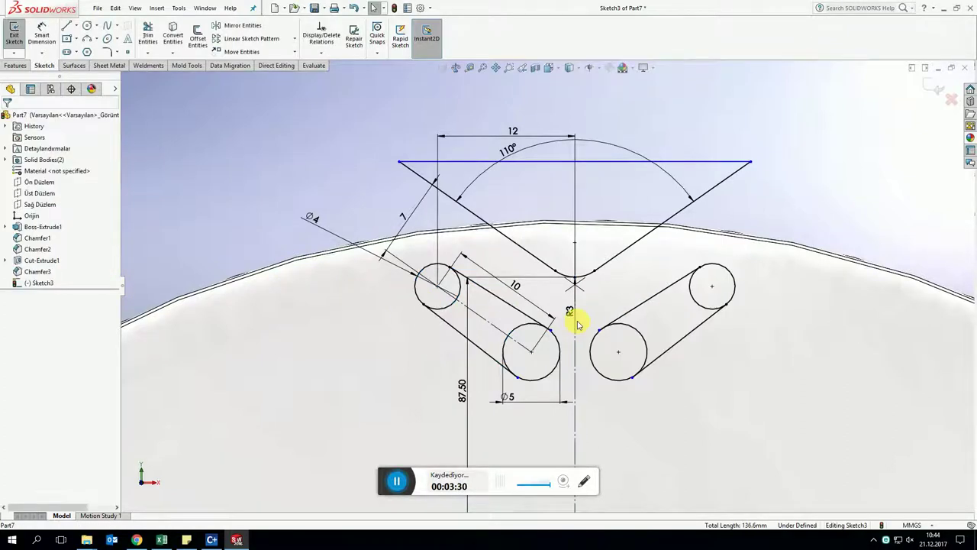
scroll(625, 378, "down", 2)
Cut the triangle, V notch and both slot regions 2.50 mm deep into the rim
left_click(933, 86)
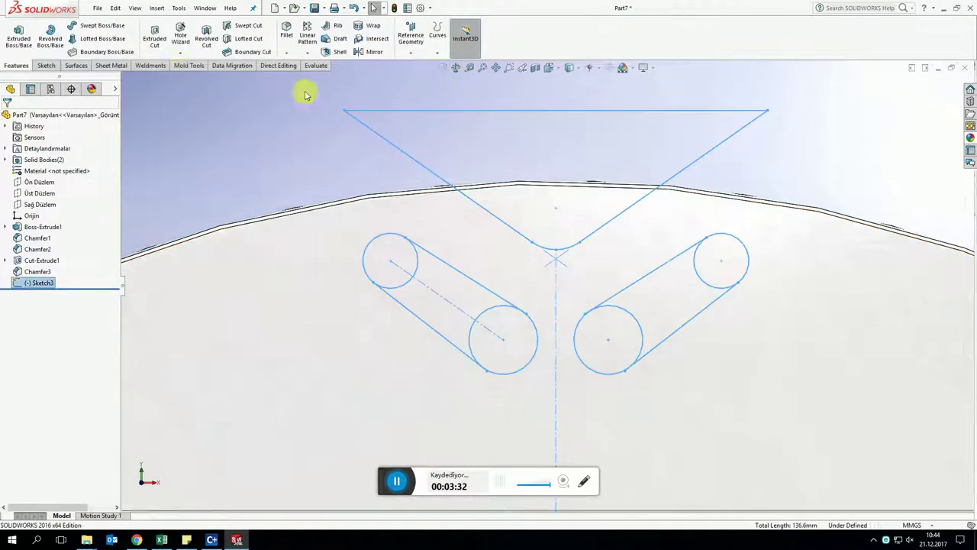
left_click(155, 35)
left_click(461, 156)
left_click(519, 203)
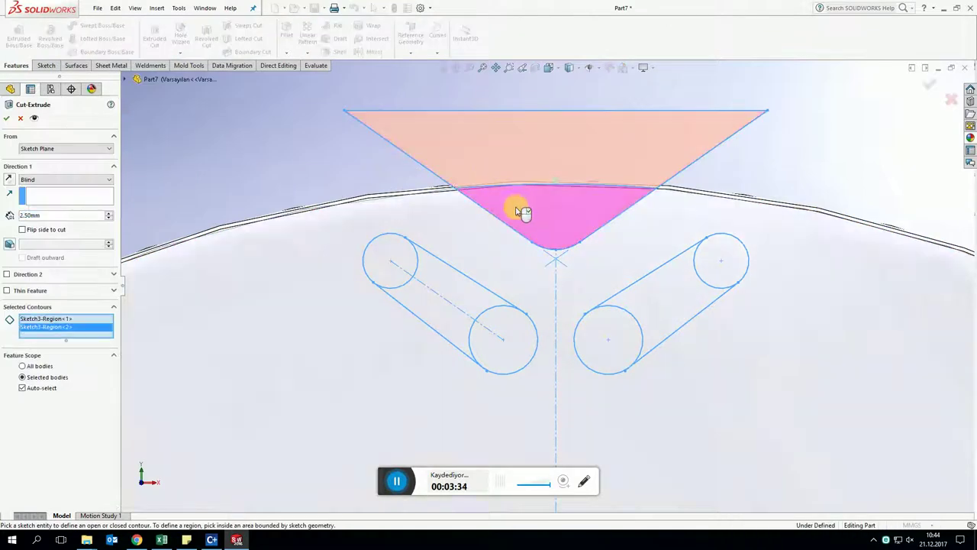
left_click(436, 305)
left_click(412, 269)
left_click(491, 323)
left_click(615, 333)
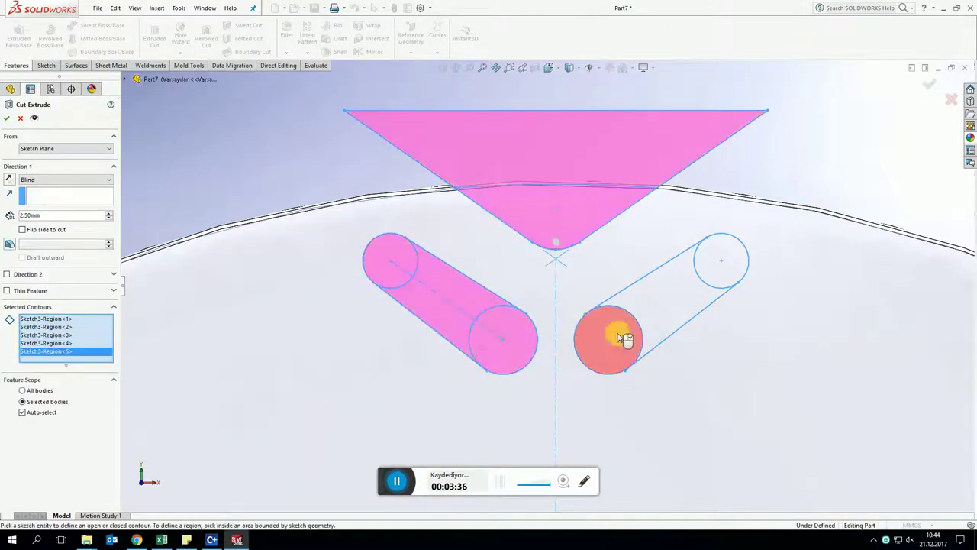
left_click(638, 307)
left_click(729, 260)
right_click(774, 181)
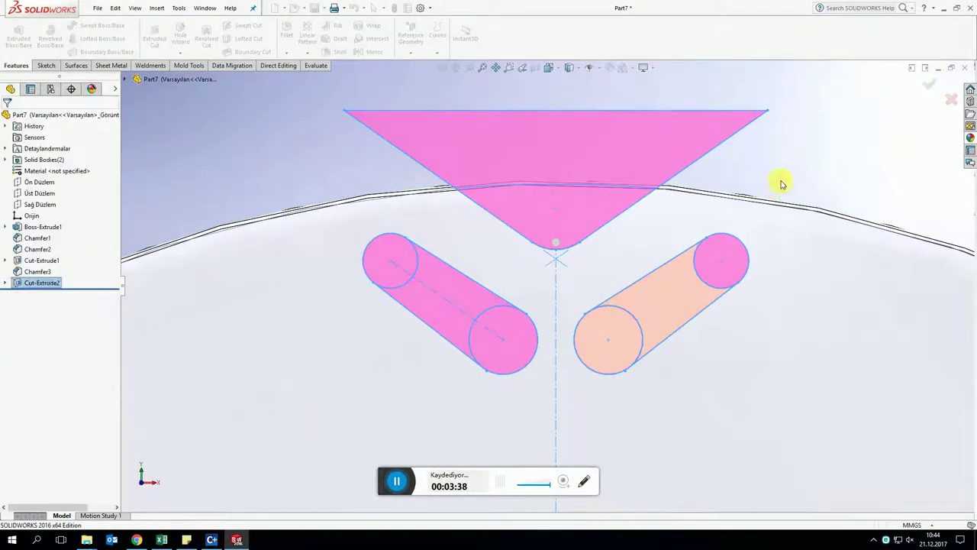
left_click(46, 282)
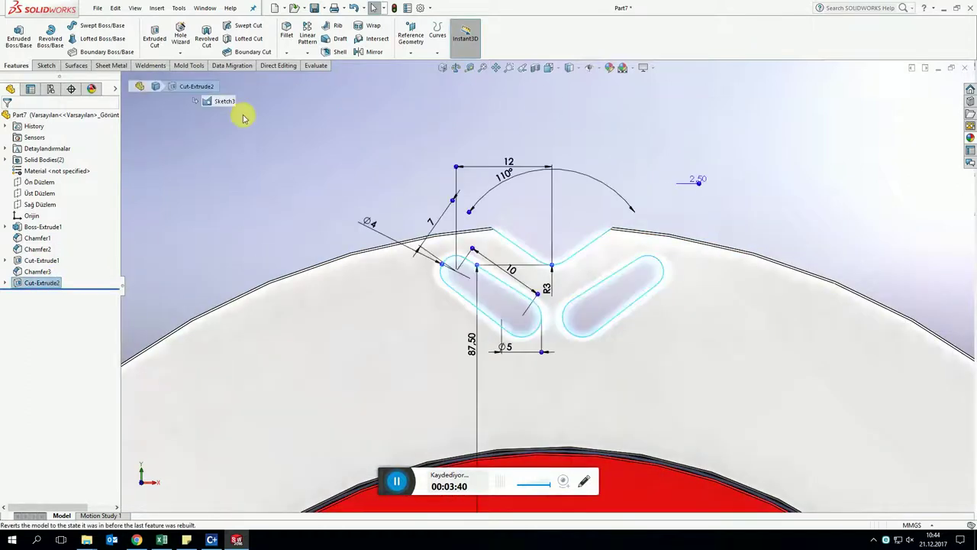
Circular-pattern the notch-and-slot cut 19 times about the rim's circular edge
left_click(304, 57)
left_click(321, 76)
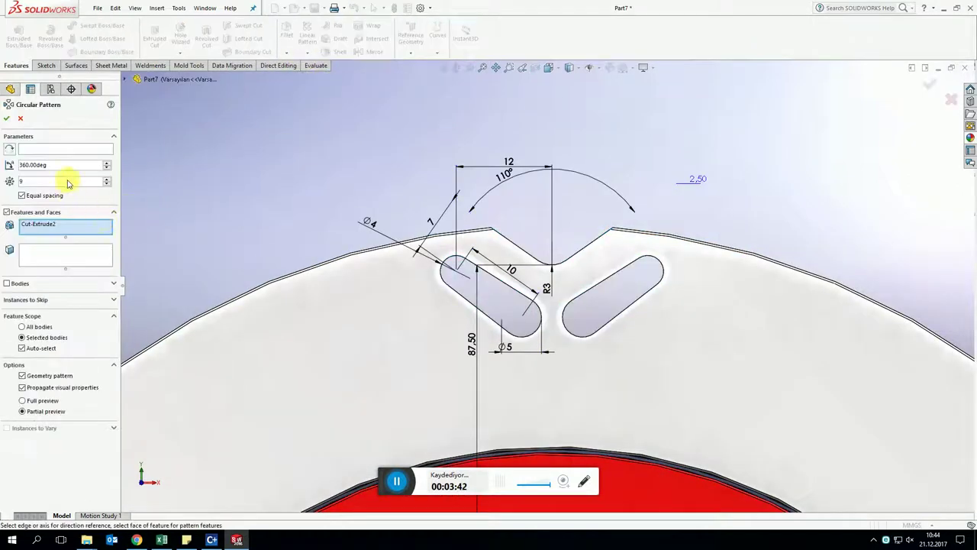
left_click(68, 151)
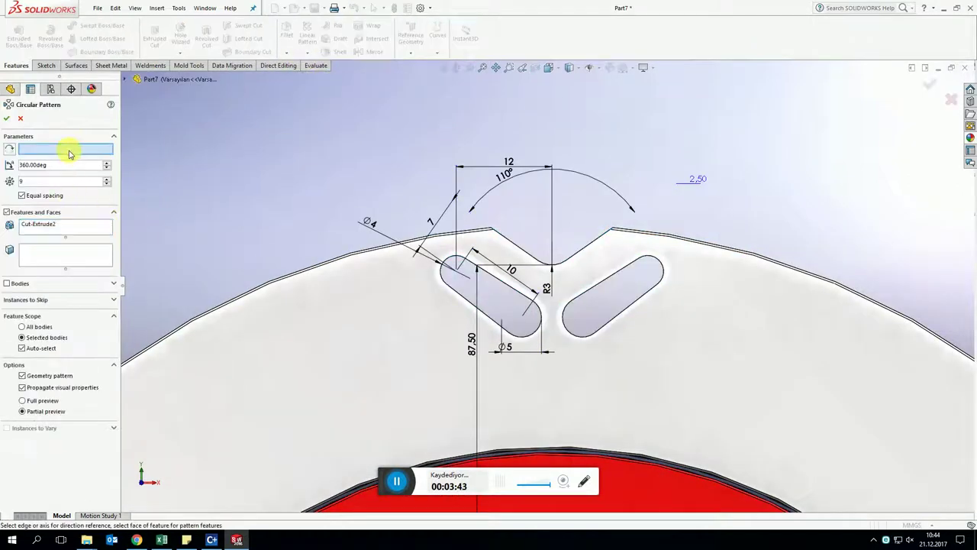
left_click(279, 276)
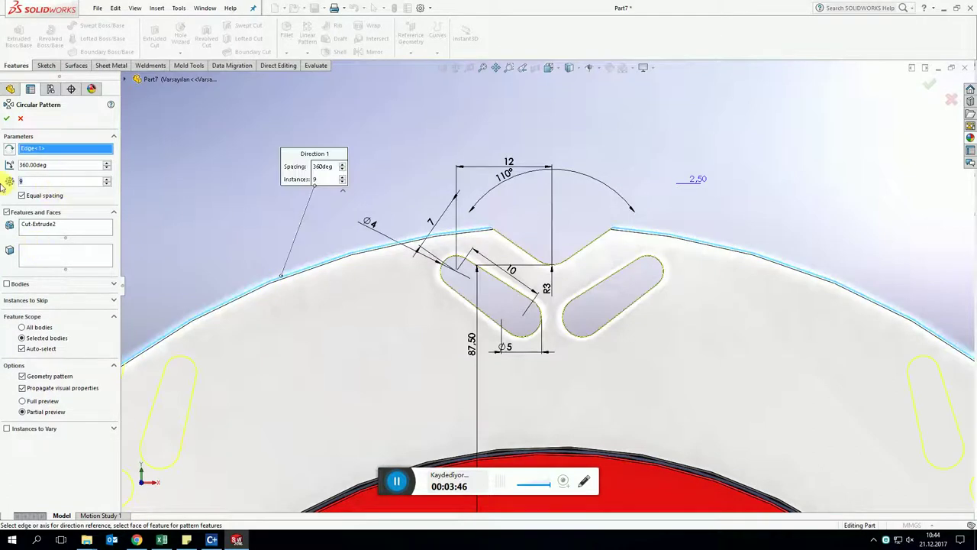
left_click(62, 181)
type("19")
scroll(617, 301, "up", 3)
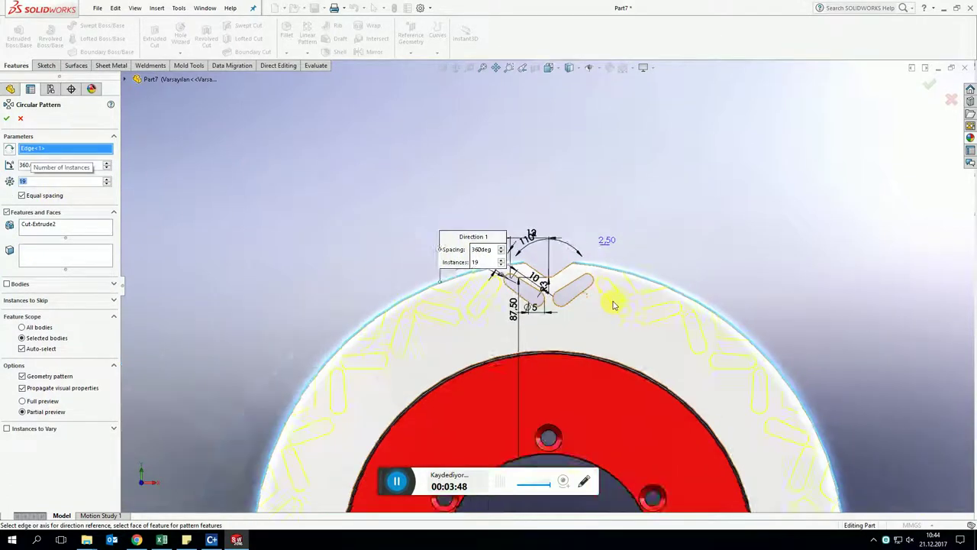
scroll(514, 303, "down", 2)
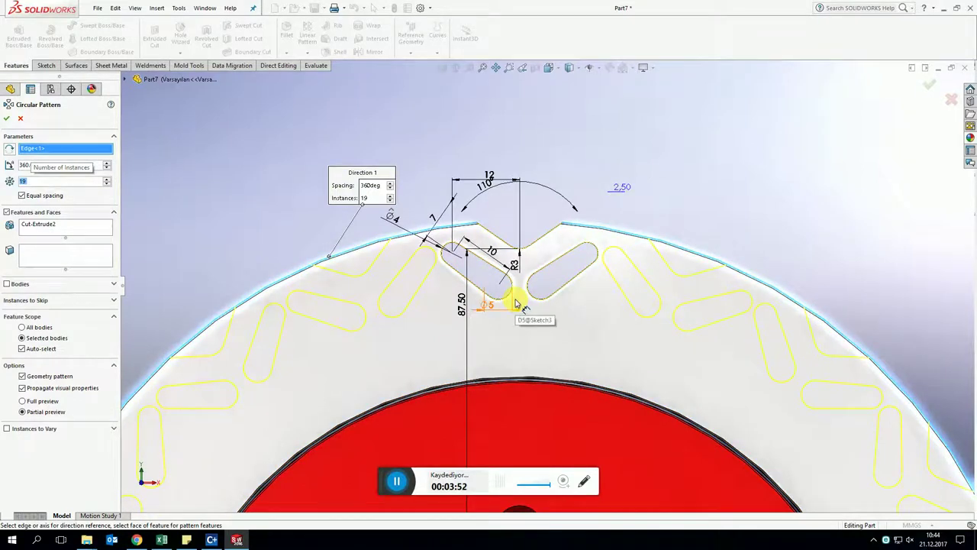
key("Return")
scroll(563, 279, "up", 1)
scroll(563, 275, "down", 1)
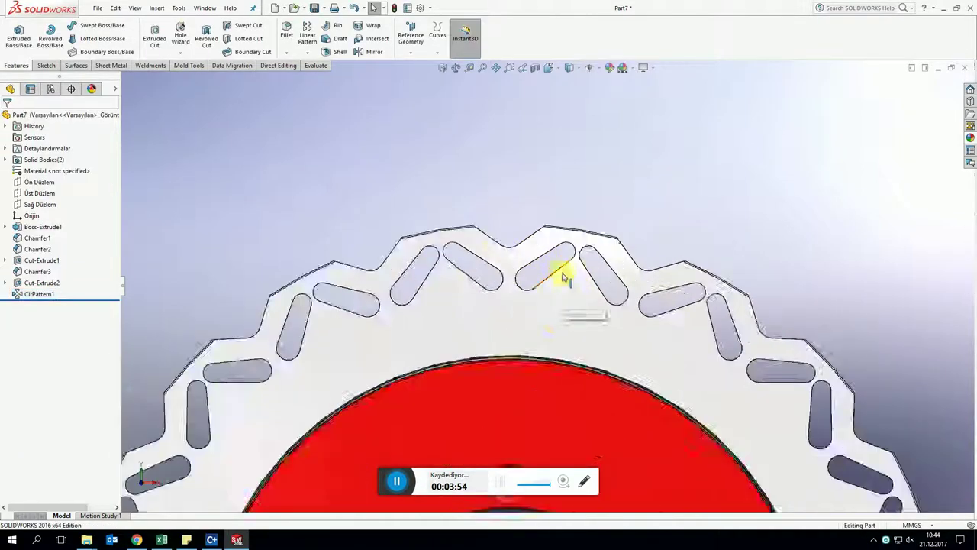
scroll(563, 273, "down", 2)
Change the cut sketch's slot offset dimension from 7 to 6.5
left_click(52, 282)
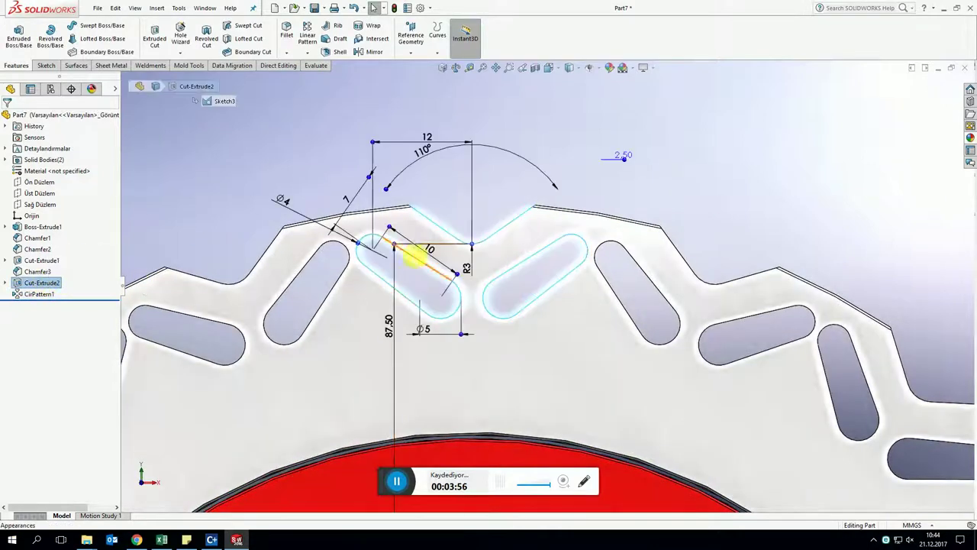
double_click(347, 202)
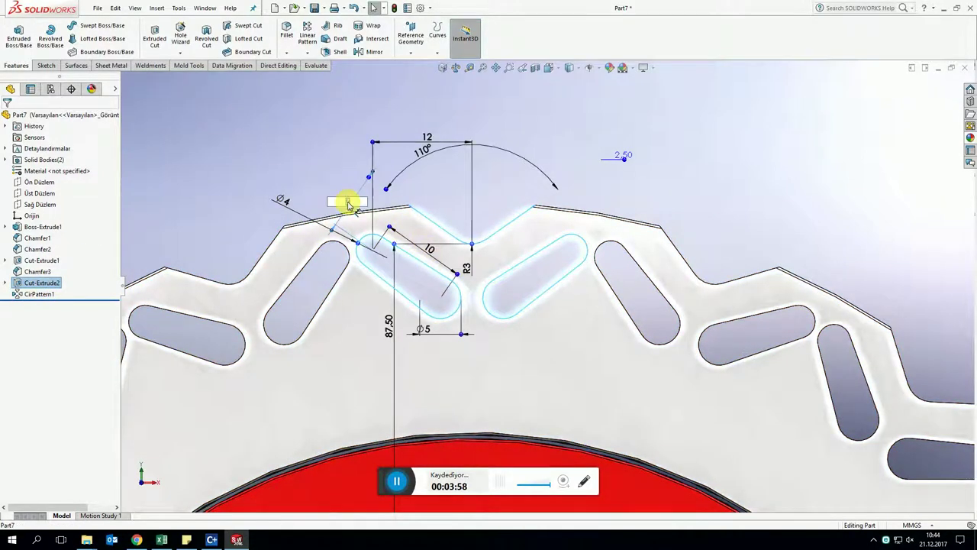
type("6,5")
key("Return")
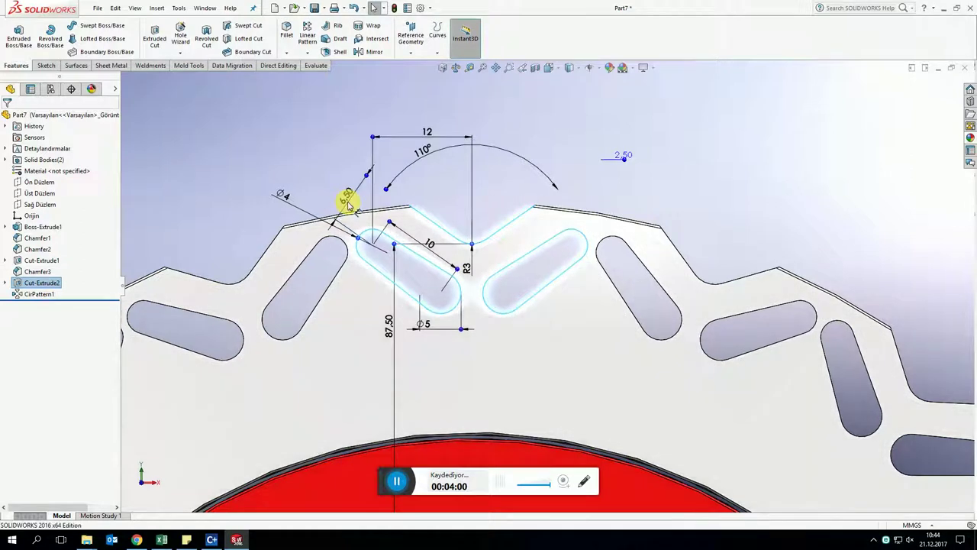
left_click(257, 164)
scroll(502, 305, "up", 2)
scroll(581, 325, "up", 2)
scroll(582, 324, "up", 5)
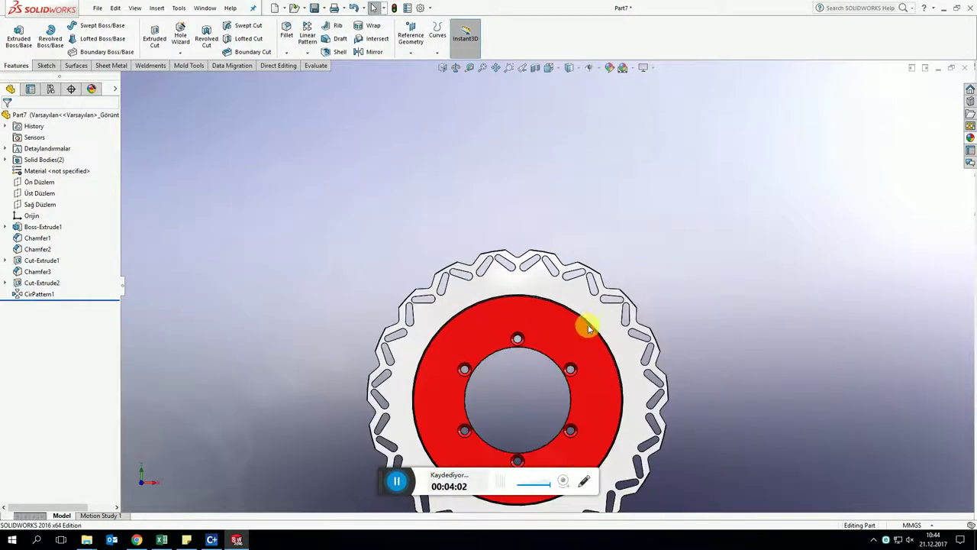
scroll(574, 316, "down", 3)
scroll(532, 298, "down", 2)
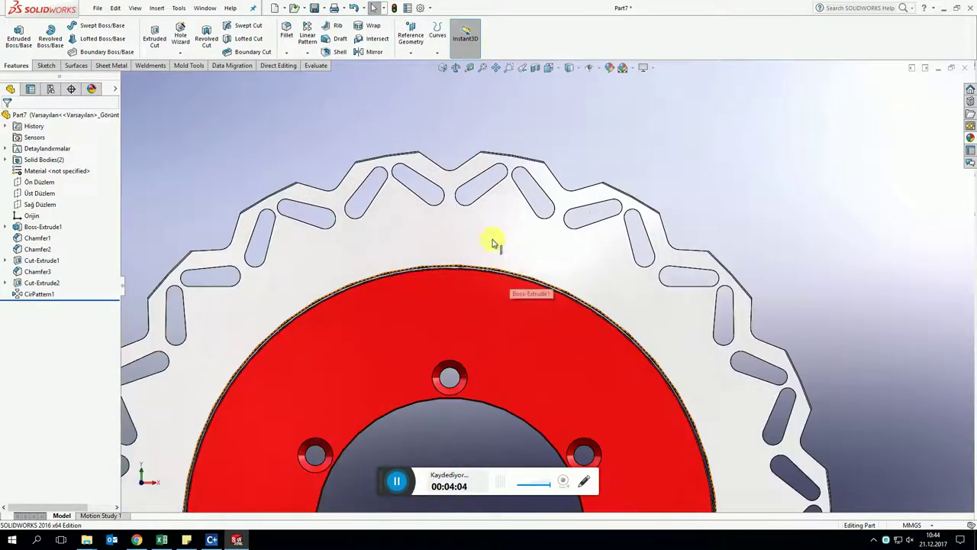
left_click(511, 224)
Start a sketch on the hub face and draw a radial centreline from the origin to the outer edge
left_click(548, 197)
key("l")
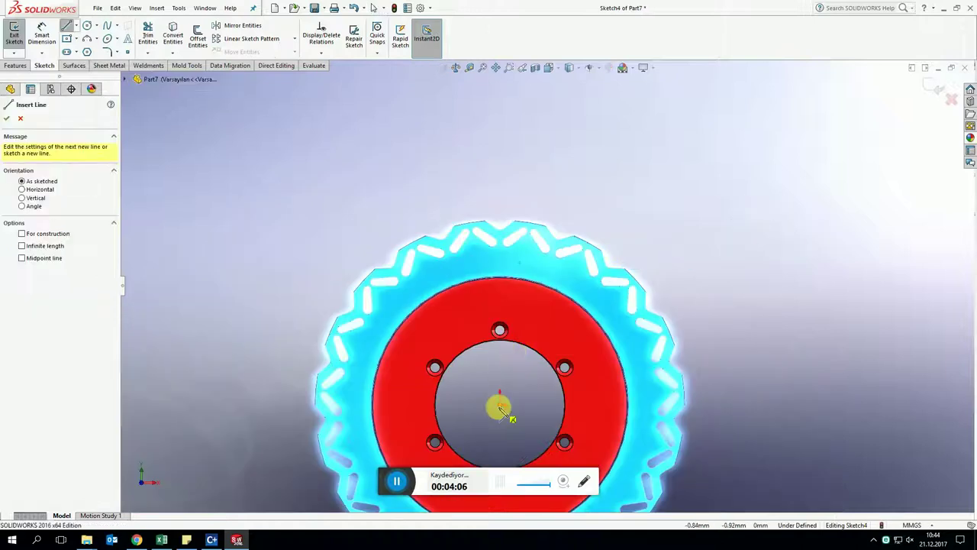
left_click_drag(499, 403, 499, 183)
key("Escape")
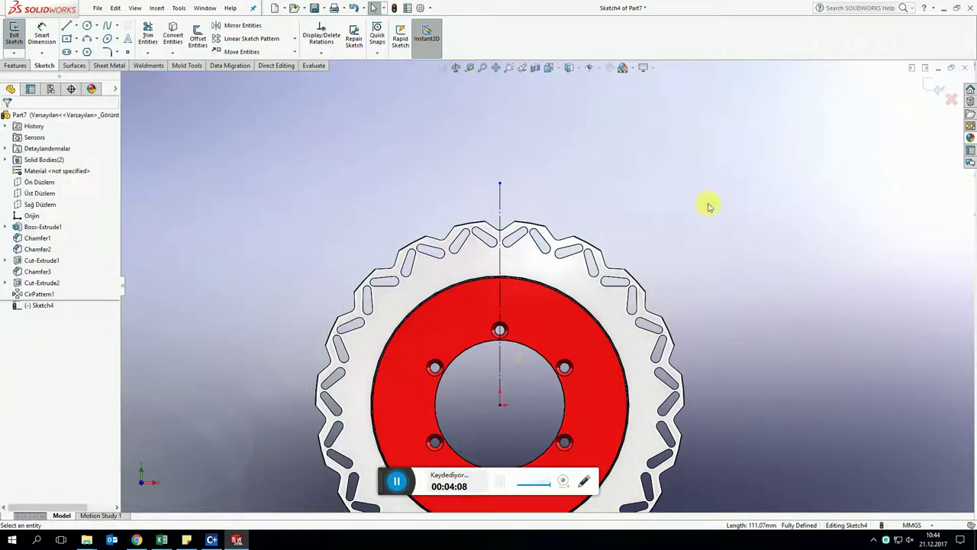
key("l")
left_click(500, 403)
scroll(562, 261, "down", 2)
scroll(563, 262, "down", 2)
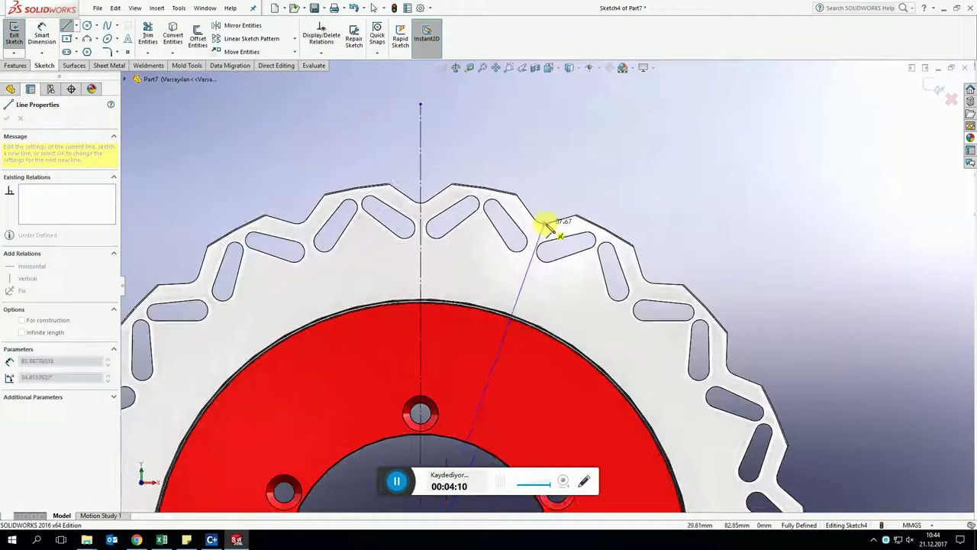
double_click(544, 212)
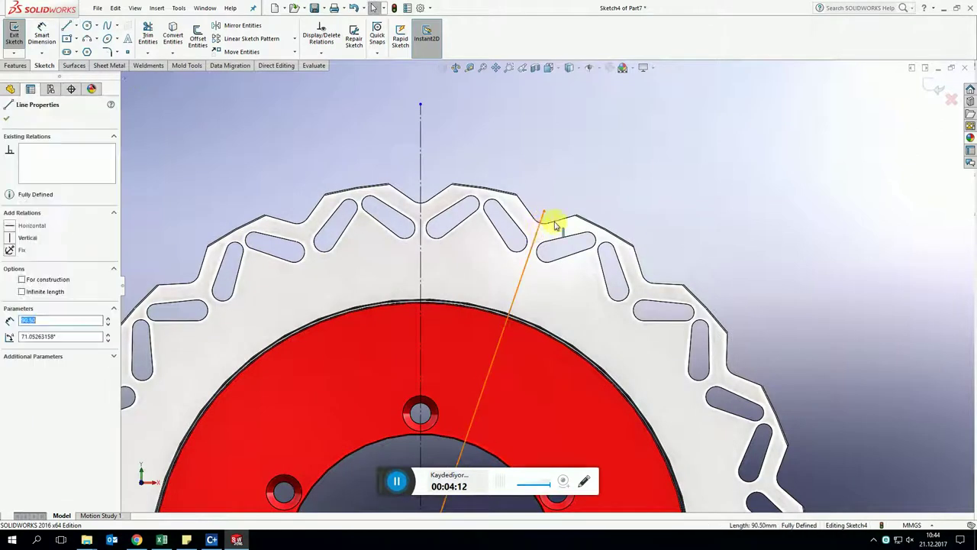
Draw two side lines and make them symmetric about the centreline and parallel
left_click_drag(493, 264, 458, 349)
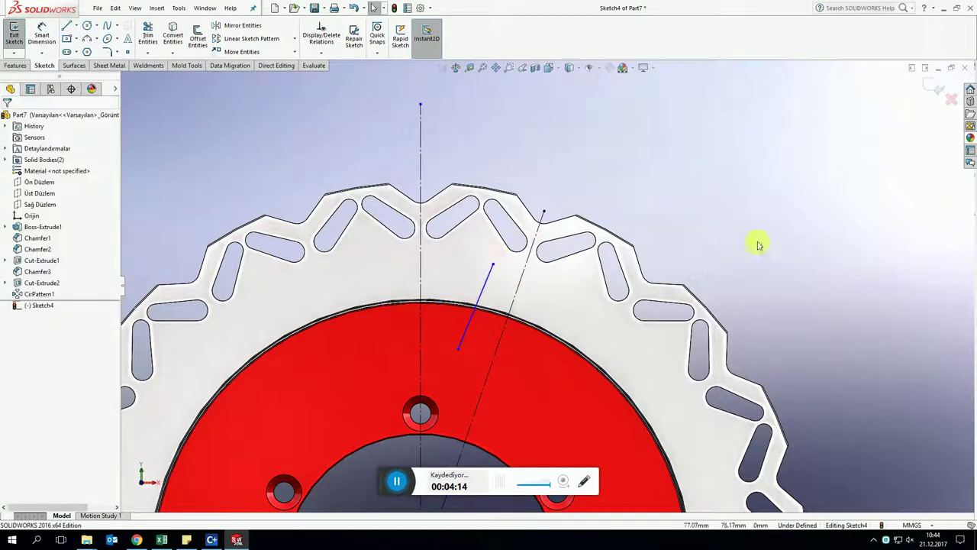
left_click_drag(571, 290, 528, 393)
left_click(558, 323)
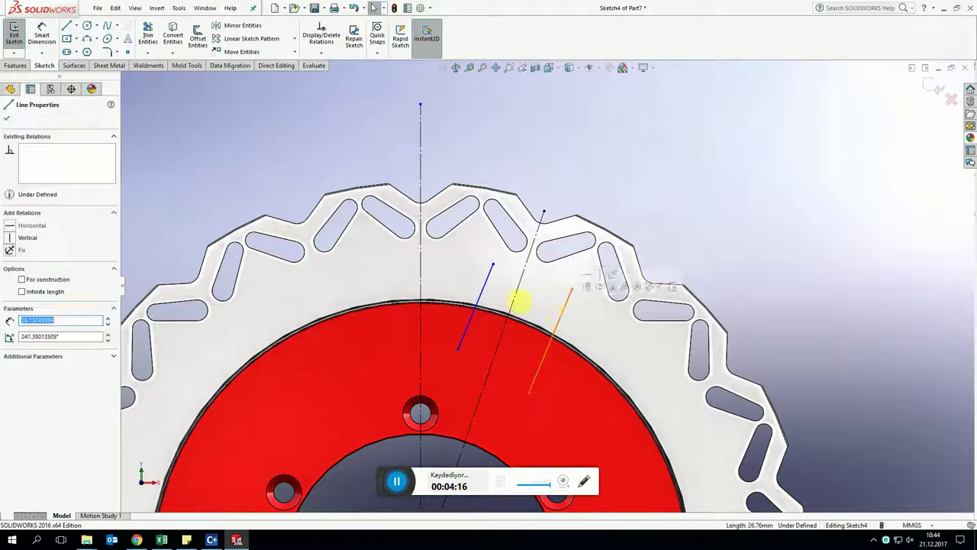
left_click(487, 284, "ctrl")
left_click(488, 284, "ctrl")
left_click(512, 283, "ctrl")
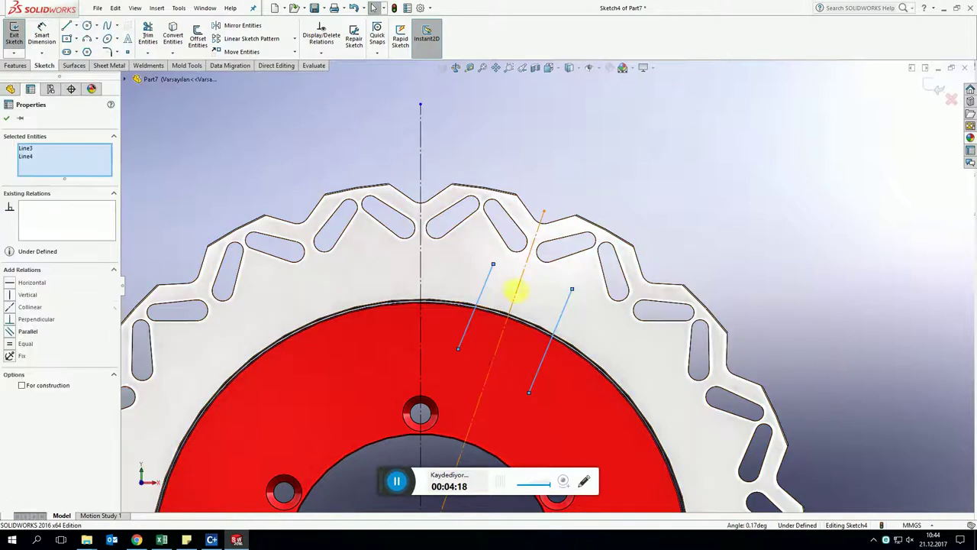
left_click(34, 342)
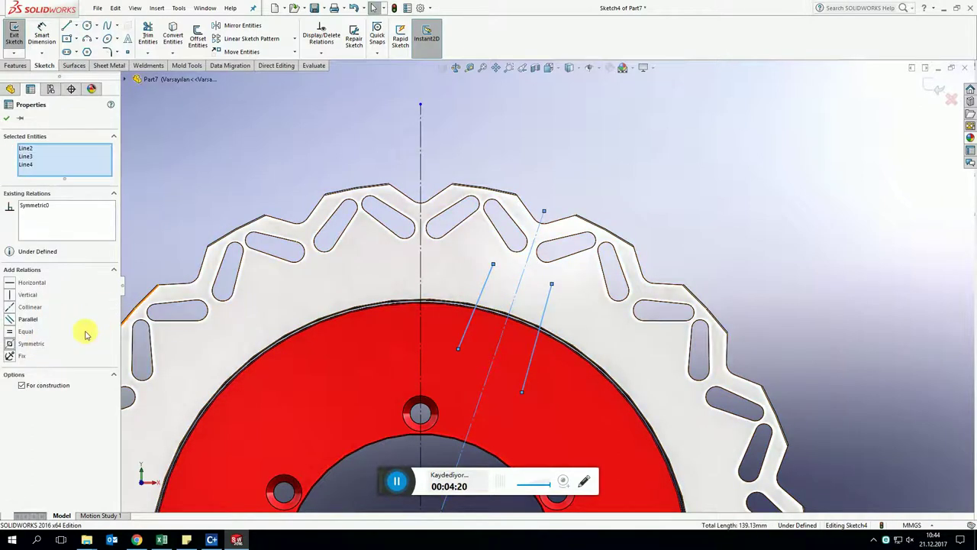
left_click(23, 319)
Dimension the two side lines 30 mm apart
key("Escape")
key("d")
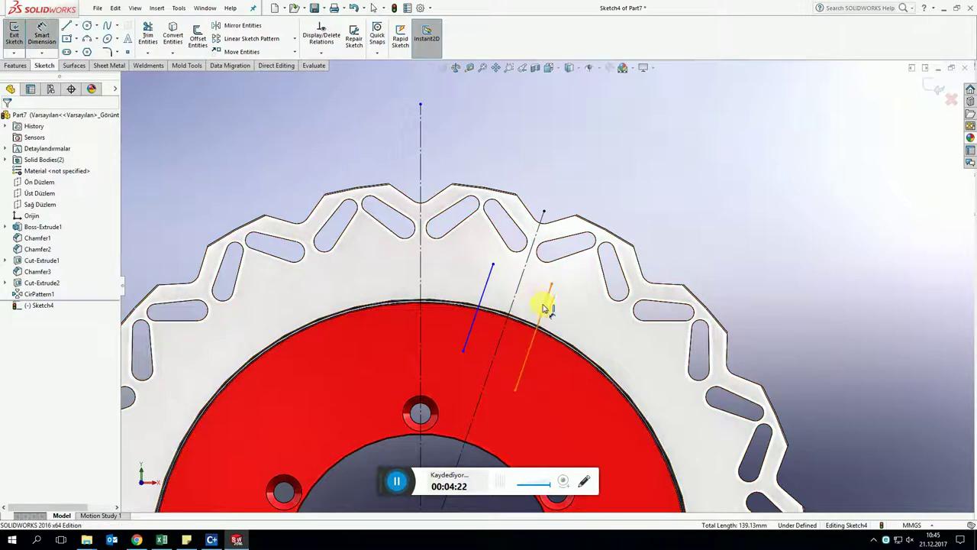
left_click(482, 293)
left_click(540, 313)
left_click(577, 195)
type("30")
key("Return")
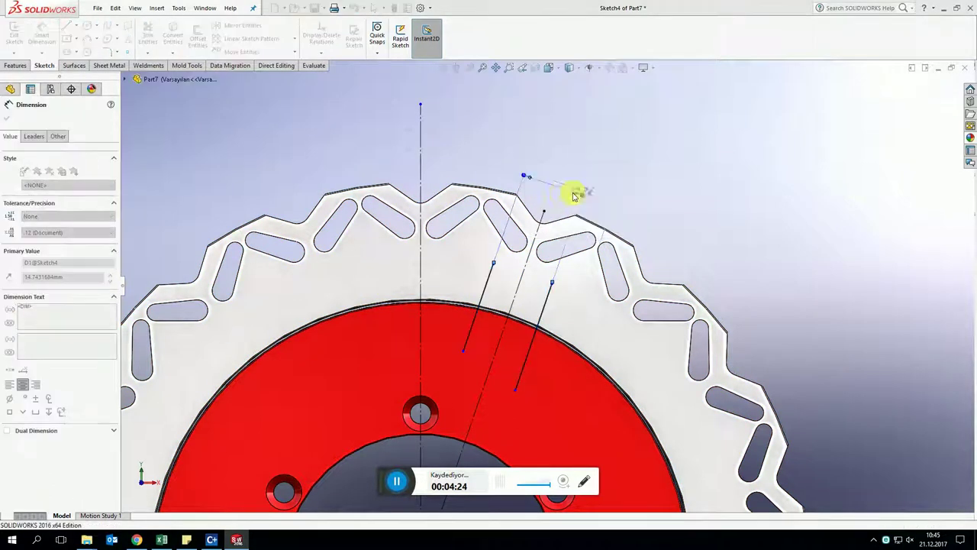
scroll(487, 328, "down", 2)
key("Escape")
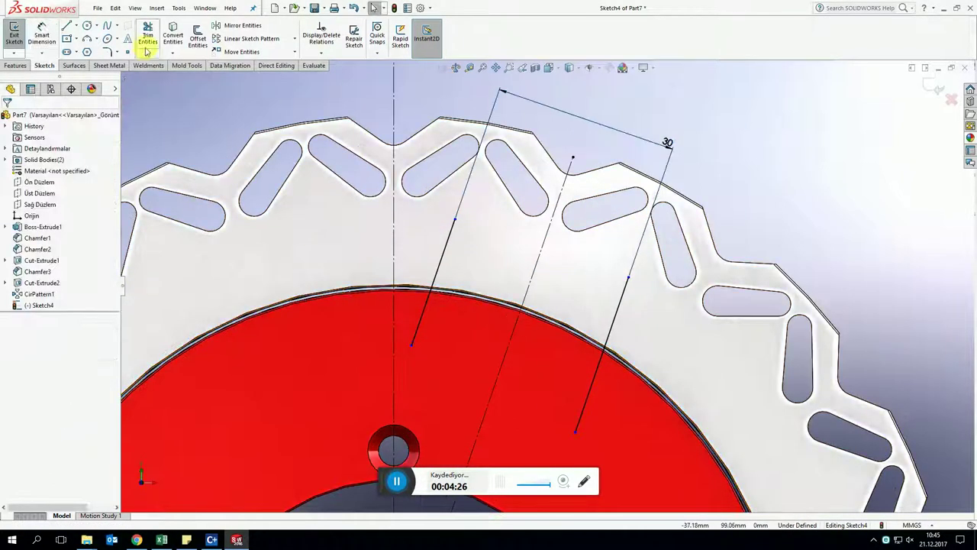
Draw a centre-point arc centred on the origin
left_click(88, 27)
scroll(480, 392, "up", 2)
scroll(483, 435, "up", 2)
scroll(458, 366, "up", 1)
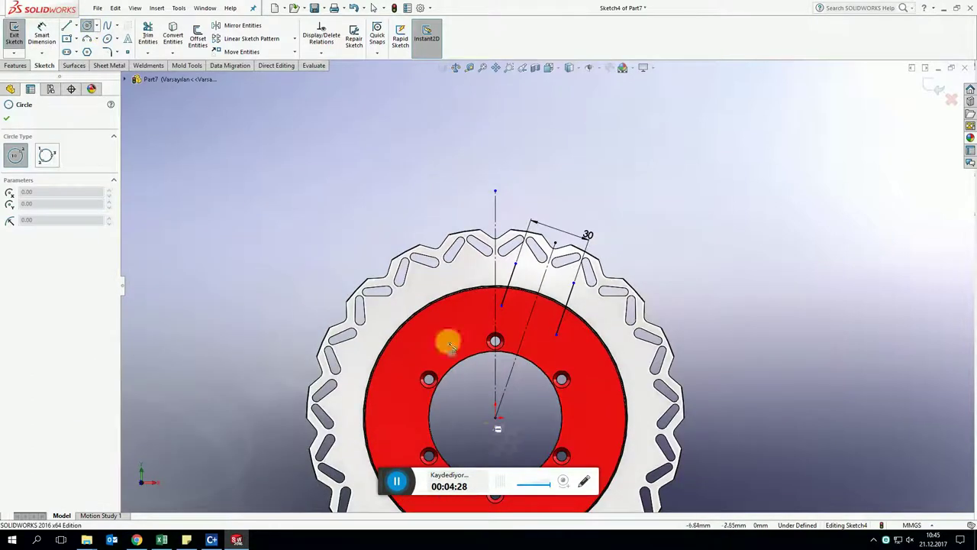
left_click(87, 38)
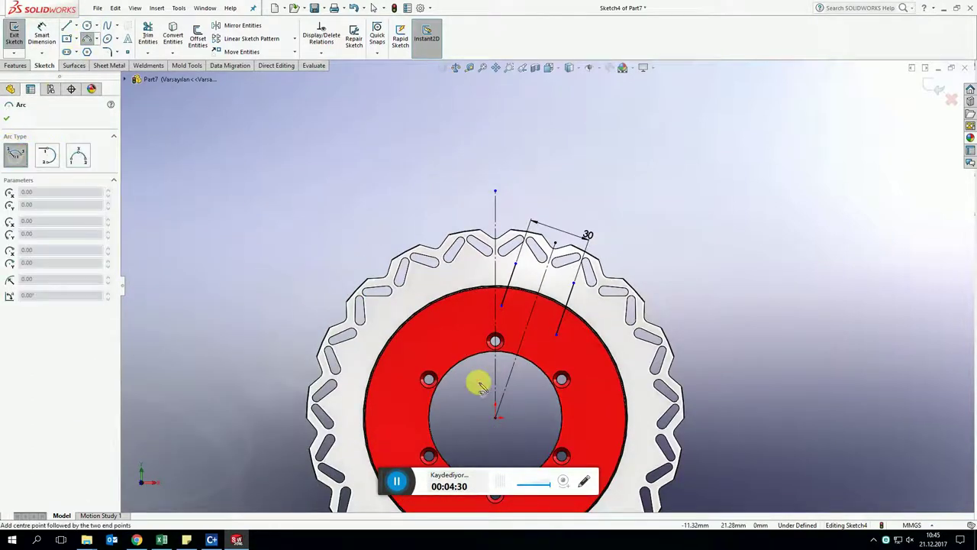
left_click(496, 407)
scroll(514, 296, "down", 2)
left_click(525, 228)
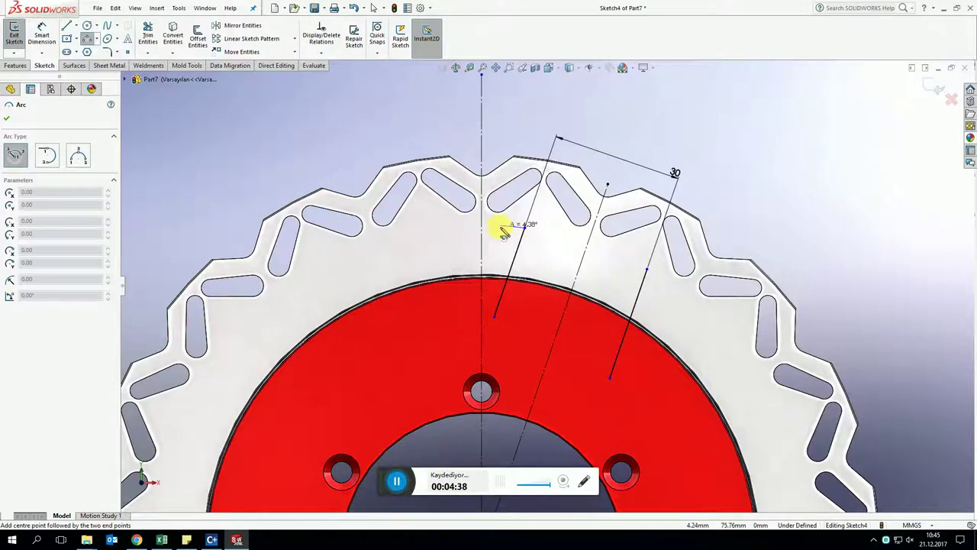
left_click(500, 226)
key("Escape")
Try reshaping the centre-point arc, then delete the misplaced arc
left_click(500, 225)
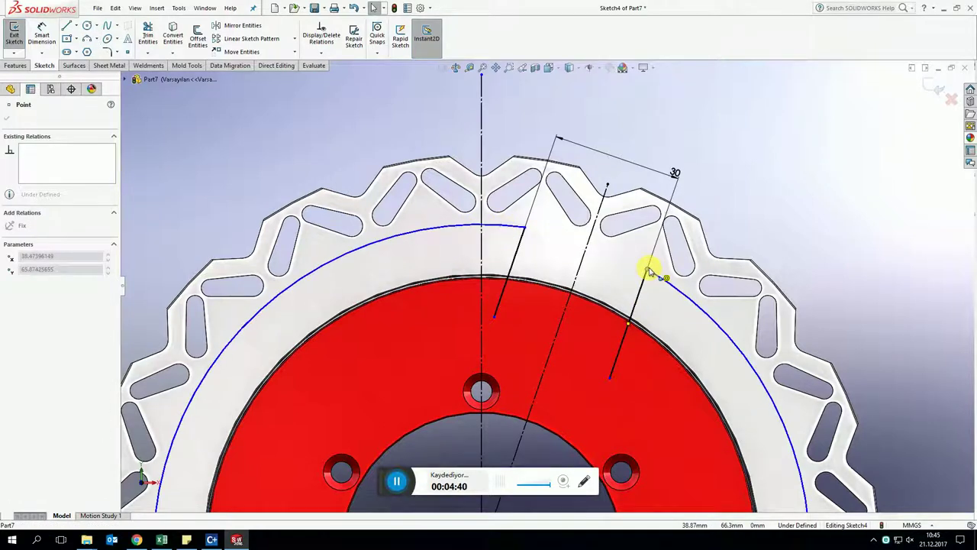
left_click_drag(648, 271, 652, 292)
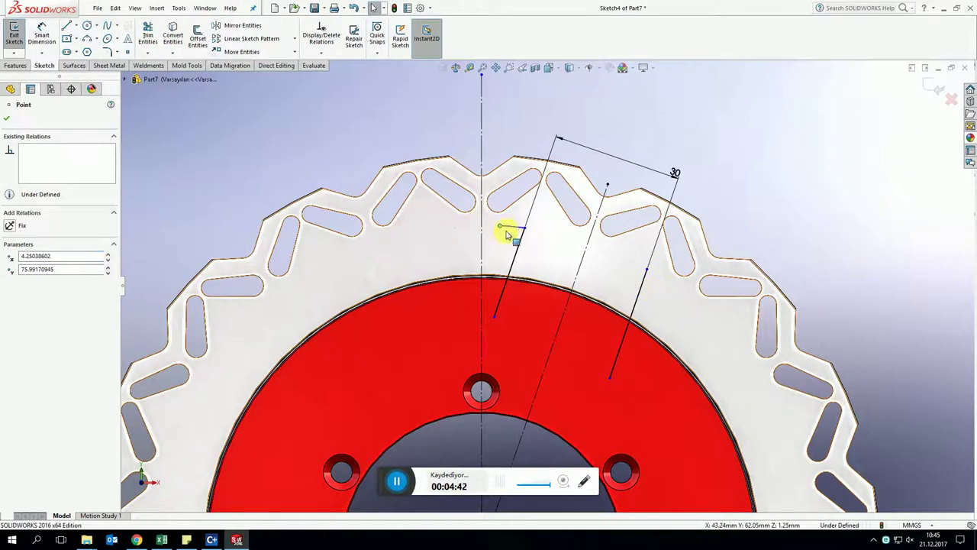
key("Escape")
left_click_drag(516, 231, 475, 236)
left_click(476, 236)
key("Delete")
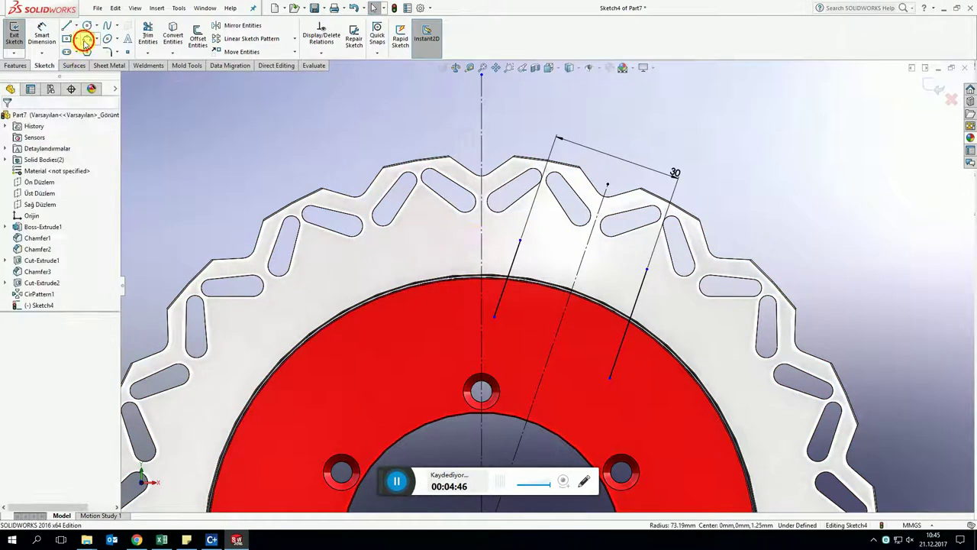
Draw a three-point arc between the side lines, concentric with the disc's outer edge
left_click(85, 42)
left_click(519, 241)
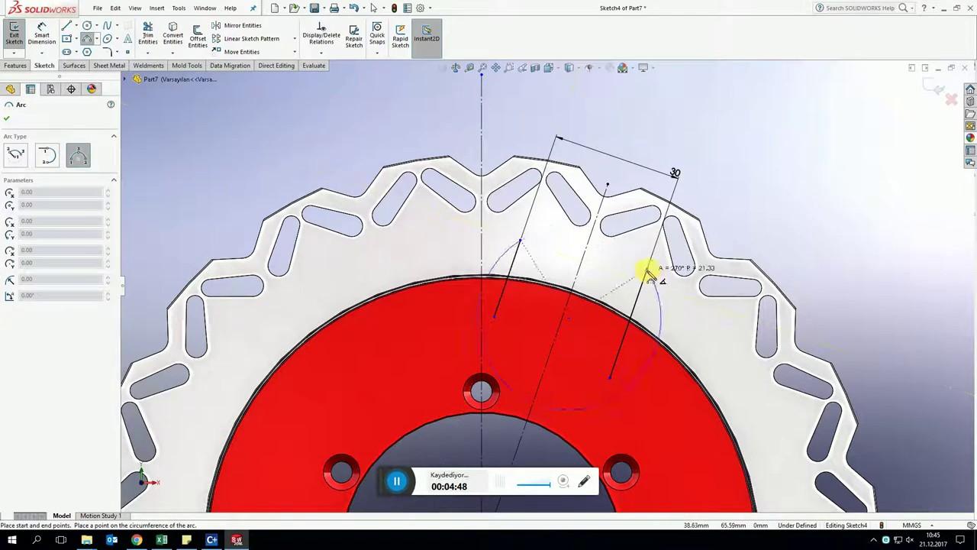
left_click(647, 270)
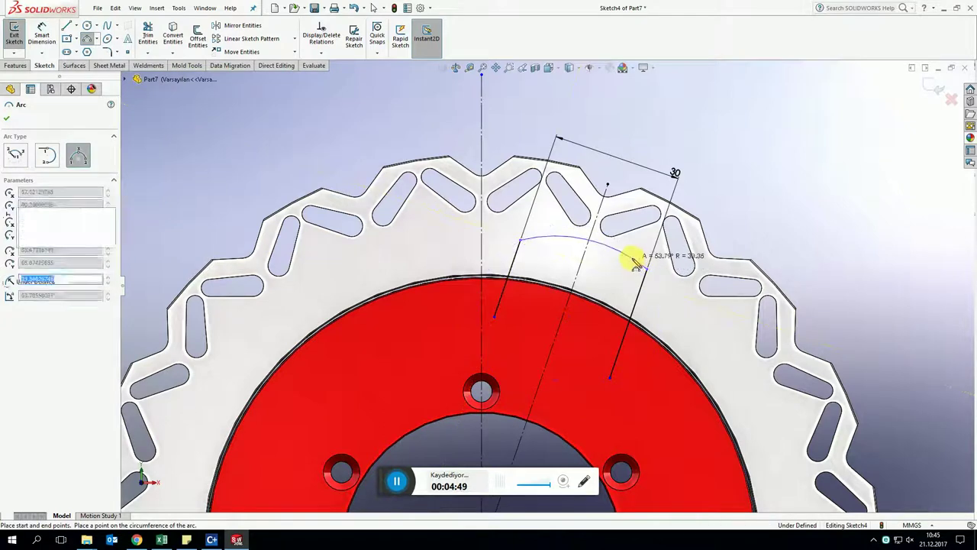
scroll(651, 204, "down", 2)
left_click(651, 204, "ctrl")
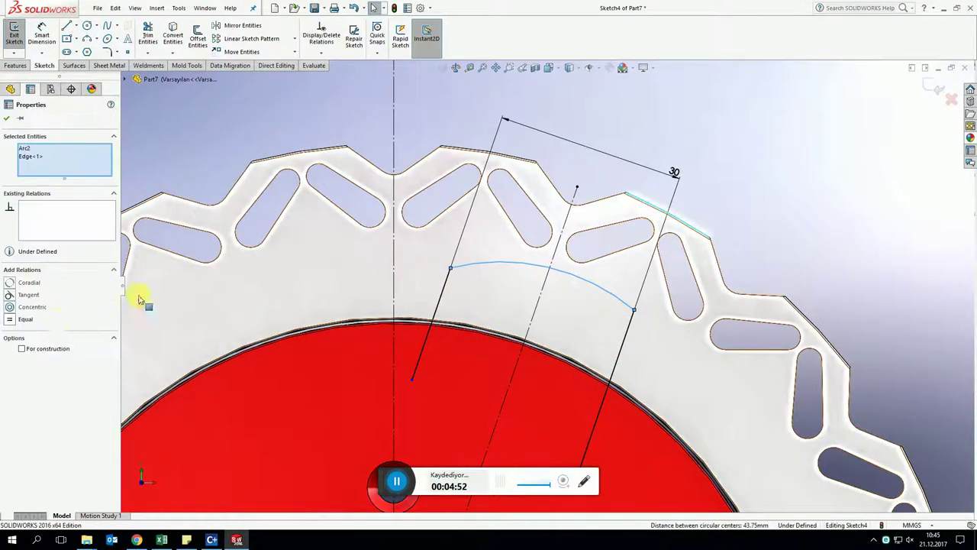
left_click(36, 307)
scroll(542, 293, "up", 3)
right_click_drag(545, 361, 549, 321)
left_click(559, 297)
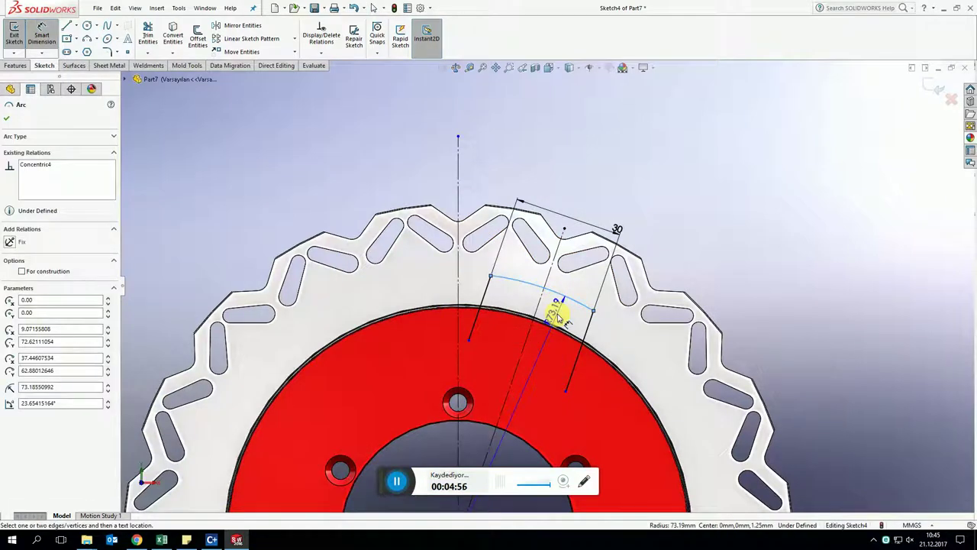
Dimension the arc radius, entering 141 and then 70
left_click(558, 313)
type("141")
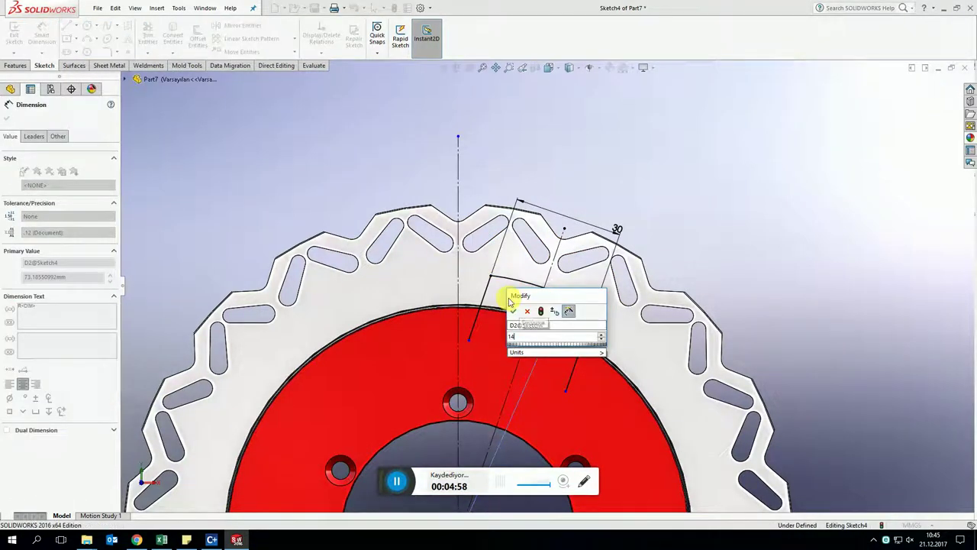
key("Return")
scroll(539, 275, "up", 1)
key("Escape")
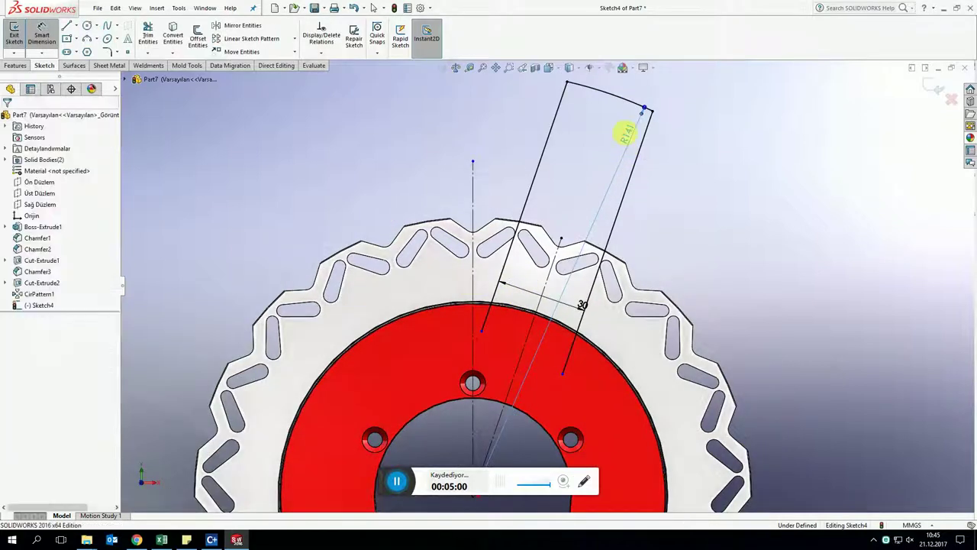
type("70")
key("Return")
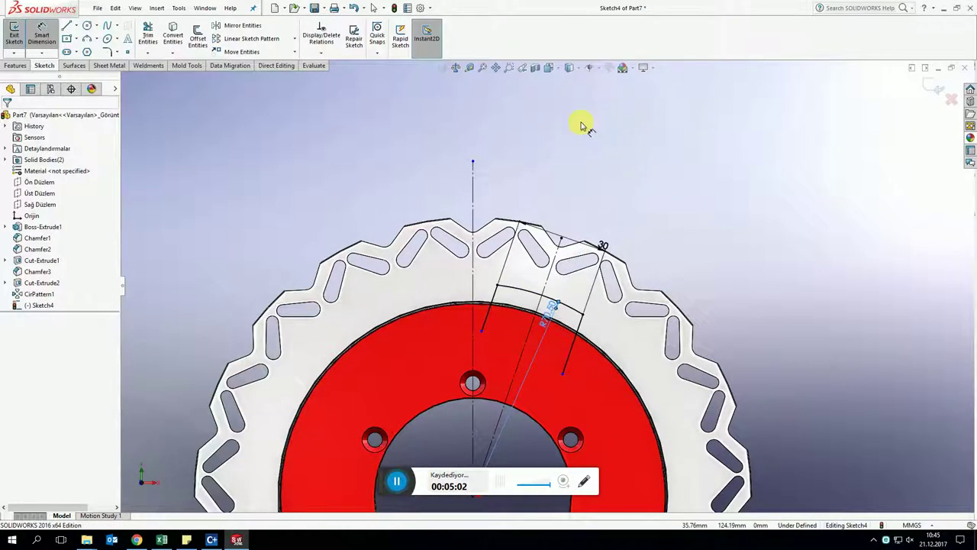
scroll(526, 292, "down", 2)
scroll(506, 305, "up", 1)
Close the window profile with a bottom line between the side lines' ends
left_click(470, 345)
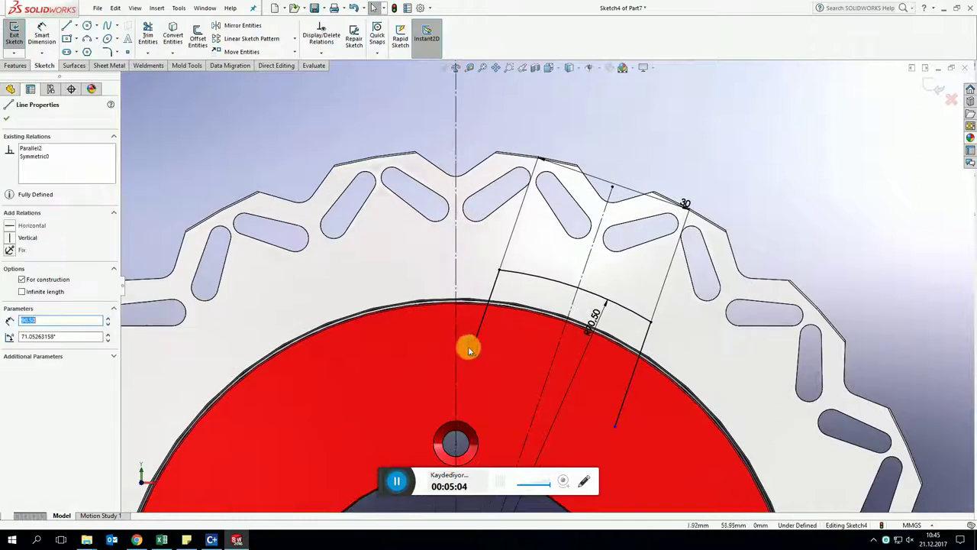
key("l")
left_click(471, 349)
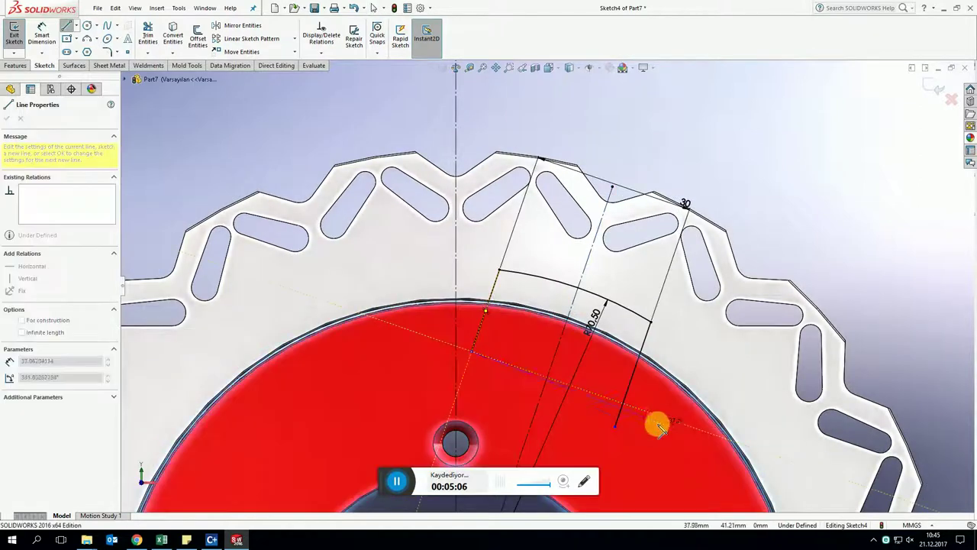
left_click(618, 426)
key("Escape")
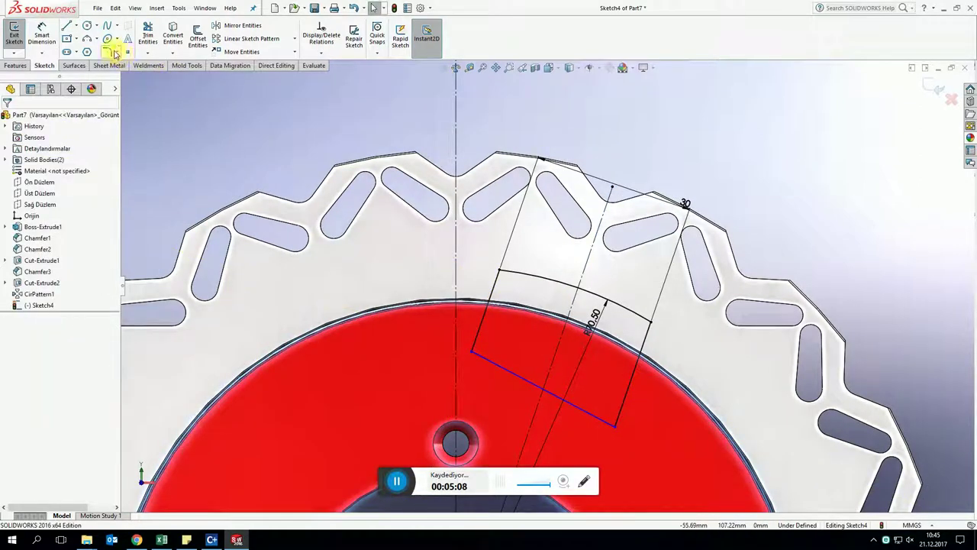
Round the profile's two top corners with R5 fillets and exit the sketch
left_click(111, 51)
left_click_drag(470, 286, 654, 324)
type("5")
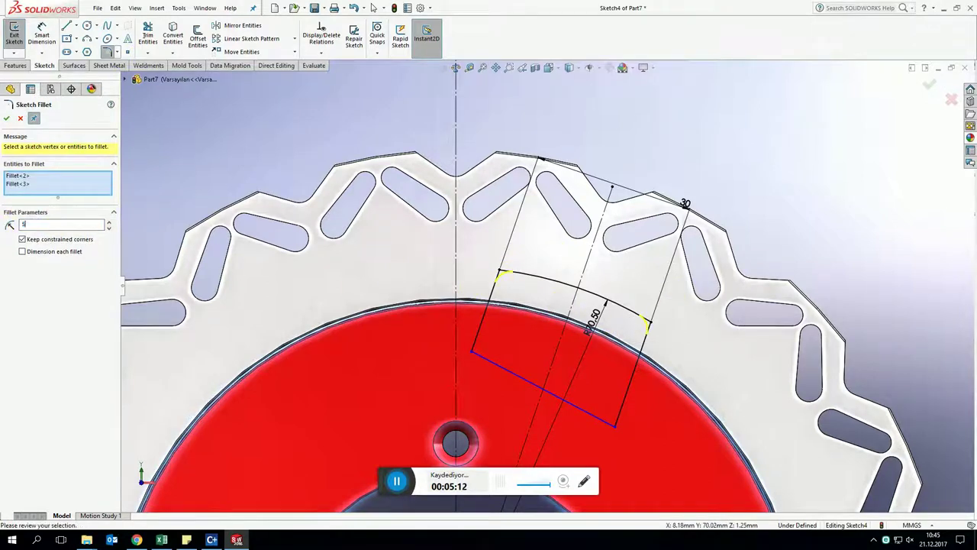
key("Return")
scroll(543, 293, "up", 3)
key("Escape")
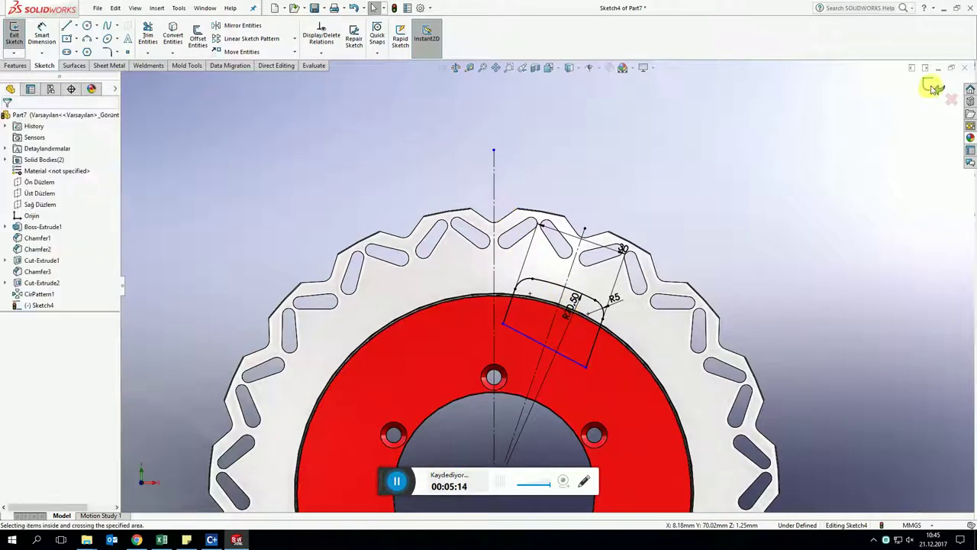
left_click(932, 88)
Cut the trapezoidal window through the outer disc body as Cut-Extrude3
left_click(154, 36)
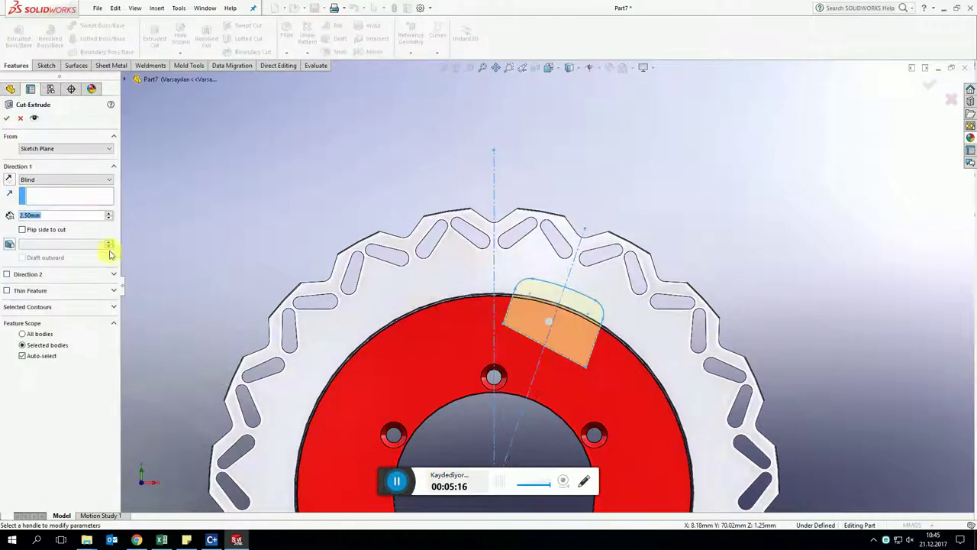
left_click(37, 357)
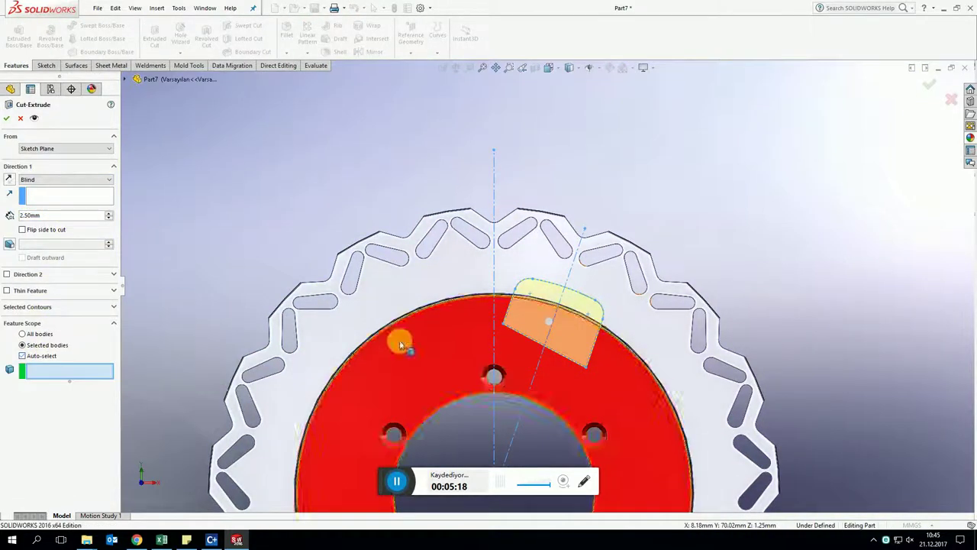
left_click(432, 291)
key("Return")
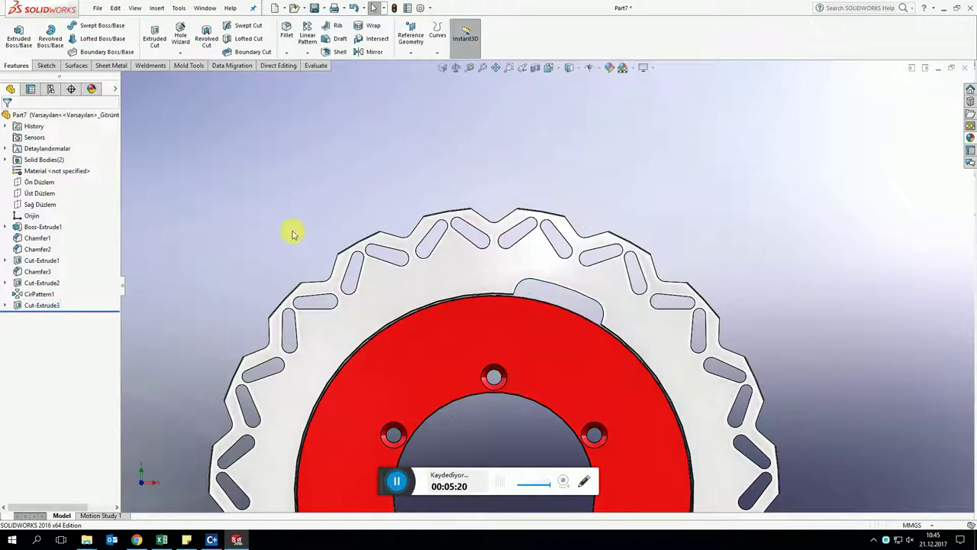
Circular-pattern Cut-Extrude3 nine times over 360° about the disc's circular edge
left_click(40, 305)
left_click(303, 52)
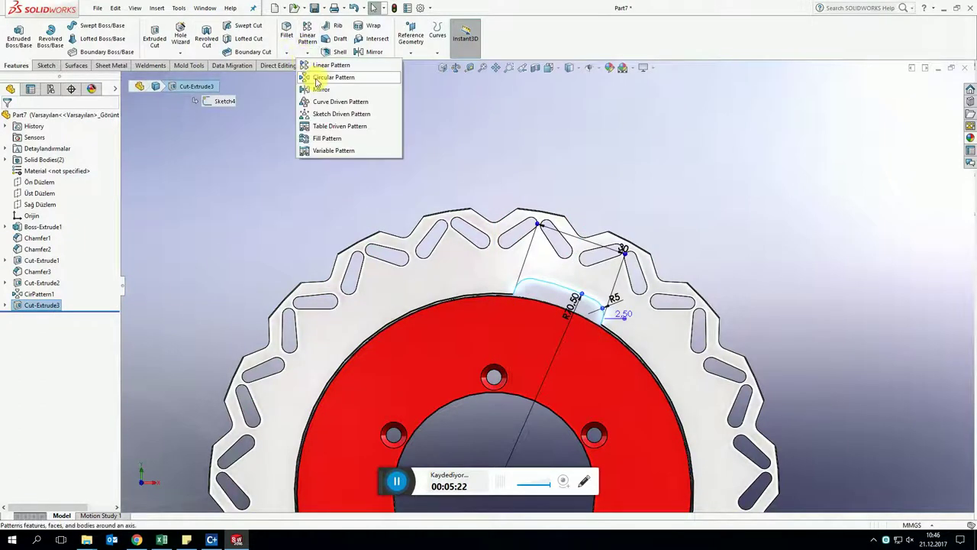
left_click(317, 78)
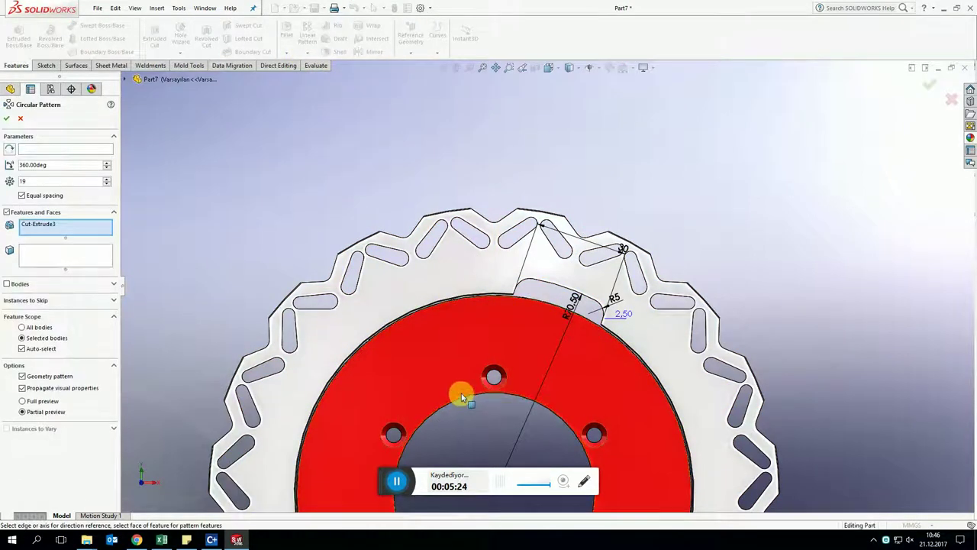
left_click(37, 147)
left_click(374, 238)
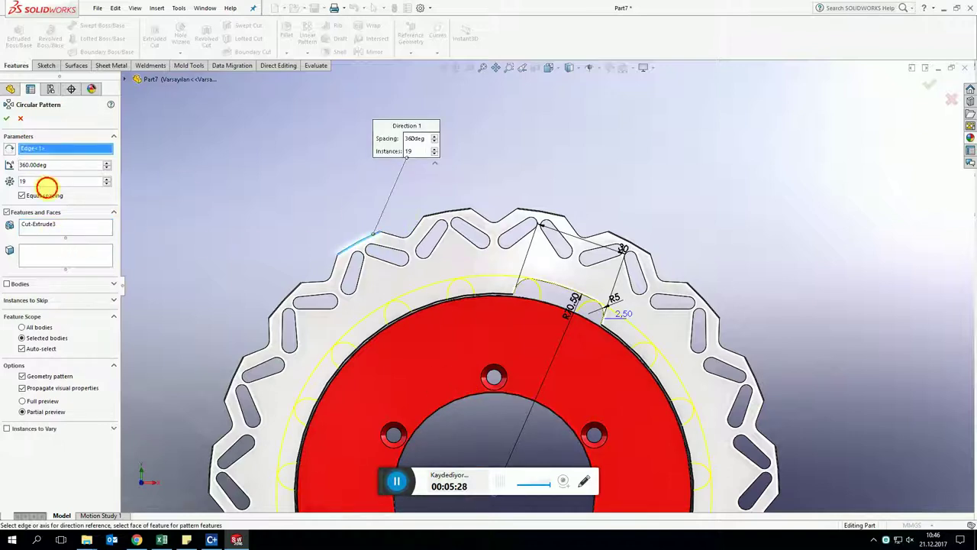
left_click(6, 118)
Start a sketch on the red hub face and draw a circle centred at the origin
left_click(523, 316)
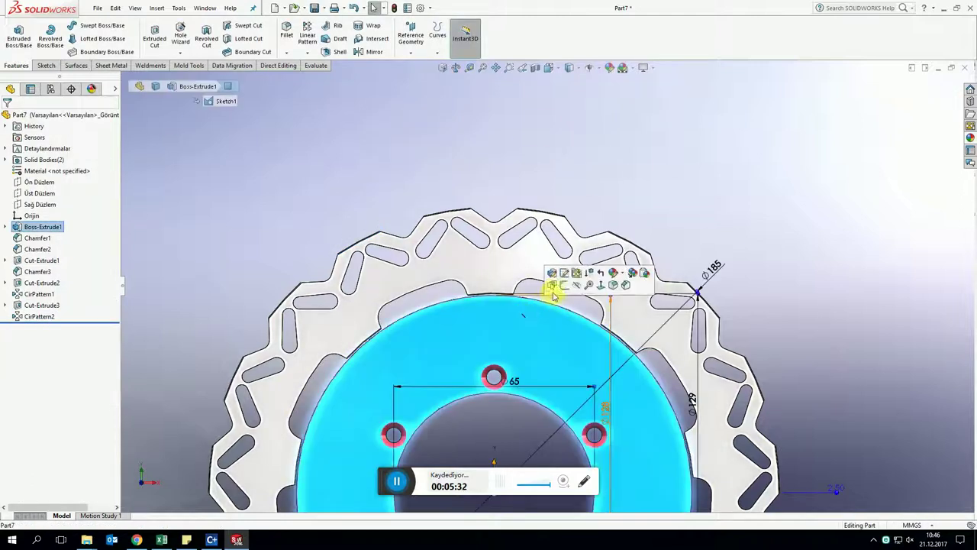
left_click(551, 284)
left_click(87, 25)
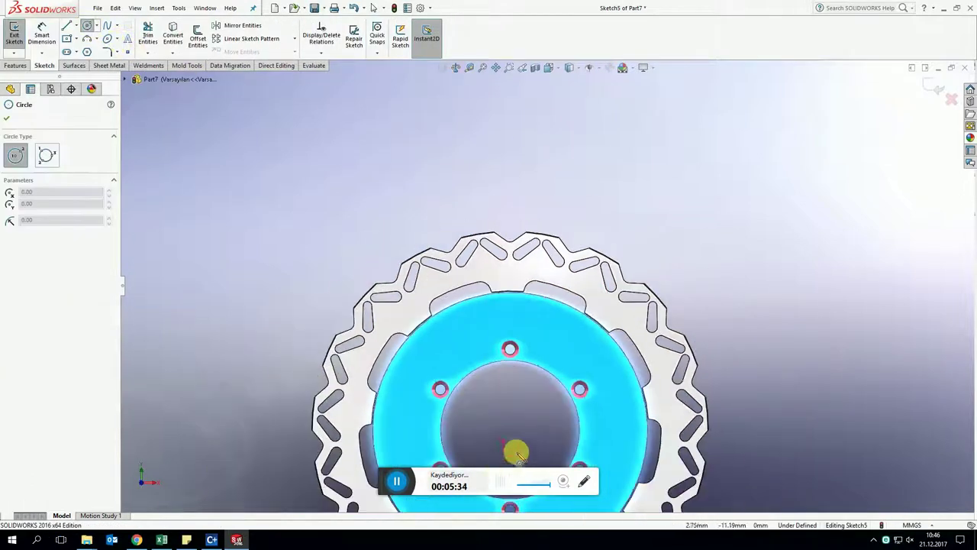
left_click(510, 428)
scroll(504, 328, "up", 5)
left_click(550, 284)
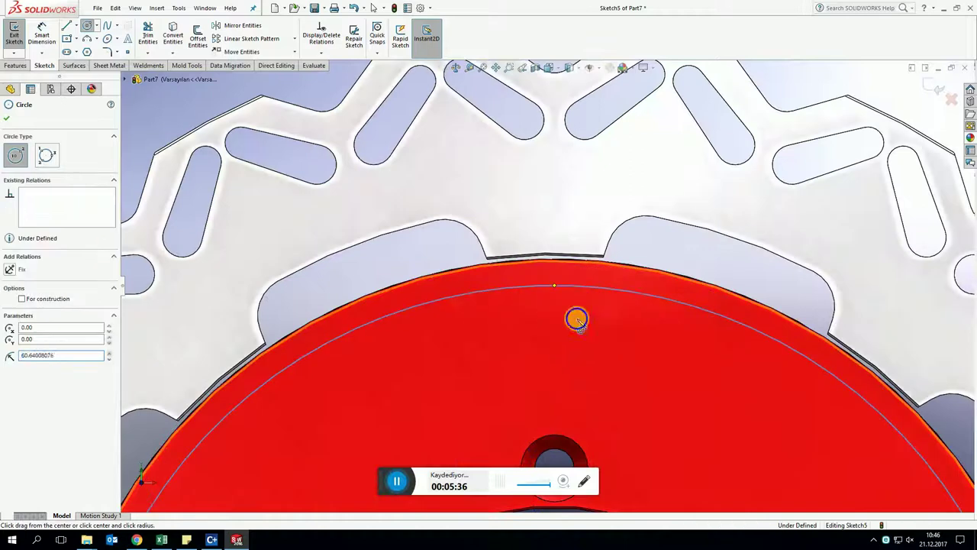
Dimension the circle to Ø128.5
key("d")
left_click(580, 291)
left_click(584, 330)
type("128")
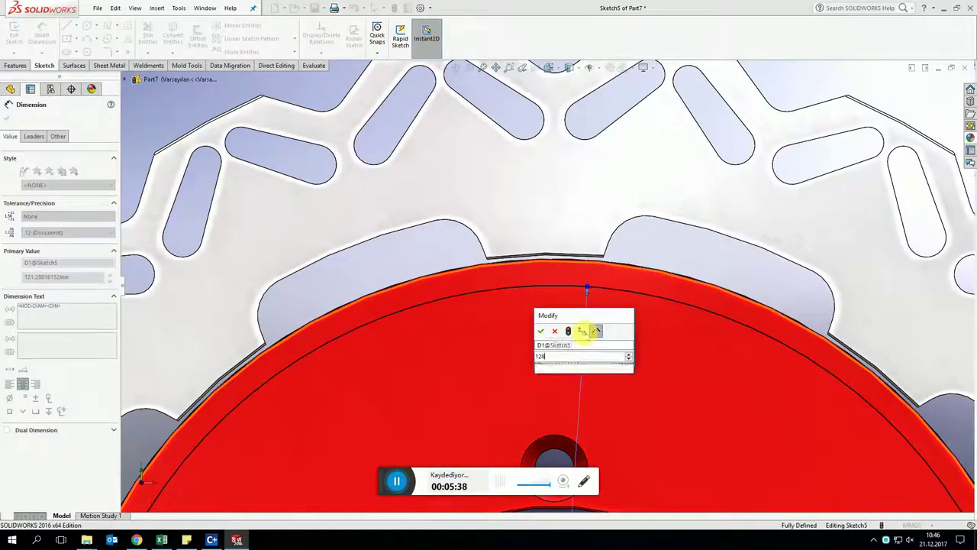
type(".5")
key("Return")
scroll(551, 255, "up", 3)
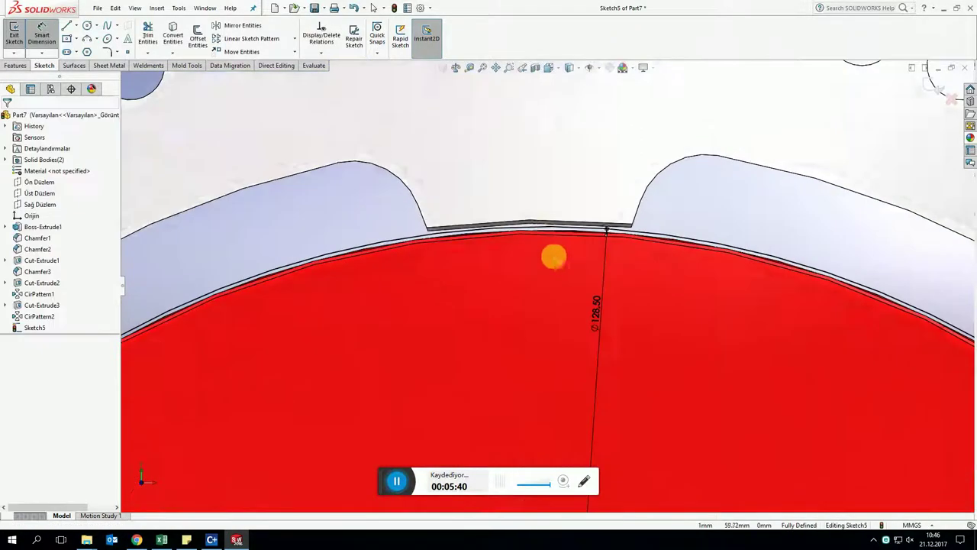
left_click(545, 226)
key("Escape")
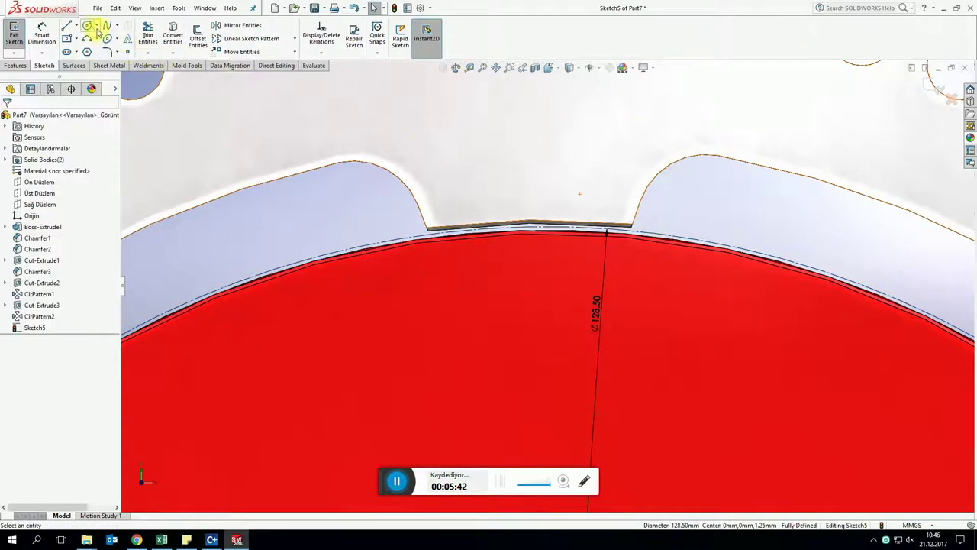
Add a small circle on the hub edge and a vertical construction line to the disc centre
left_click(89, 27)
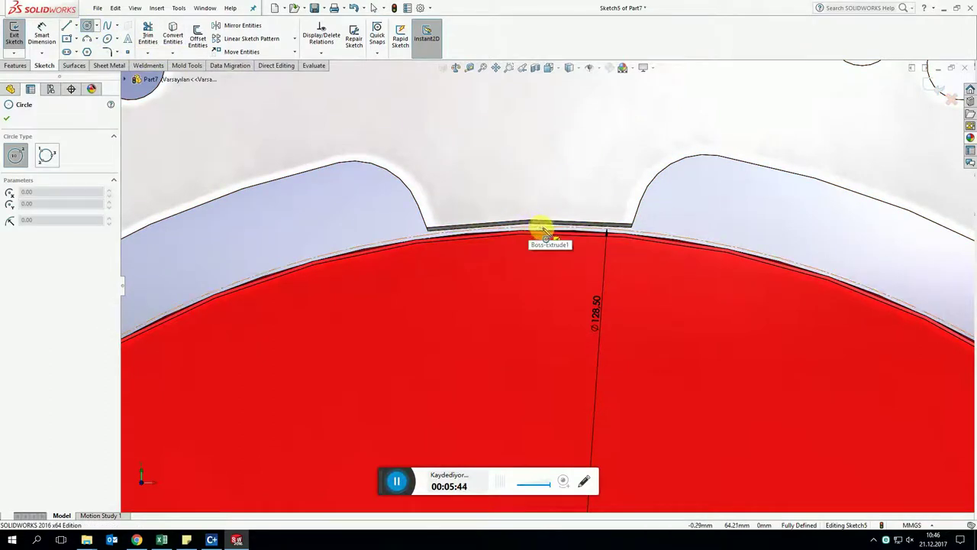
left_click(408, 236)
key("l")
scroll(552, 339, "up", 3)
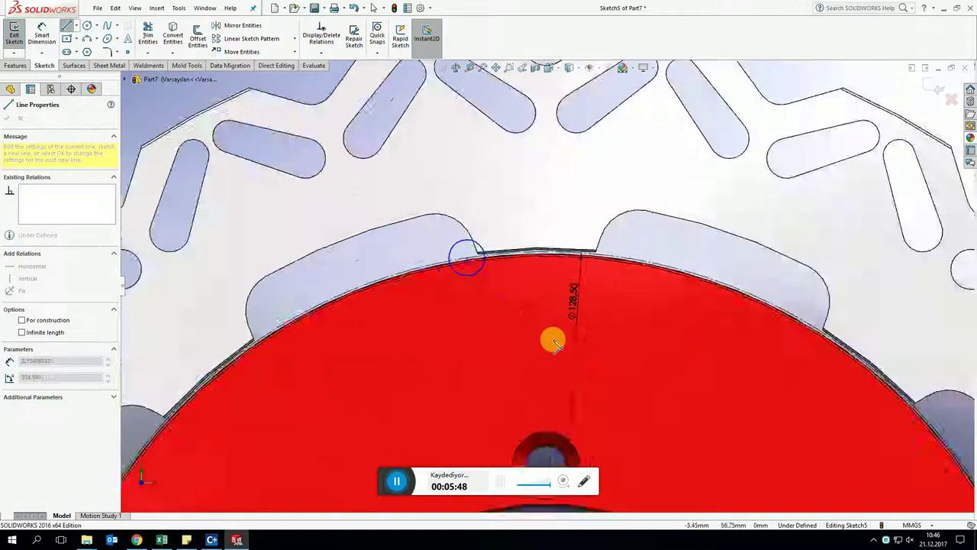
scroll(561, 357, "up", 2)
left_click(547, 397)
key("Escape")
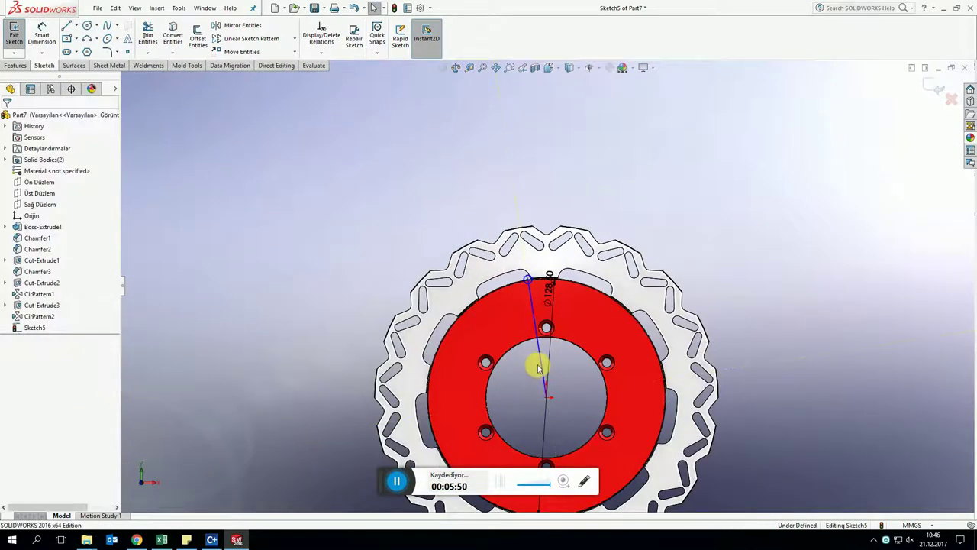
left_click(541, 361)
left_click(582, 335)
left_click(539, 347)
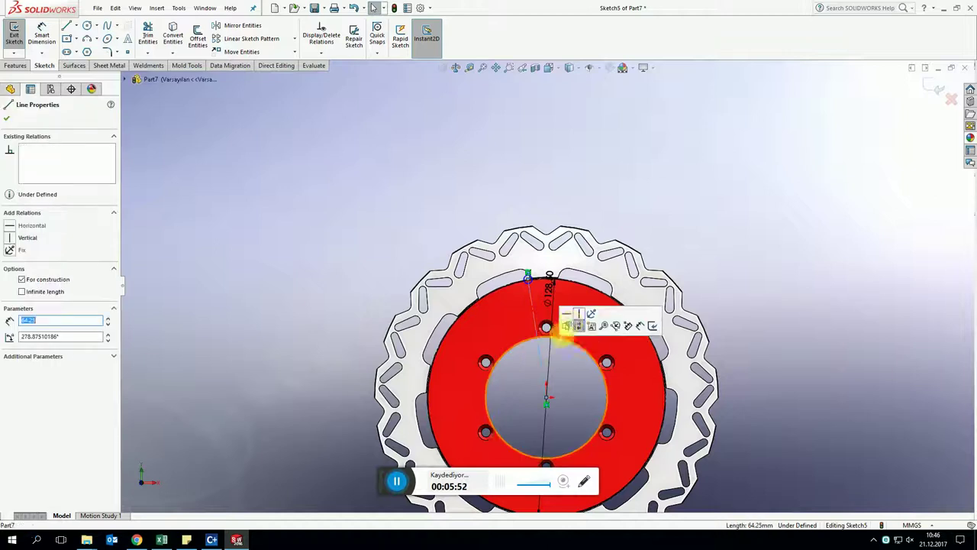
left_click(581, 321)
scroll(549, 294, "up", 3)
scroll(550, 294, "up", 3)
Dimension the small circle to Ø5 and exit the sketch
key("d")
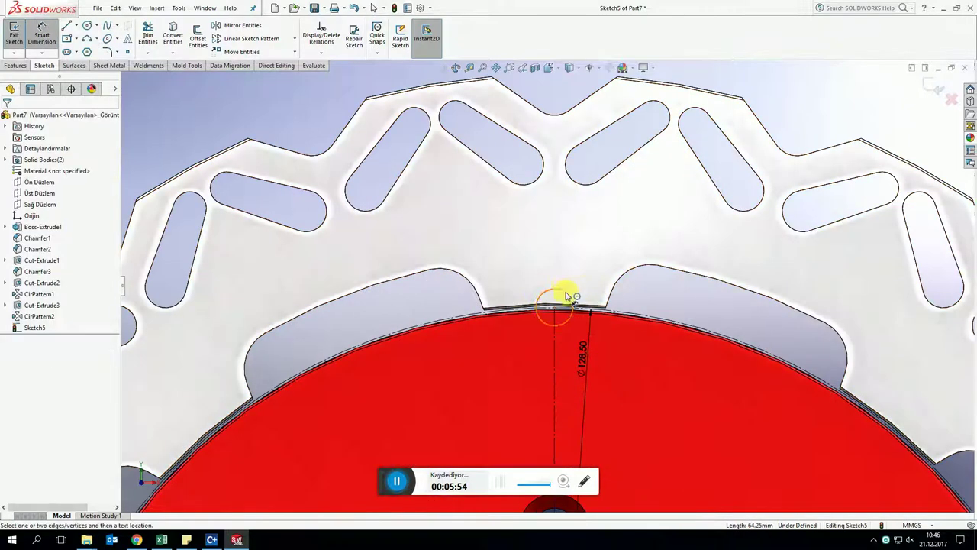
left_click(567, 293)
left_click(570, 262)
key("Return")
left_click(935, 86)
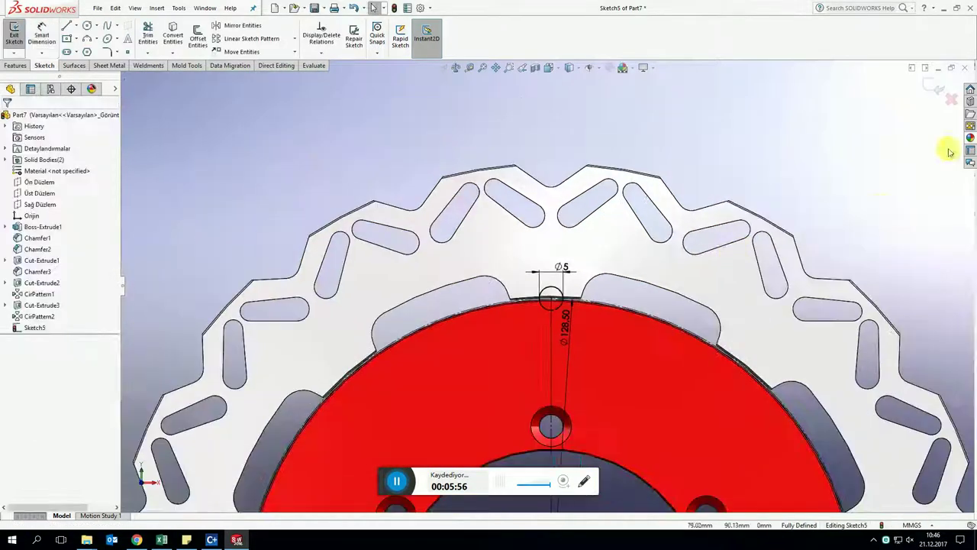
Apply the Extruded Cut to the new sketch at 2.50 mm Blind depth
left_click(154, 34)
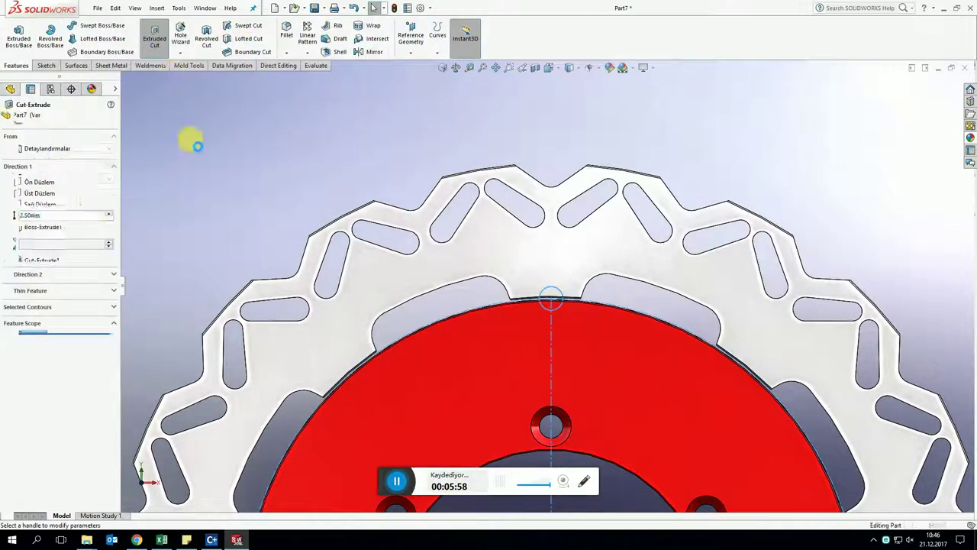
left_click(7, 117)
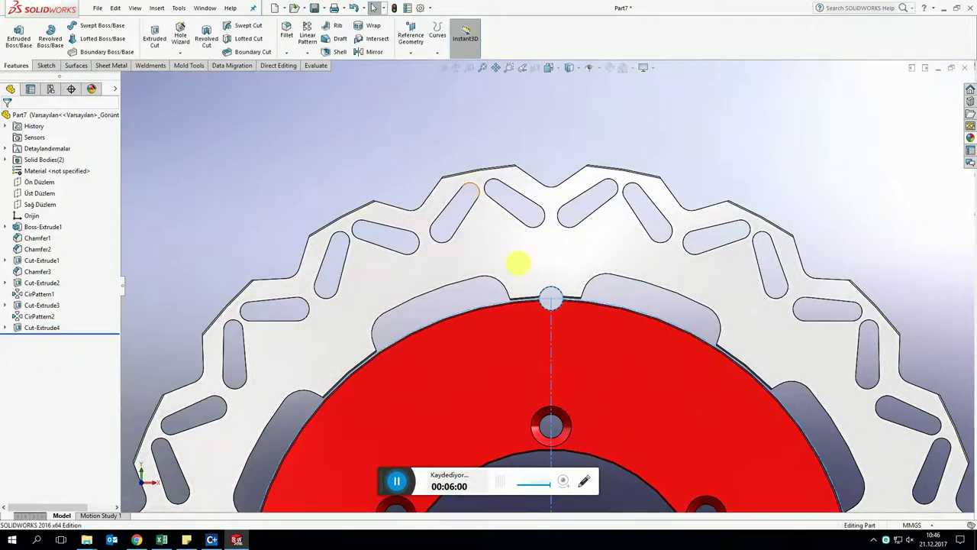
scroll(571, 305, "up", 2)
scroll(570, 305, "down", 3)
scroll(570, 305, "down", 2)
scroll(551, 301, "down", 1)
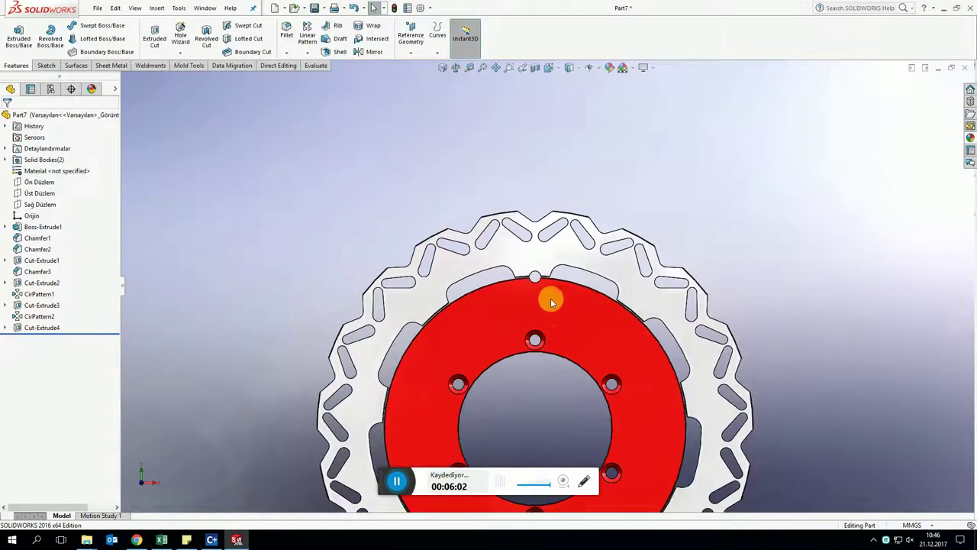
scroll(551, 301, "up", 1)
scroll(552, 306, "down", 1)
Reopen Sketch5 of Cut-Extrude4, check the Ø5 circle, and exit to rebuild
left_click(42, 327)
left_click(6, 328)
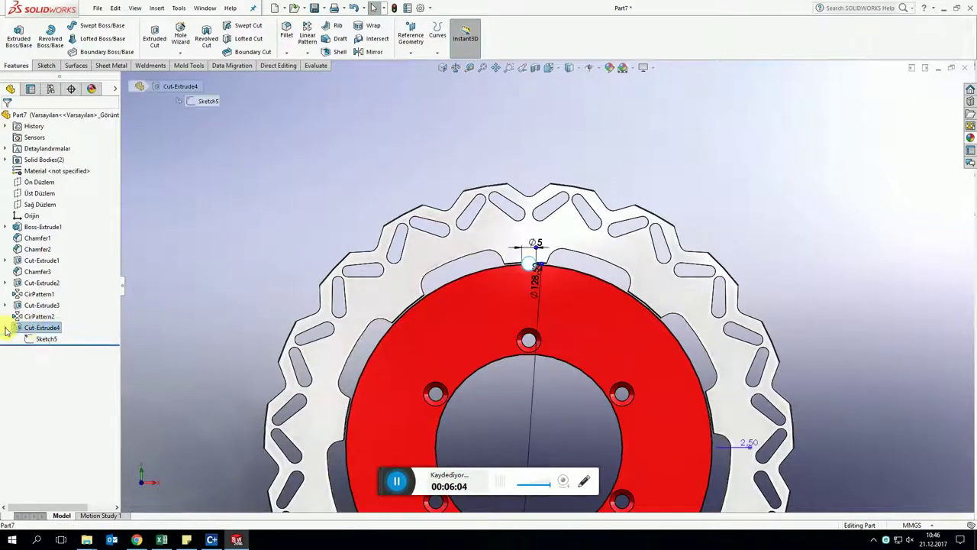
left_click(32, 338)
left_click(59, 316)
scroll(525, 282, "up", 2)
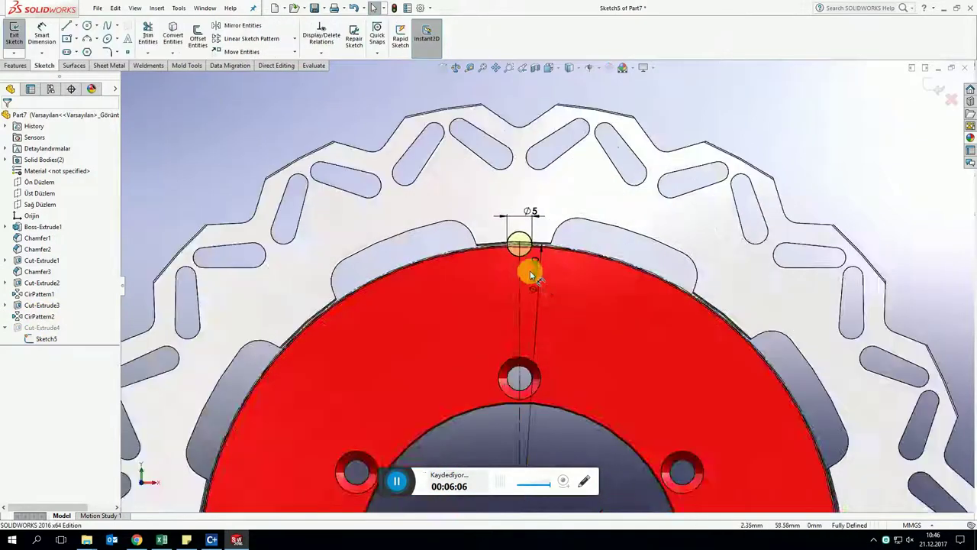
scroll(535, 251, "up", 3)
left_click(541, 239)
scroll(551, 244, "down", 4)
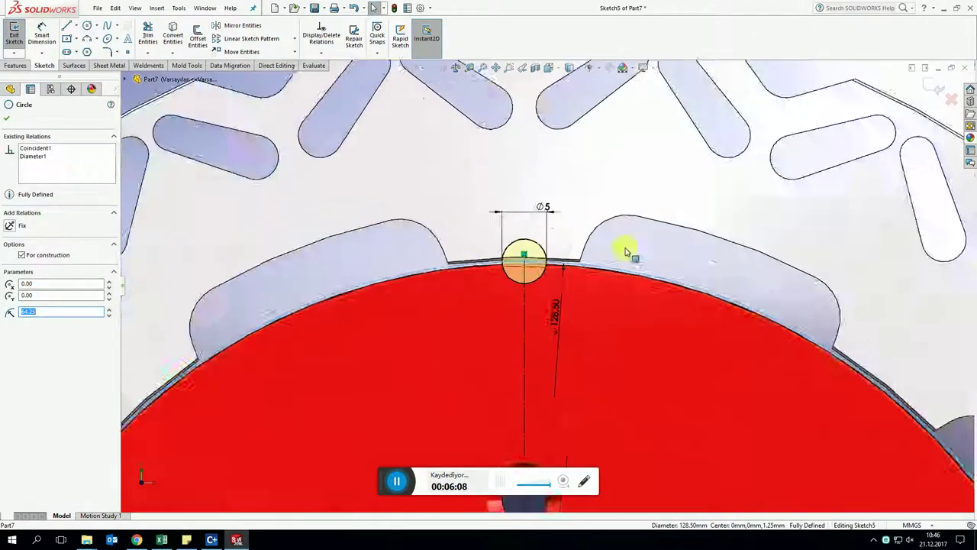
left_click(929, 88)
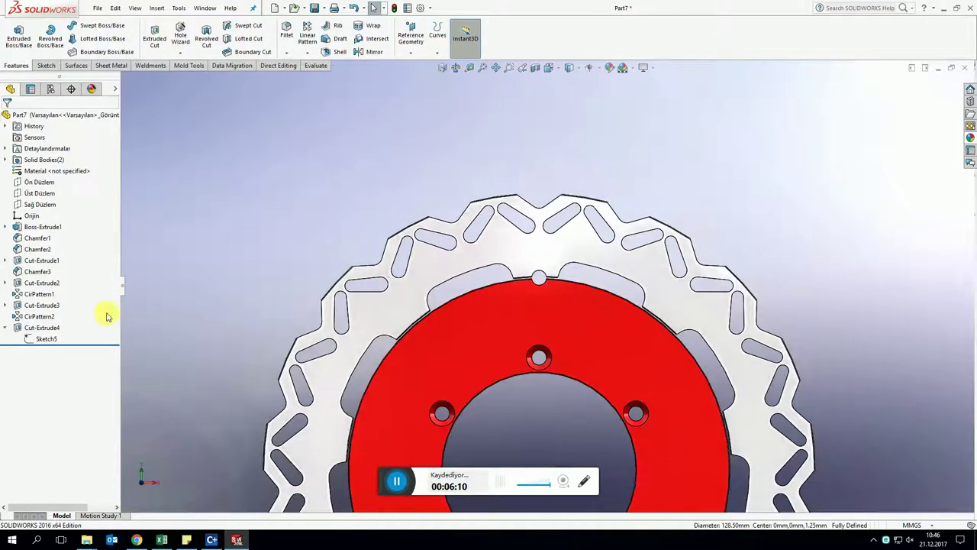
Open Sketch4 of the Cut-Extrude3 window feature for editing
left_click(41, 305)
left_click(5, 305)
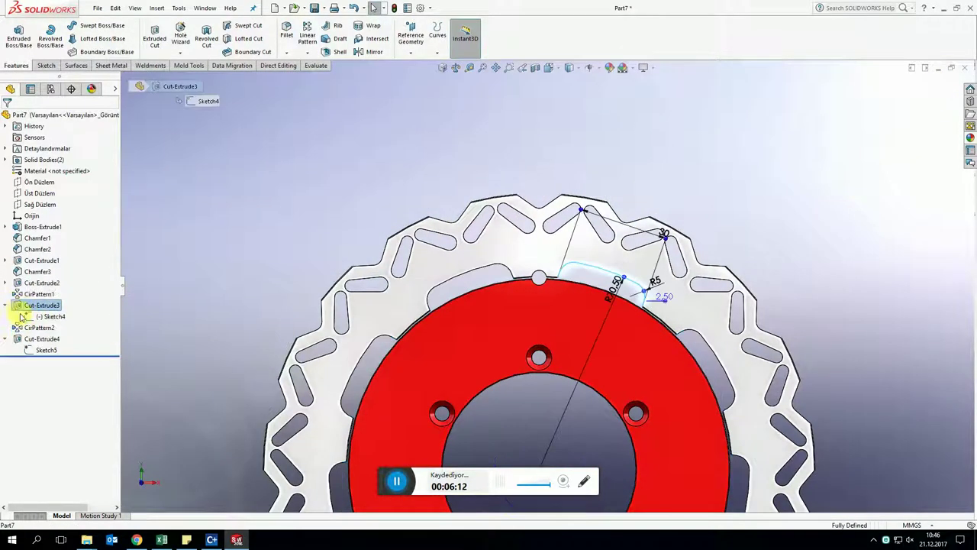
left_click(44, 316)
left_click(56, 296)
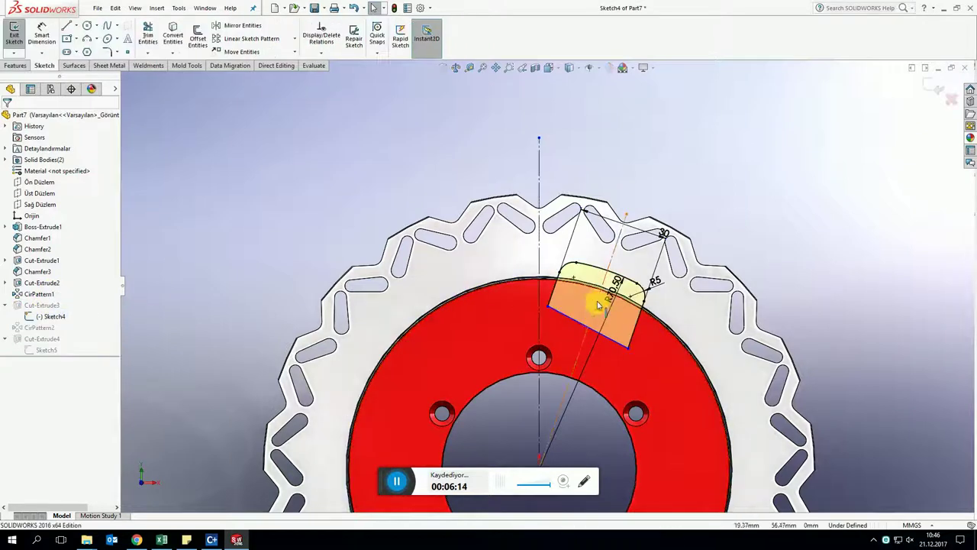
Select the window's Line2, Line3 and Line4, then exit Sketch4 and rebuild
left_click(560, 294)
left_click(552, 294, "ctrl")
left_click(638, 323, "ctrl")
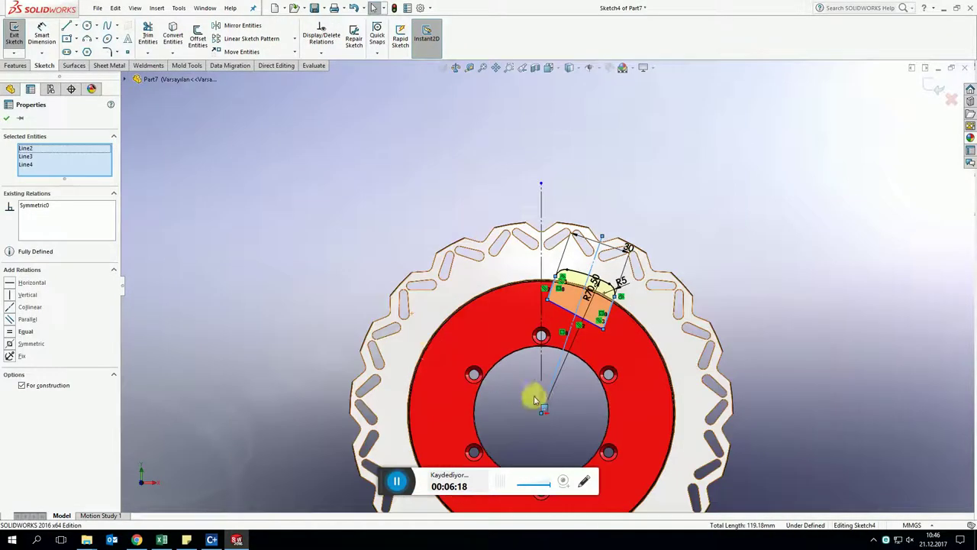
scroll(467, 373, "down", 2)
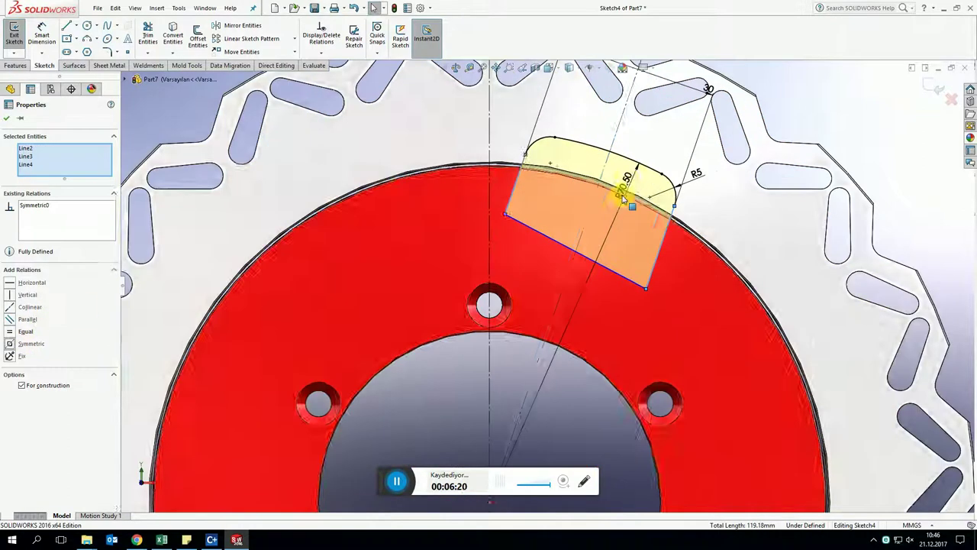
scroll(534, 229, "down", 2)
left_click(516, 201)
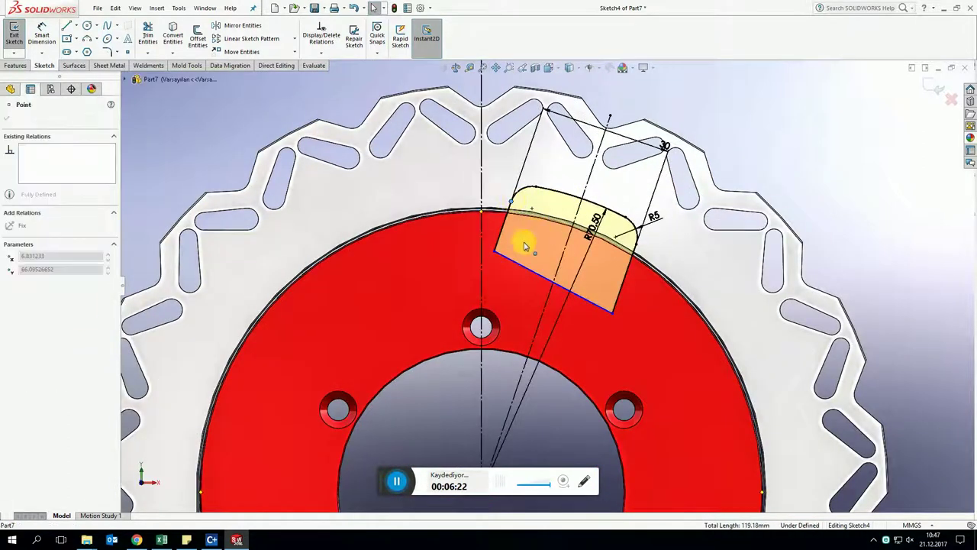
scroll(568, 257, "up", 2)
scroll(576, 257, "down", 2)
scroll(580, 256, "down", 1)
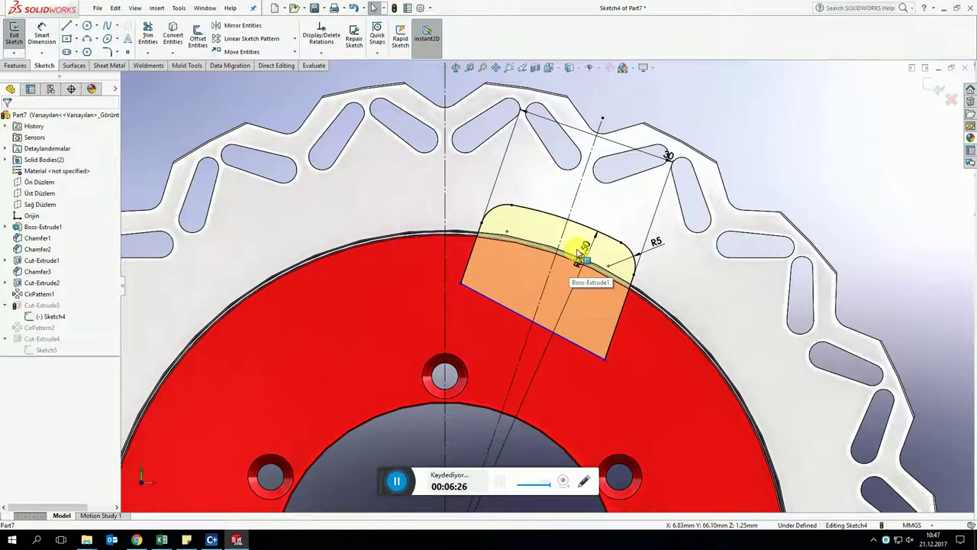
scroll(580, 256, "up", 1)
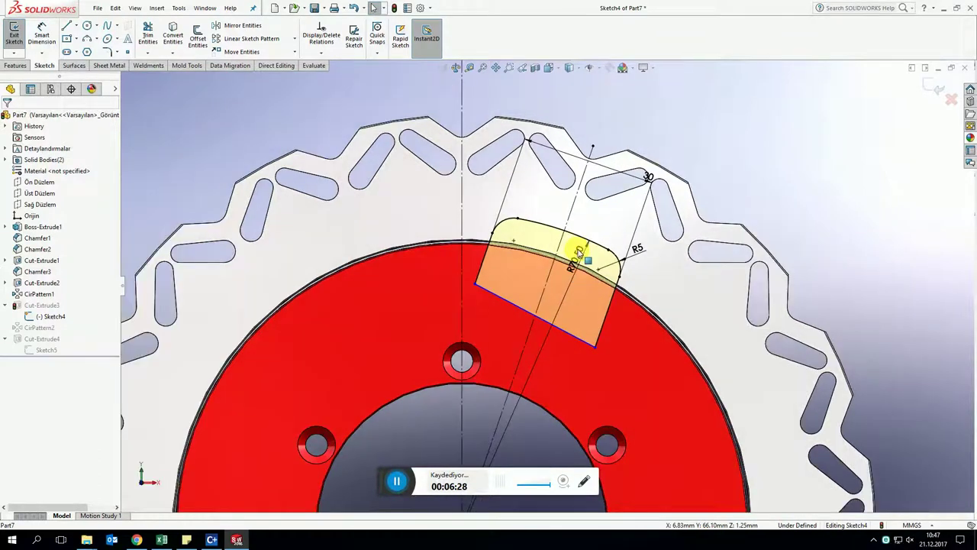
left_click(926, 87)
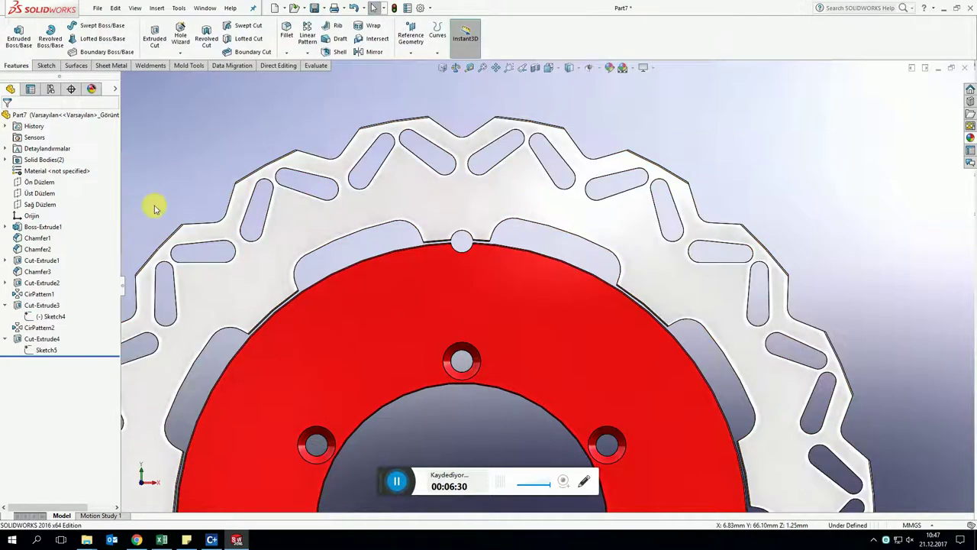
Replace CirPattern2's Edge<1> axis with Edge<2>, keeping nine instances over 360°
left_click(40, 328)
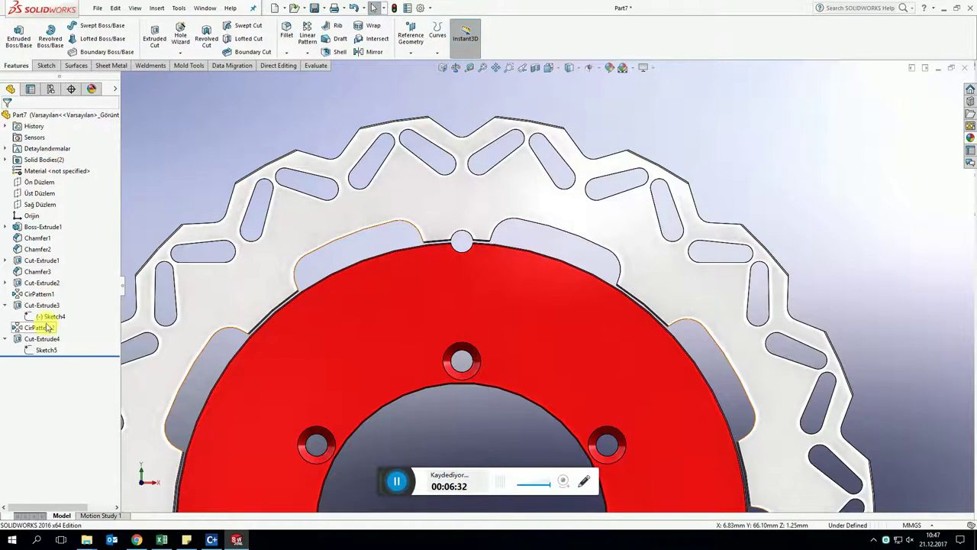
left_click(54, 298)
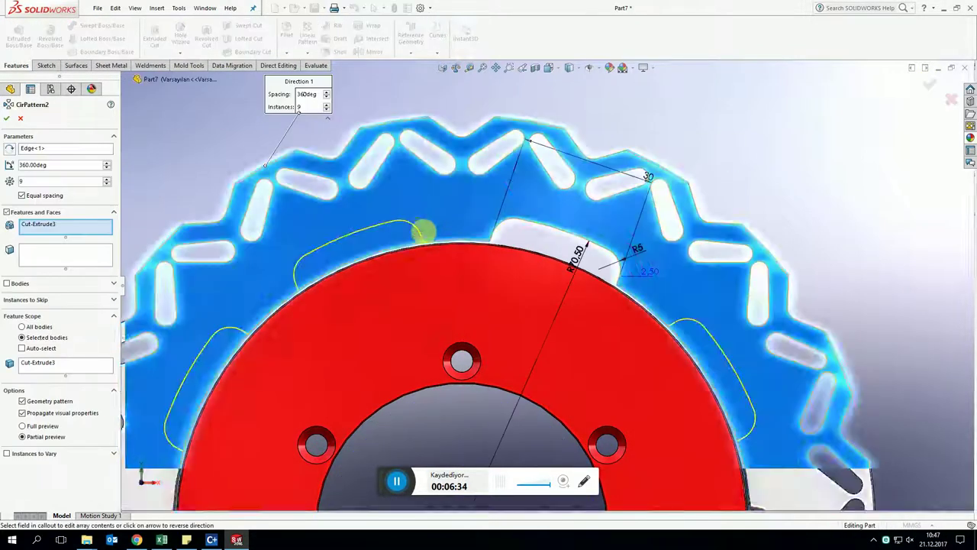
middle_click_drag(421, 229, 207, 229)
right_click(46, 148)
left_click(73, 150)
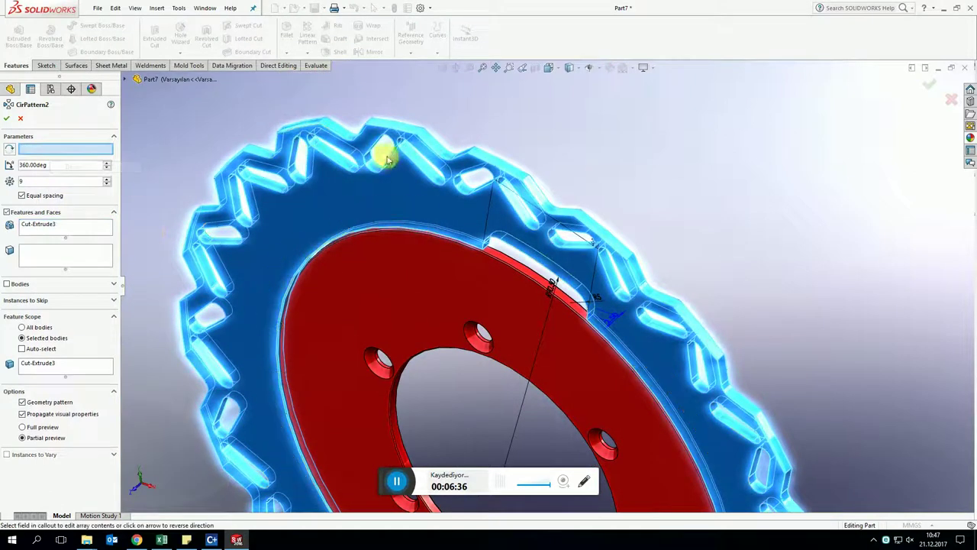
left_click(392, 130)
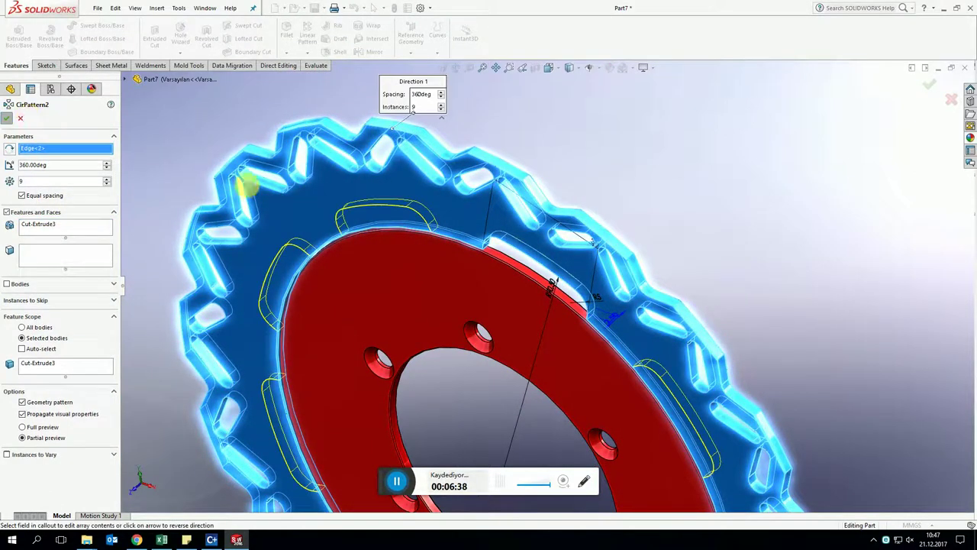
key("Return")
Turn the view normal to the hub's front face
middle_click_drag(458, 290, 486, 224)
scroll(546, 229, "up", 2)
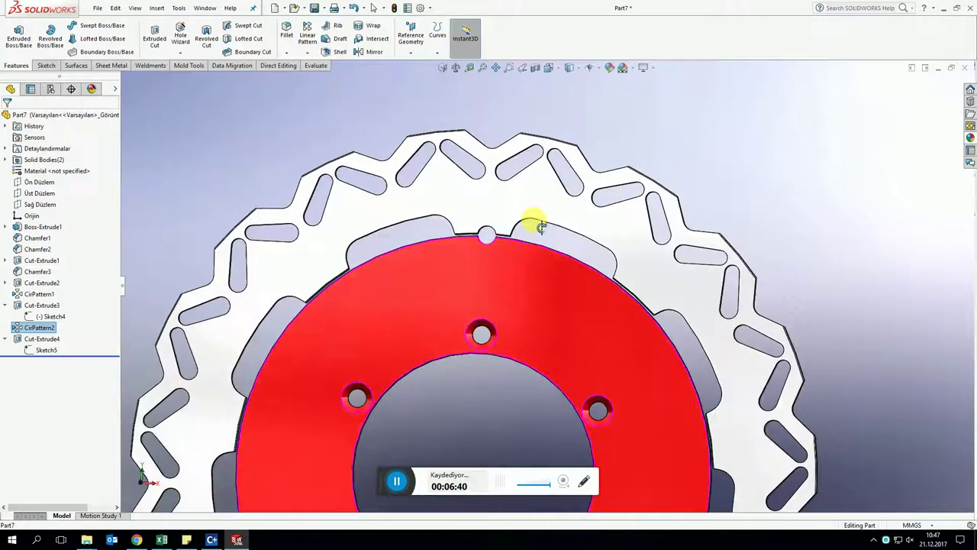
scroll(530, 220, "up", 2)
scroll(536, 261, "up", 1)
left_click(543, 283)
left_click(608, 259)
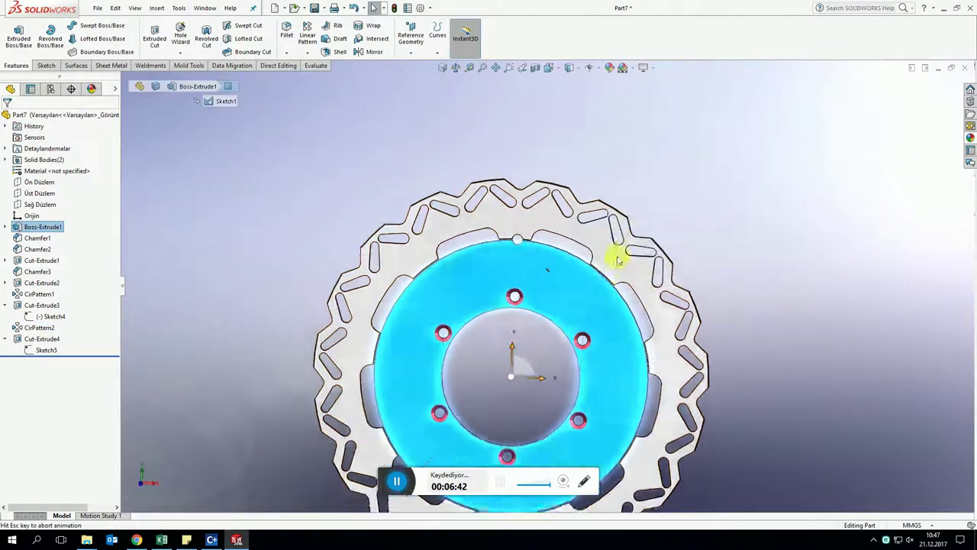
left_click(840, 303)
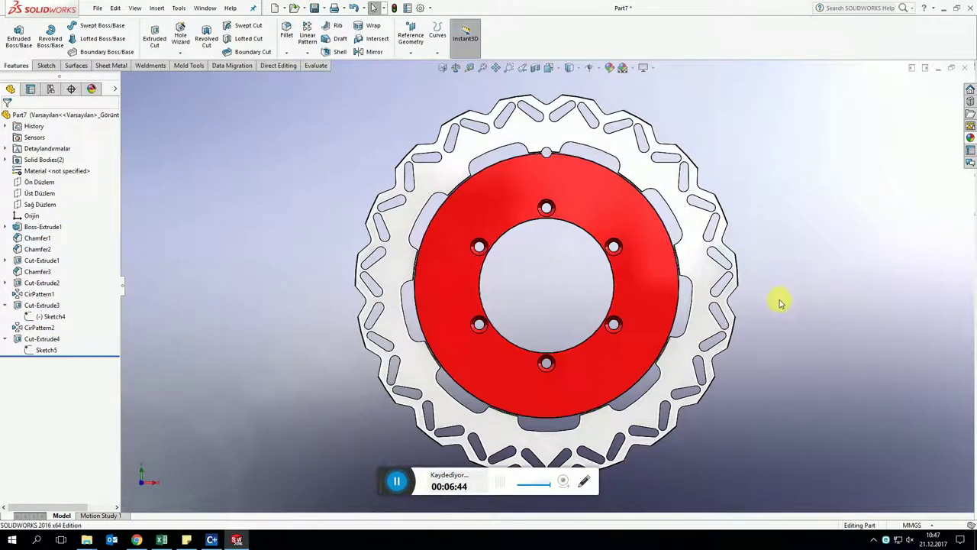
Open Sketch4 and adjust the slanted centerline's end point
scroll(574, 200, "down", 3)
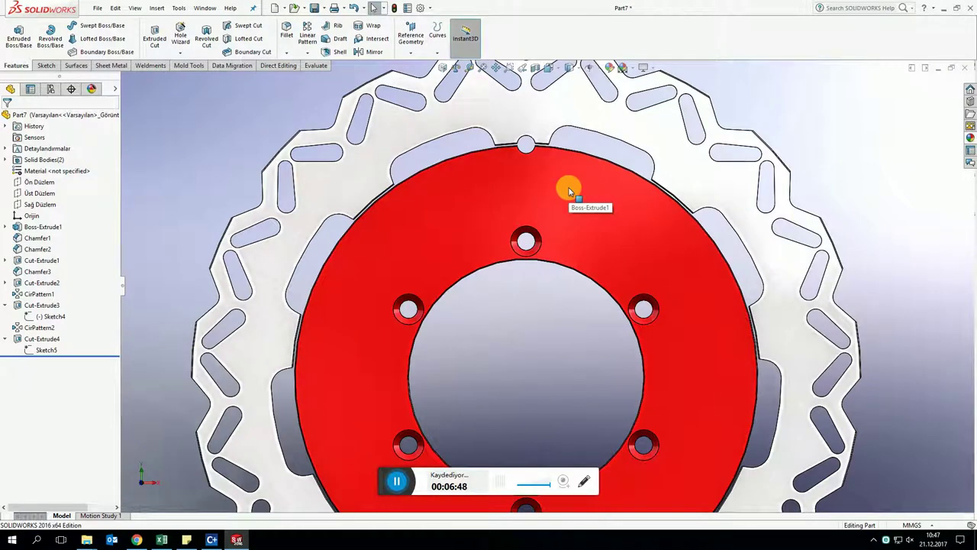
scroll(531, 197, "up", 2)
left_click(54, 316)
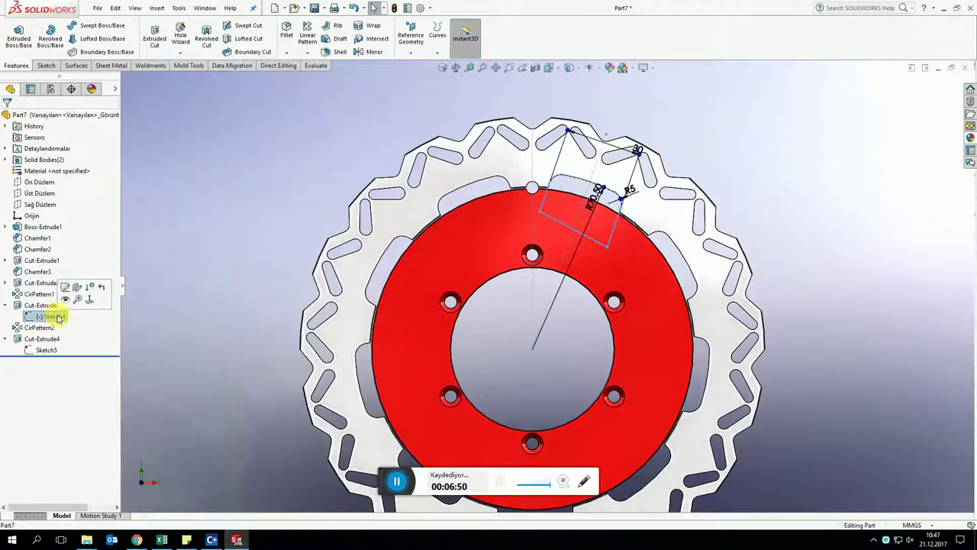
left_click(67, 287)
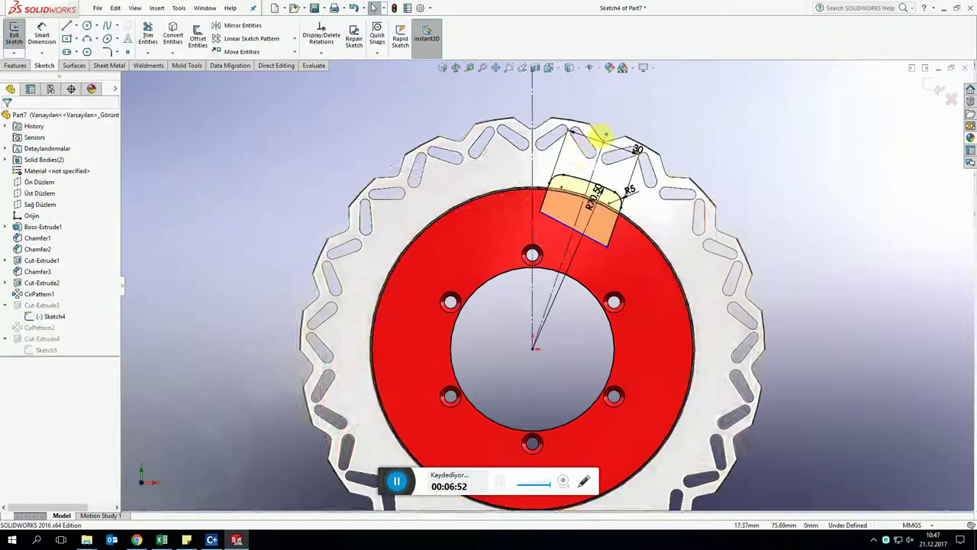
scroll(600, 135, "down", 3)
left_click(593, 166)
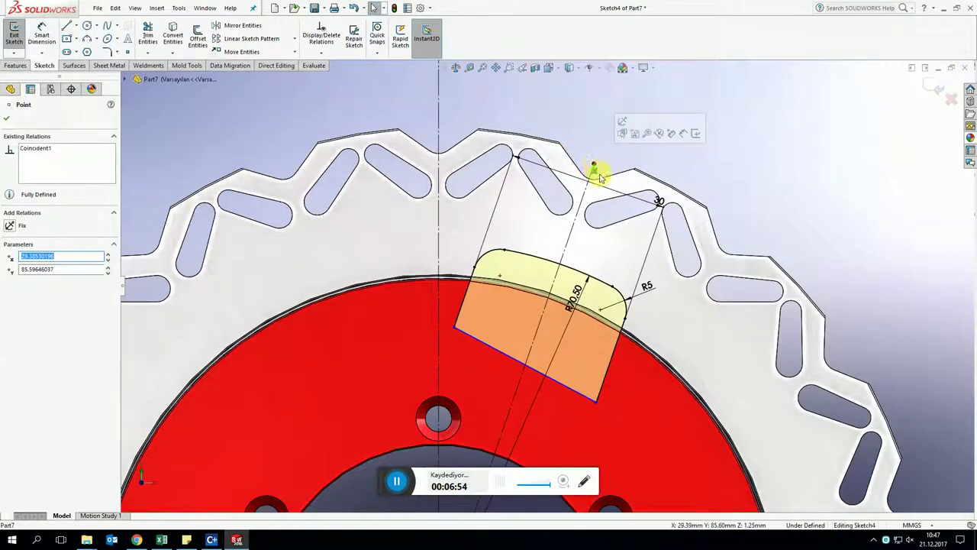
left_click_drag(600, 178, 595, 171)
left_click(639, 128)
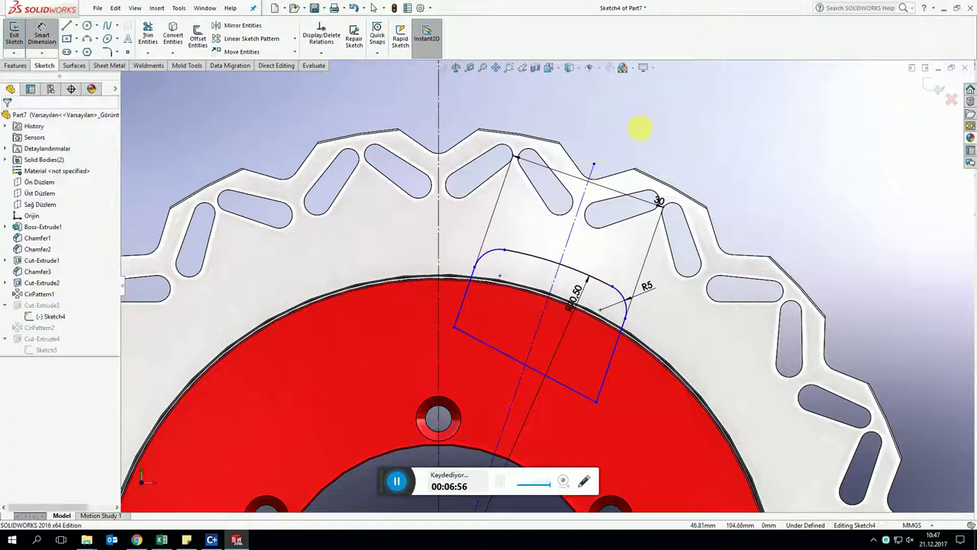
Dimension the vertical-to-slanted centerline angle as 360/18 (20°) and exit the sketch
left_click(439, 227)
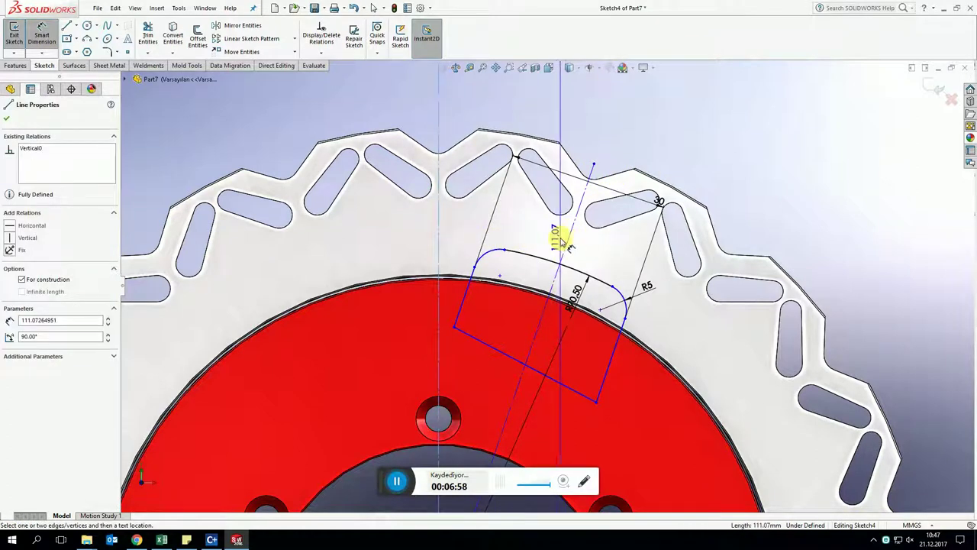
left_click(566, 235)
left_click(534, 240)
type("3")
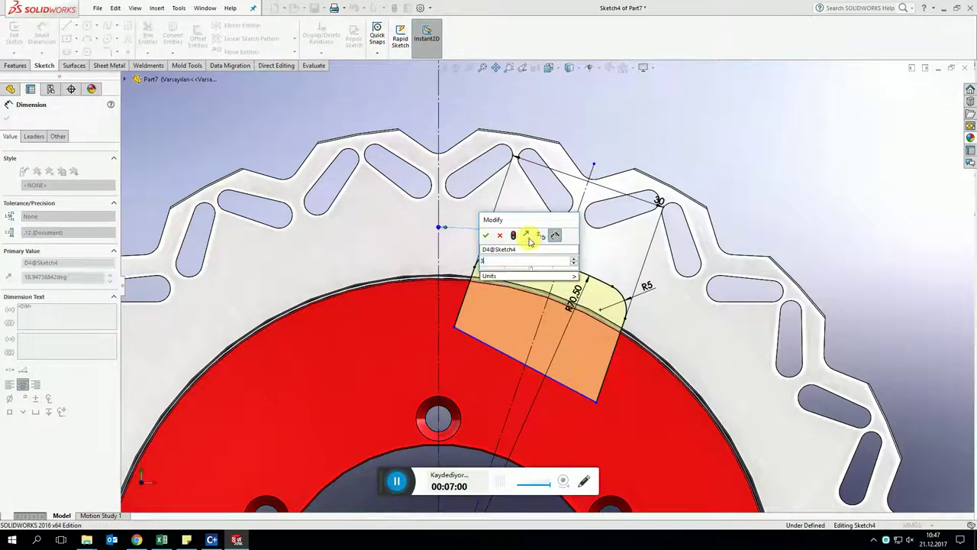
type("60")
type("/18")
key("Return")
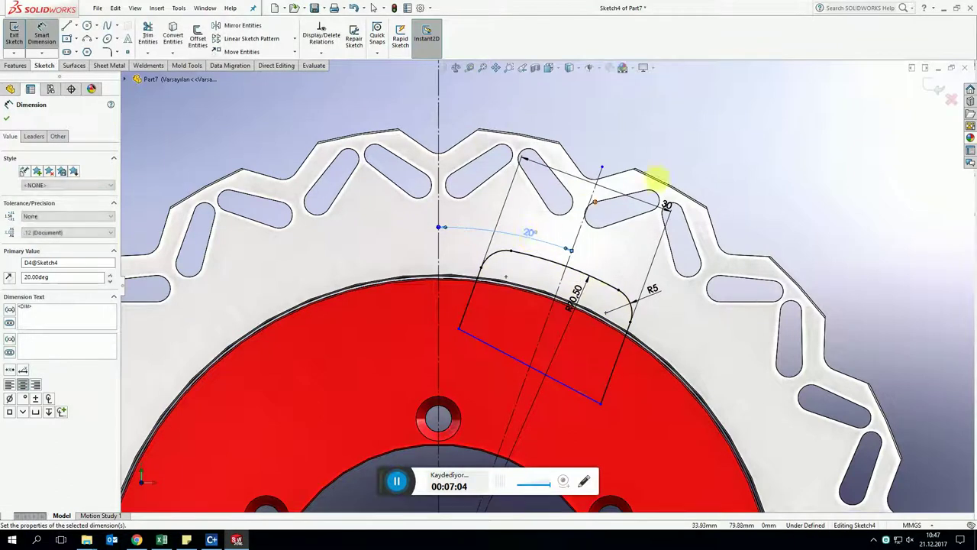
left_click(932, 89)
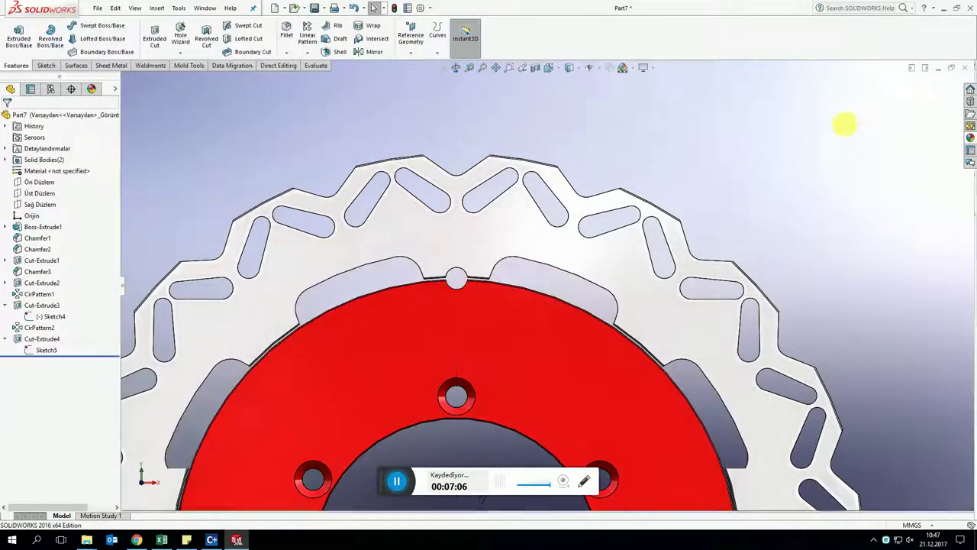
Sketch the round notch outline on the rim's front face
left_click(44, 352)
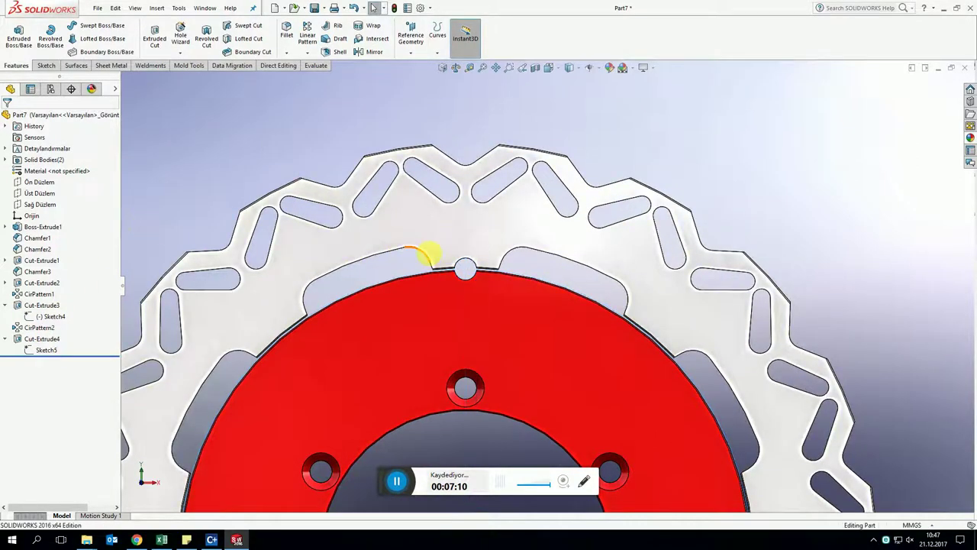
scroll(430, 255, "down", 3)
left_click(521, 237)
left_click(539, 216)
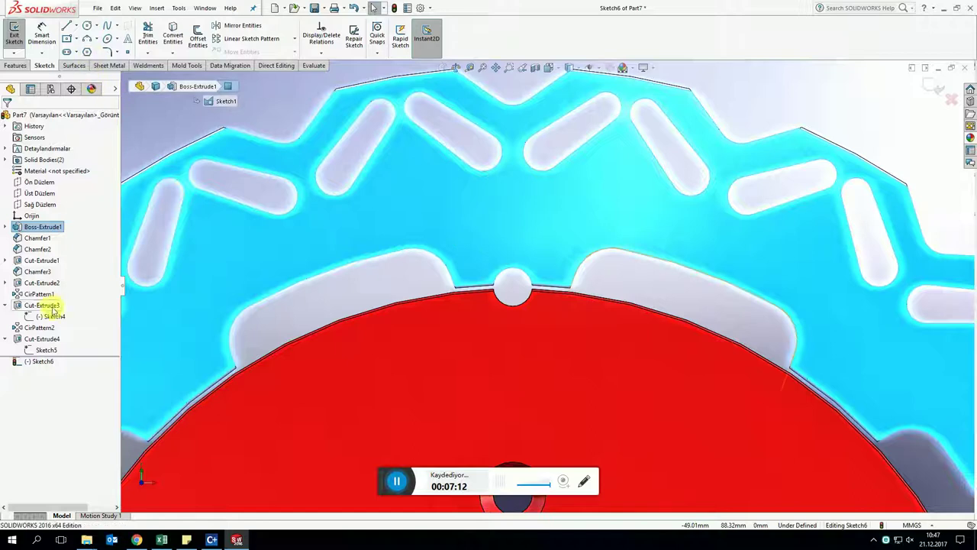
left_click(45, 349)
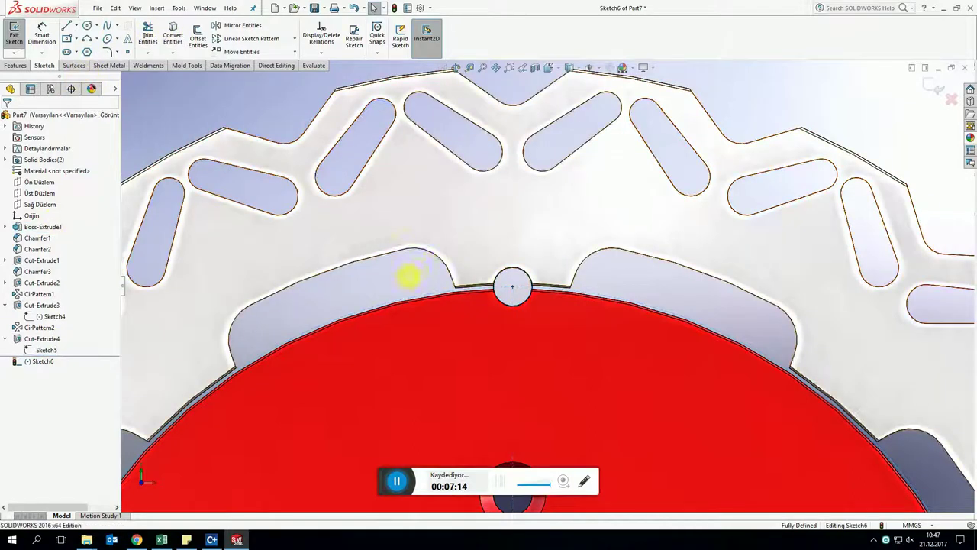
left_click(935, 88)
Extrude the notch circle 2.50 mm Blind into a pin plug, then sketch on its face
left_click(21, 34)
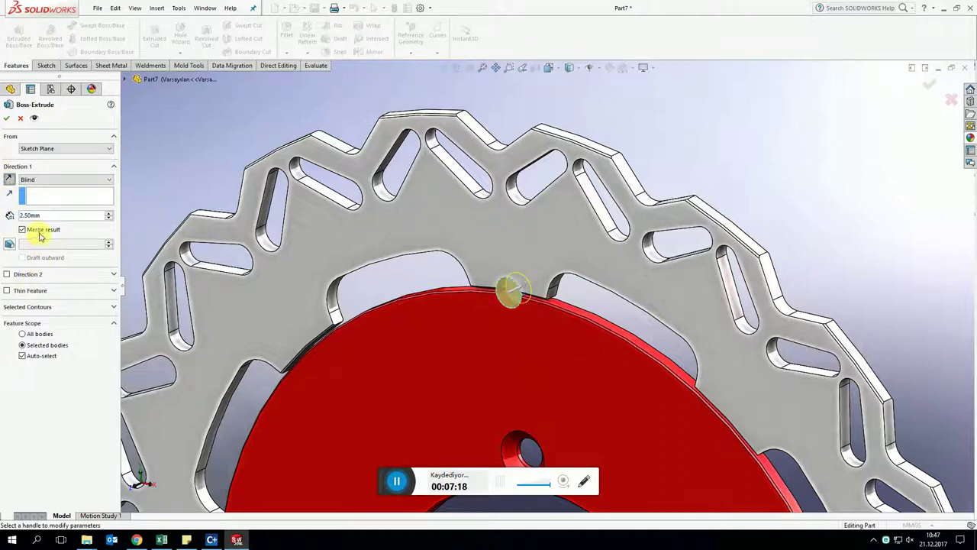
key("Return")
scroll(511, 290, "down", 3)
left_click(511, 292)
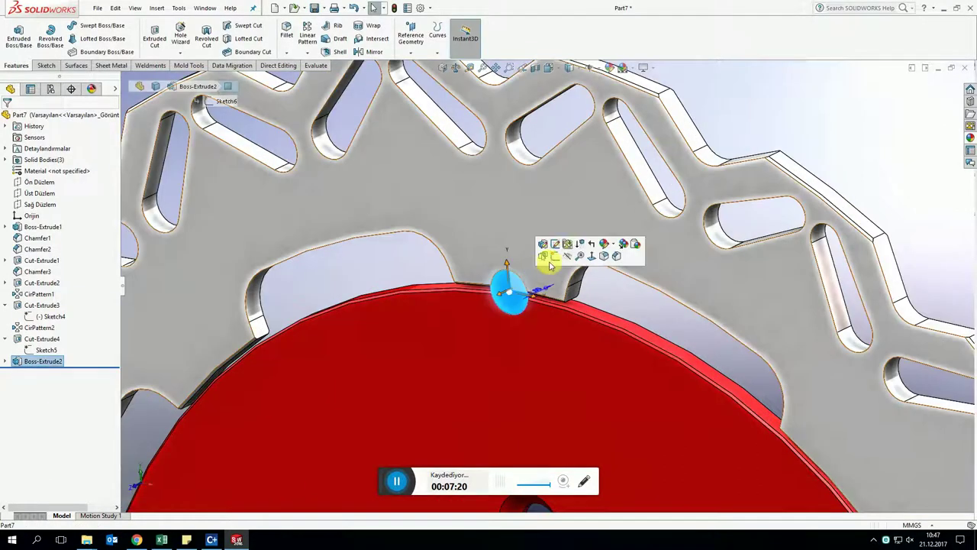
left_click(544, 258)
Draw a circle on the pin face and dimension it Ø12
left_click(87, 25)
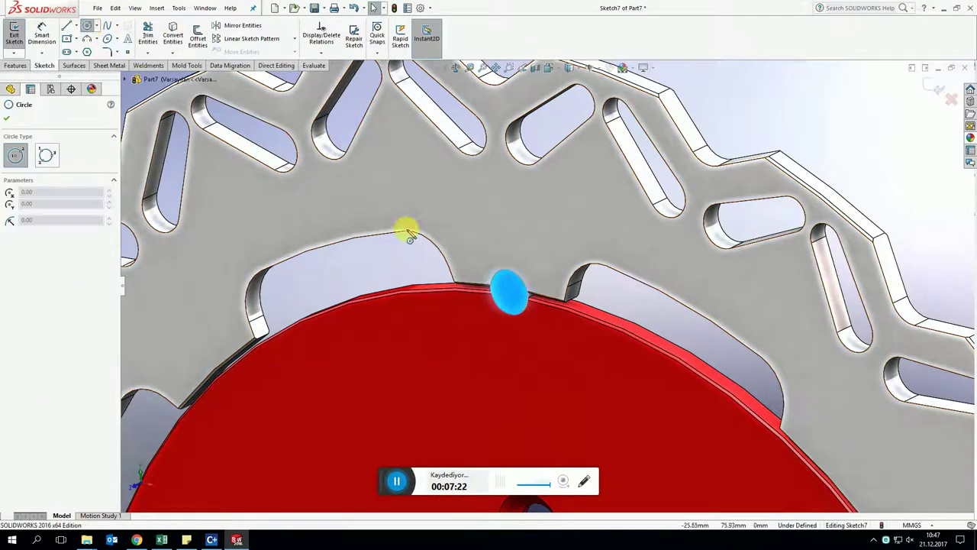
left_click(512, 300)
left_click(506, 328)
right_click_drag(506, 329, 514, 247)
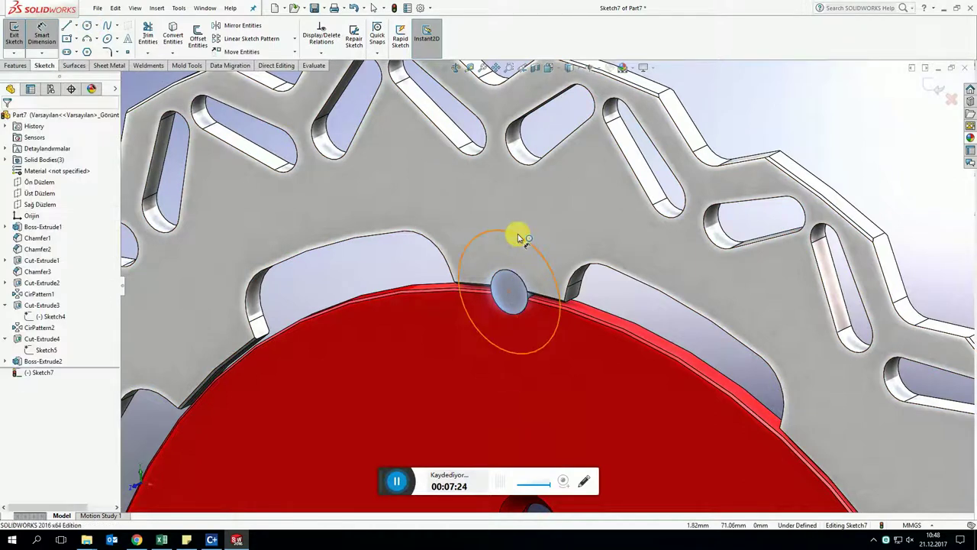
left_click(513, 237)
left_click(497, 252)
type("12")
key("Return")
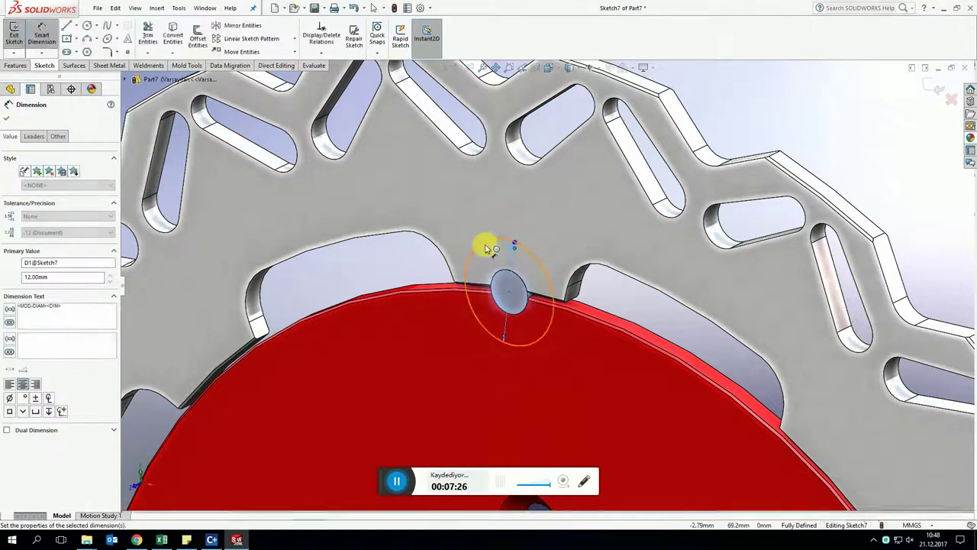
Extrude the Ø12 circle 2.00 mm, merging it only into the pin body
left_click(15, 64)
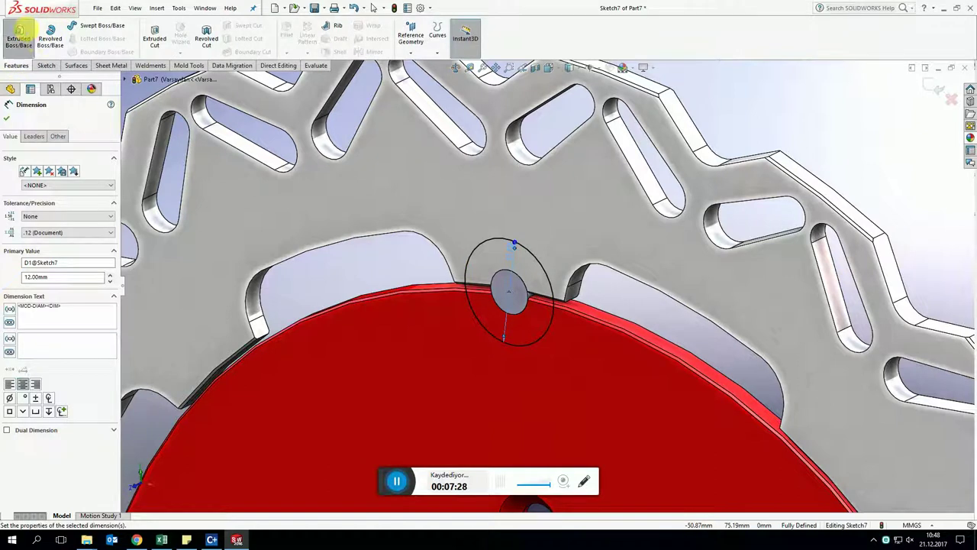
left_click(20, 34)
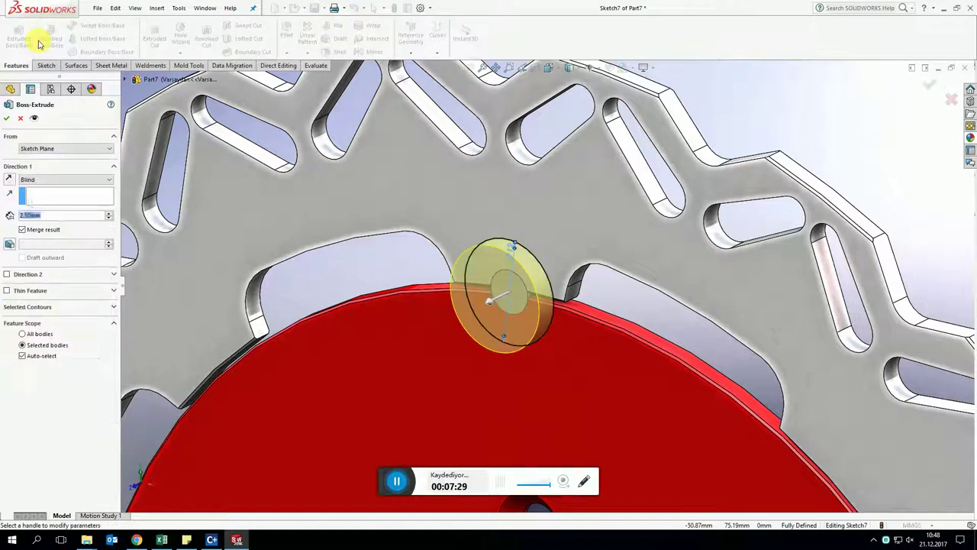
left_click(23, 355)
left_click(388, 277)
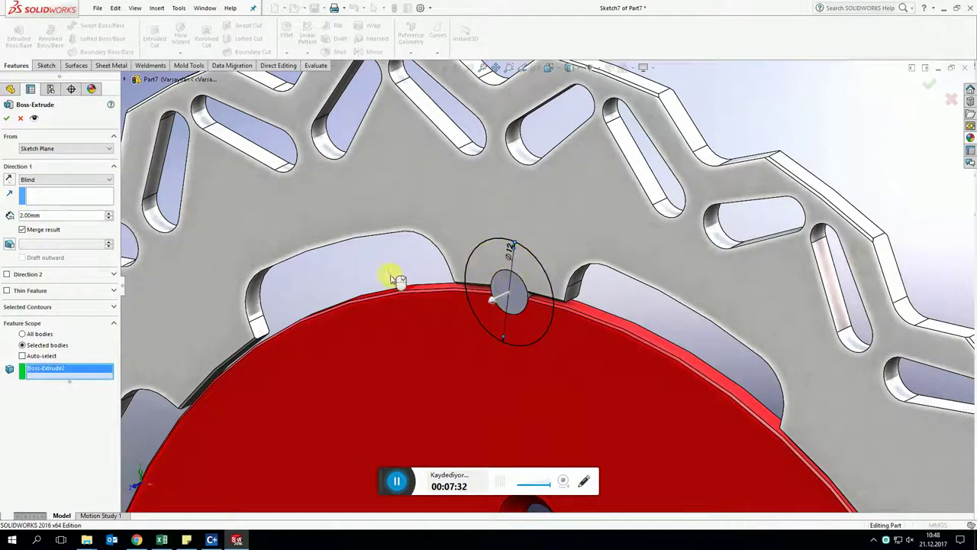
key("Return")
left_click(38, 182)
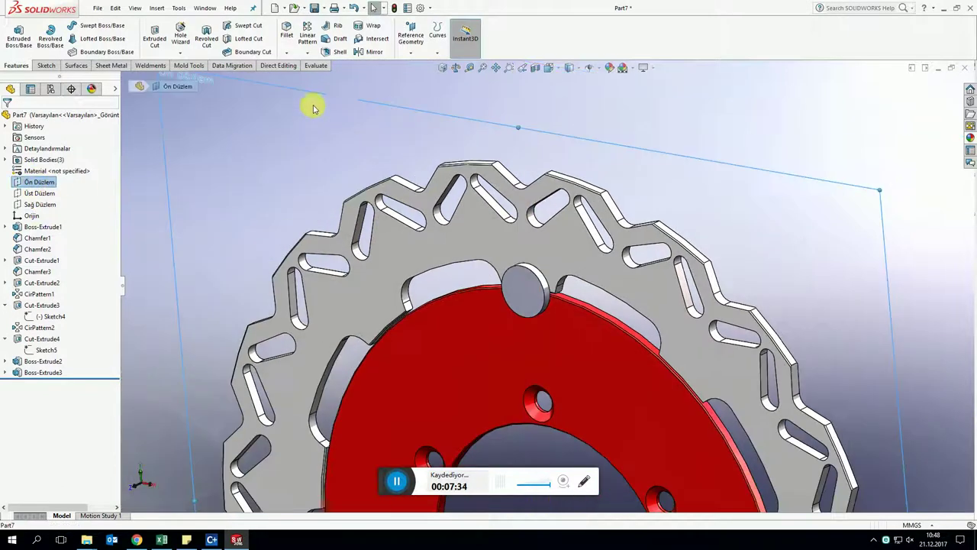
Mirror Boss-Extrude3 about the Ön Düzlem plane
left_click(361, 53)
left_click(46, 242)
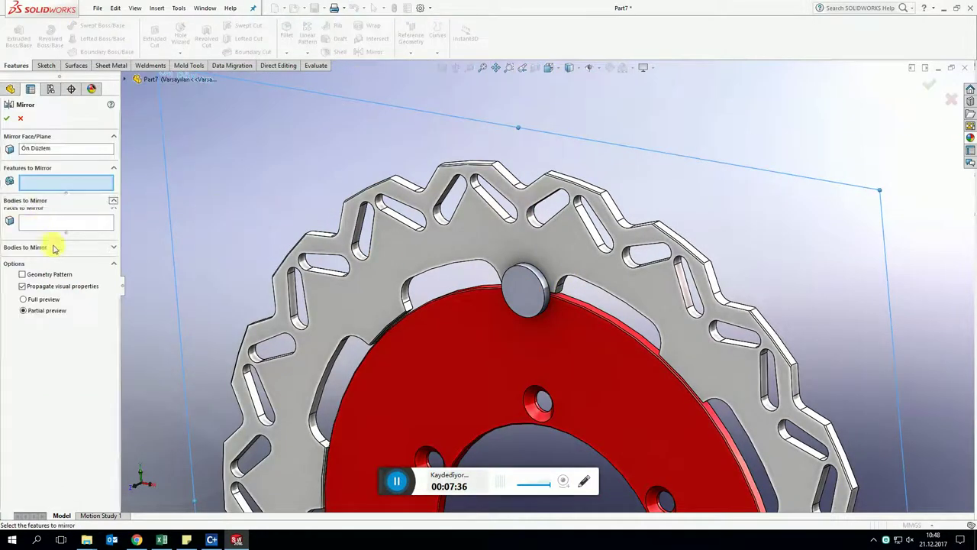
left_click(38, 167)
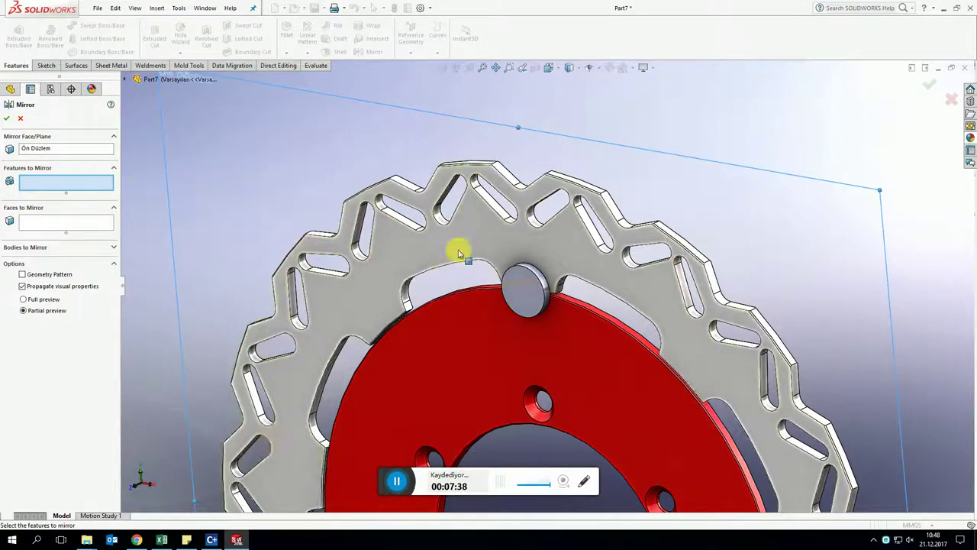
left_click(538, 297)
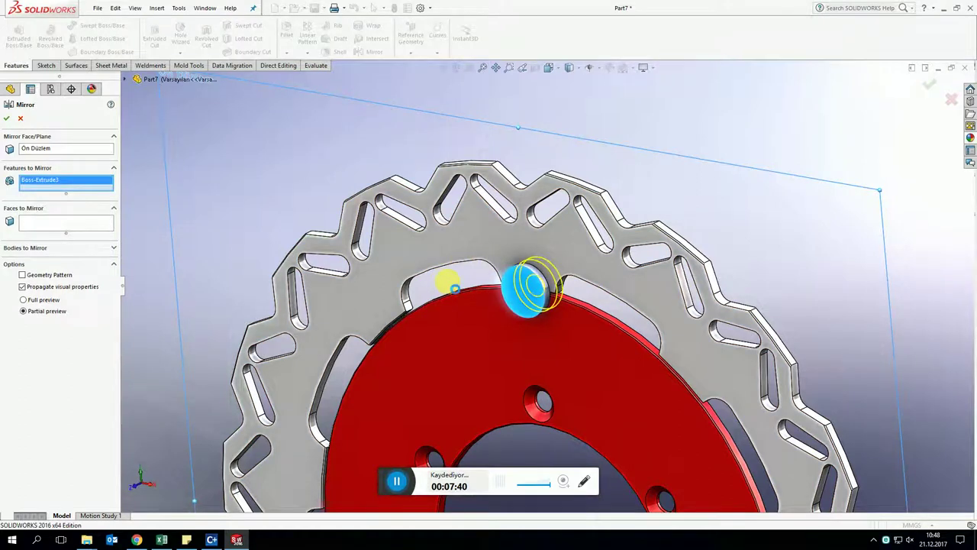
key("Return")
Chamfer both Ø12 boss edges 1.25 mm at 45°
scroll(463, 279, "down", 3)
left_click(286, 53)
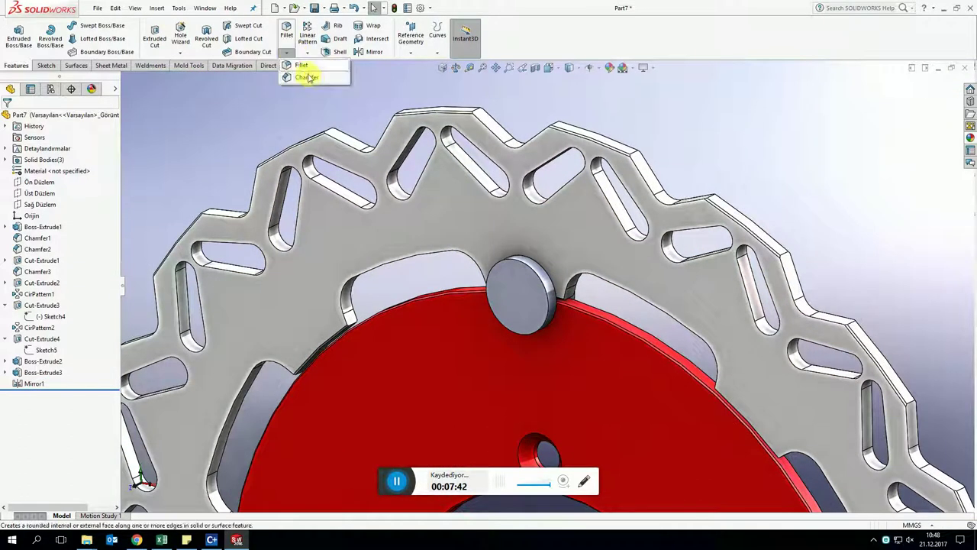
left_click(307, 77)
left_click(525, 266)
middle_click_drag(525, 268, 580, 275)
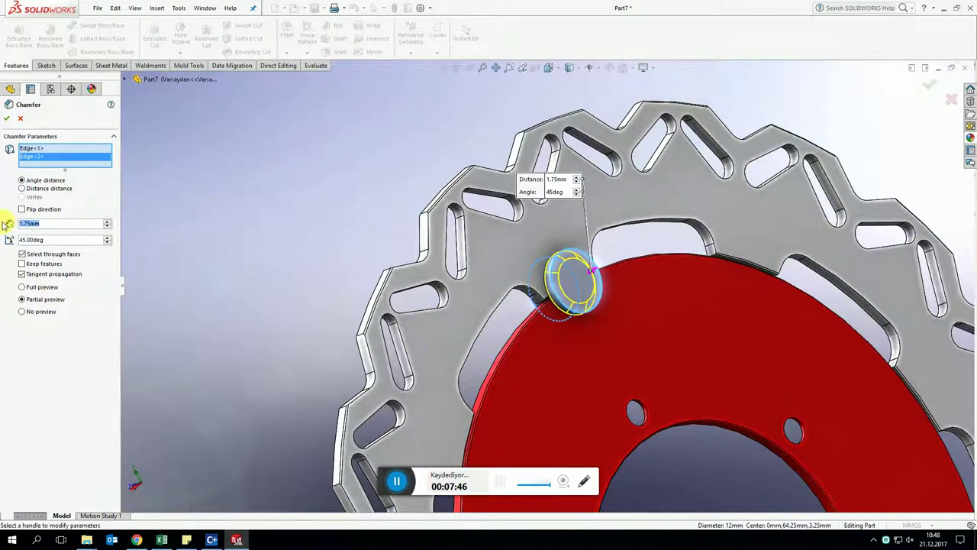
middle_click_drag(126, 229, 142, 236)
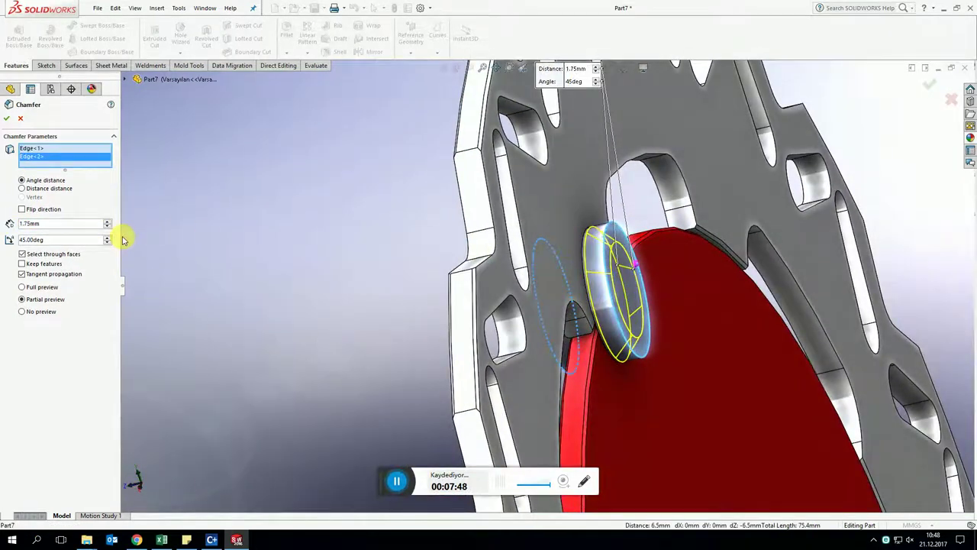
type("1.5")
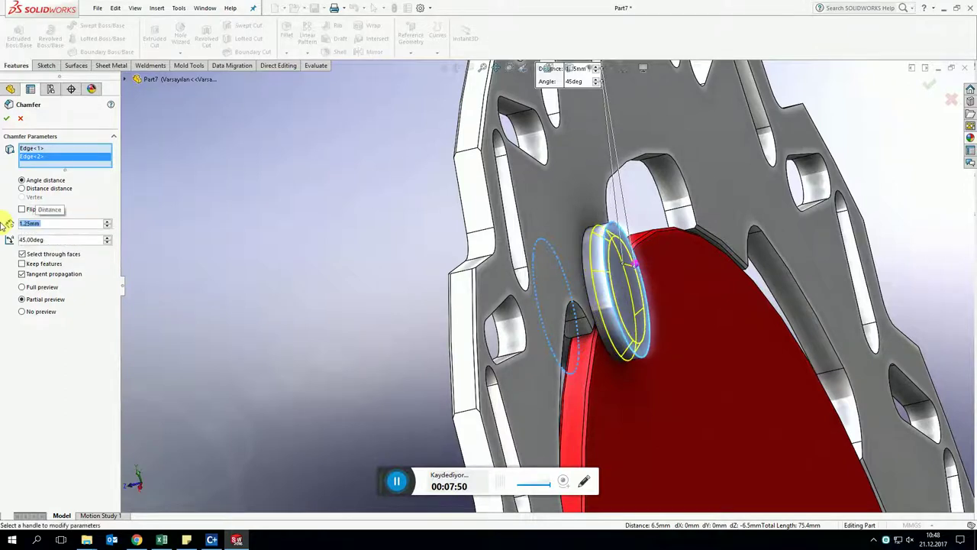
key("Return")
mouse_move(214, 255)
middle_mouse_down()
mouse_move(516, 291)
mouse_move(563, 272)
middle_mouse_up()
Sketch a Ø2 mm circle at the centre of the boss face
scroll(428, 298, "down", 3)
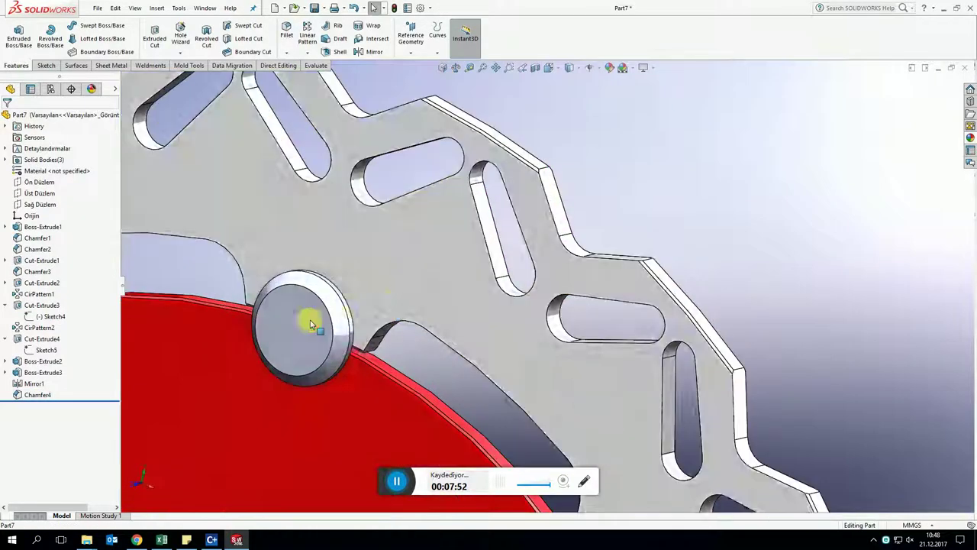
left_click(312, 323)
left_click(347, 277)
left_click(87, 26)
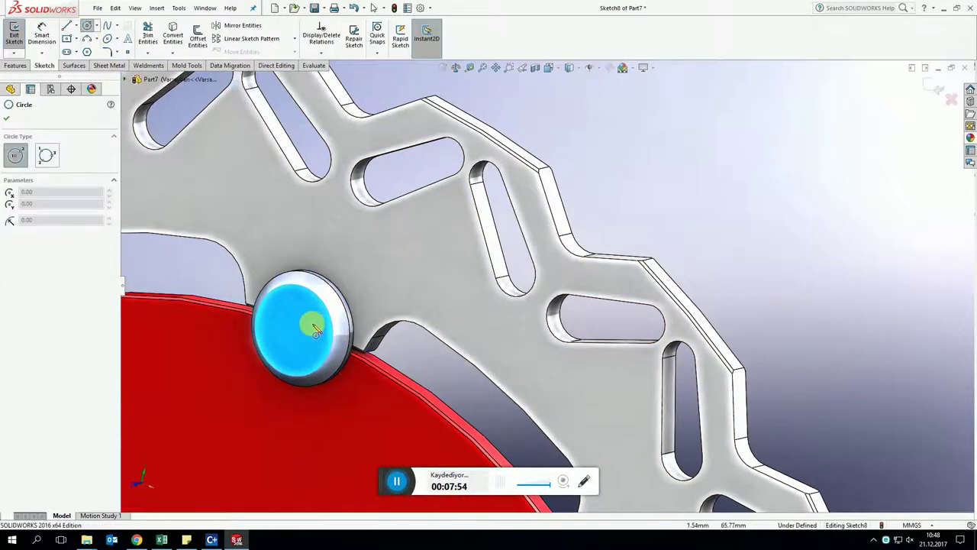
left_click(295, 330)
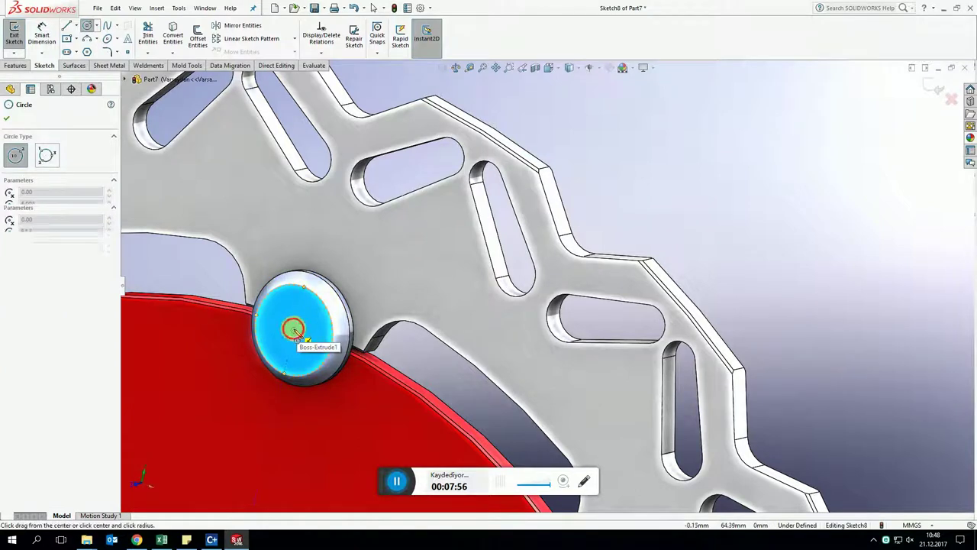
left_click(294, 297)
right_click_drag(297, 336, 297, 308)
left_click(298, 306)
left_click(306, 299)
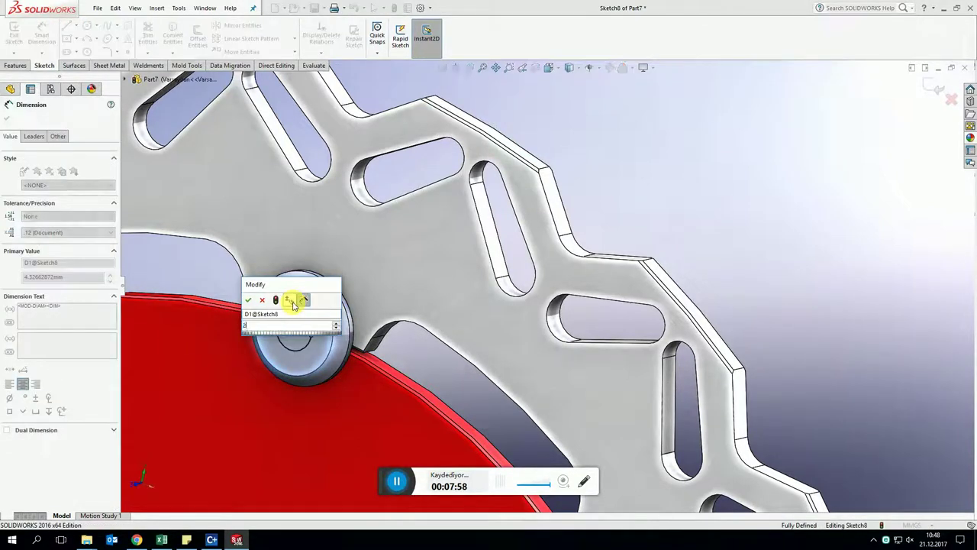
type("2")
key("Return")
Cut the Ø2 circle Through All to drill the boss
left_click(16, 65)
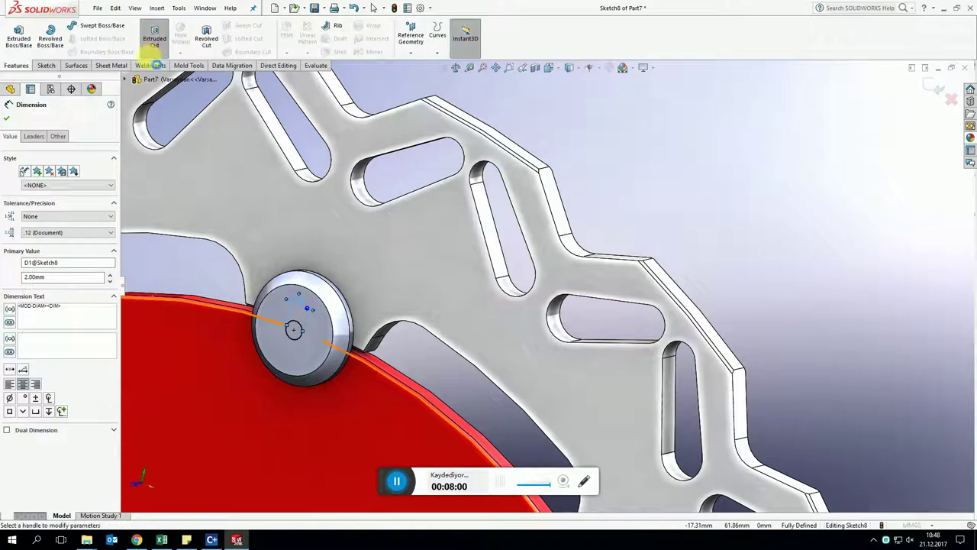
left_click(153, 40)
left_click(34, 180)
left_click(38, 196)
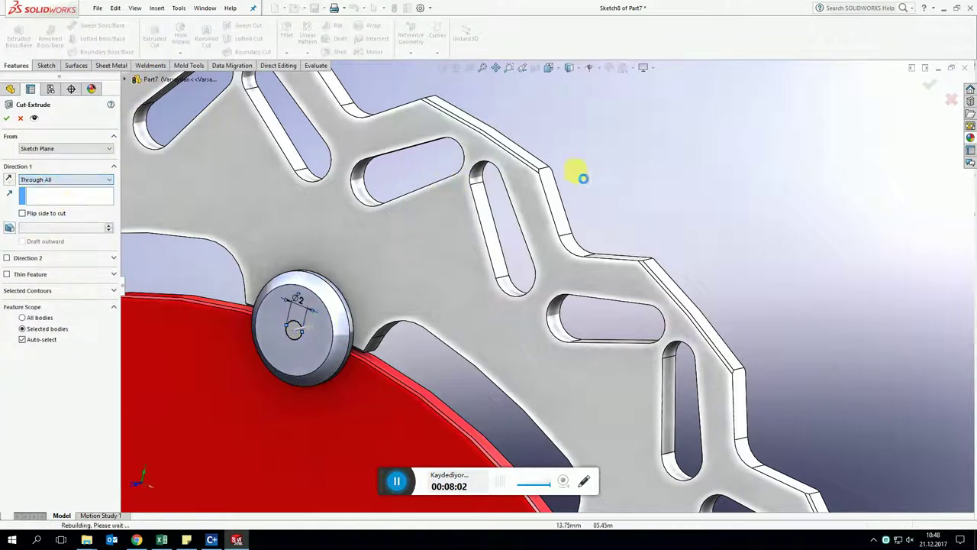
key("Return")
Begin a chamfer on the hole's edge, then cancel it
left_click(287, 54)
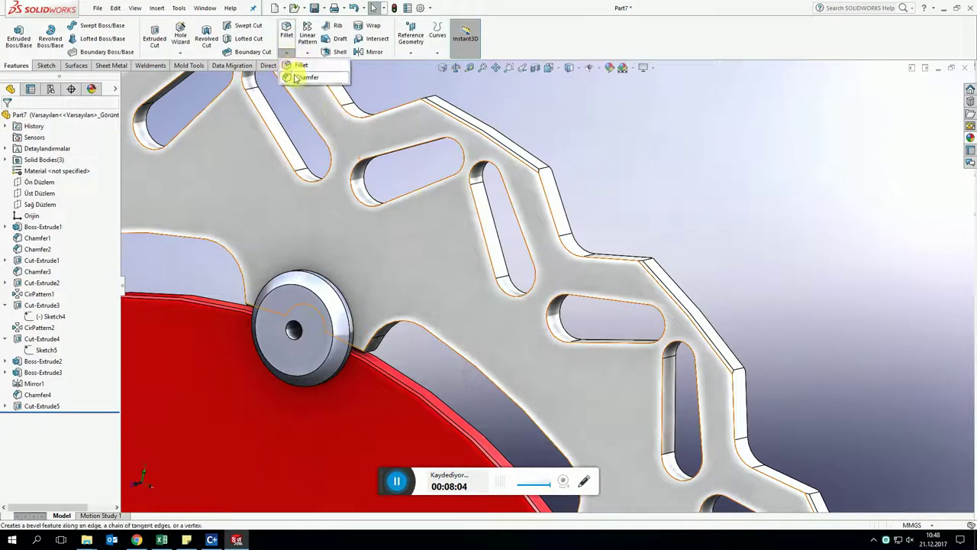
left_click(305, 77)
left_click(287, 324)
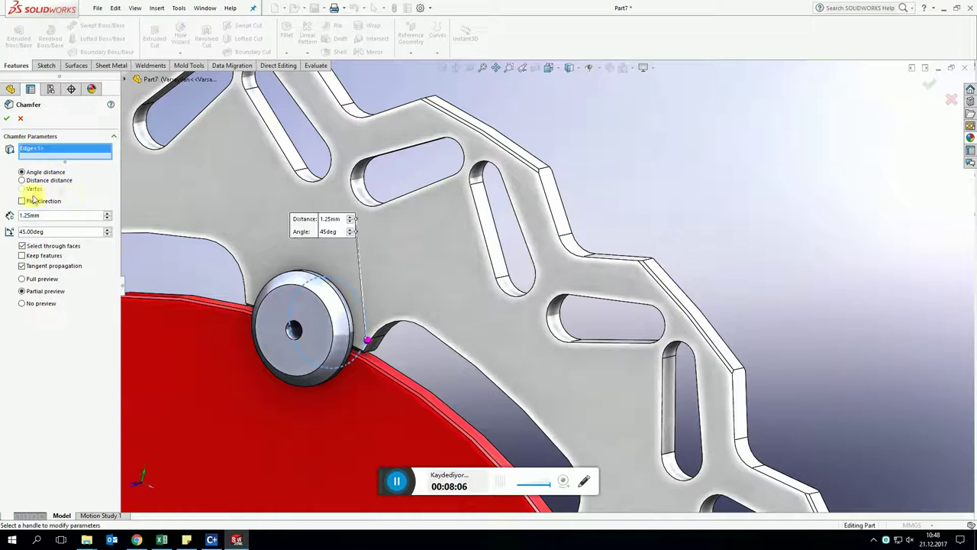
left_click(7, 118)
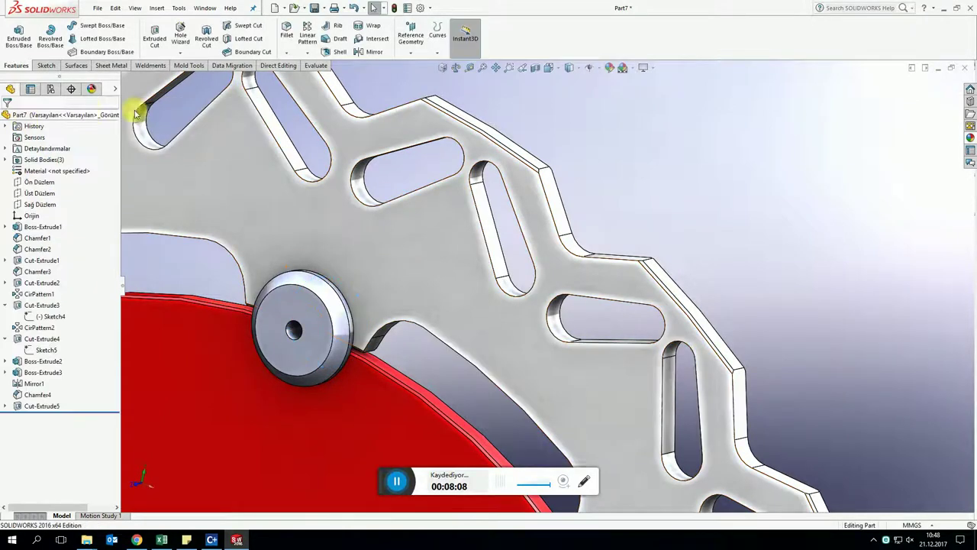
Round the pin hole with a 1 mm fillet
left_click(284, 34)
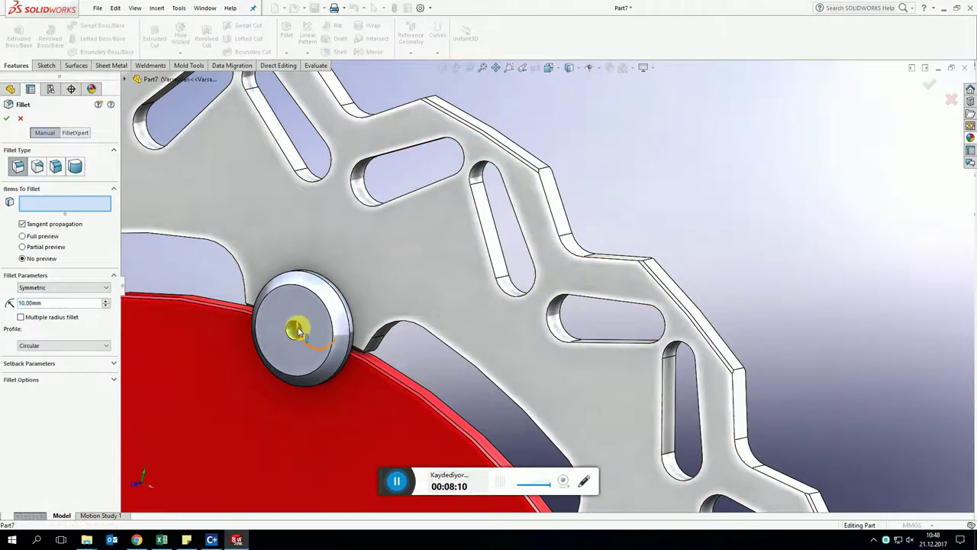
left_click(299, 330)
left_click(294, 330)
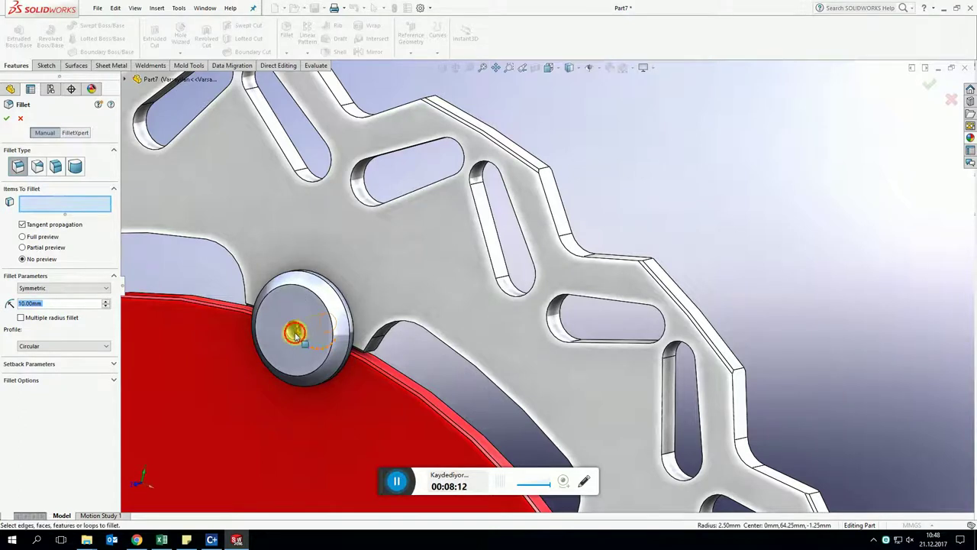
type("1")
key("Return")
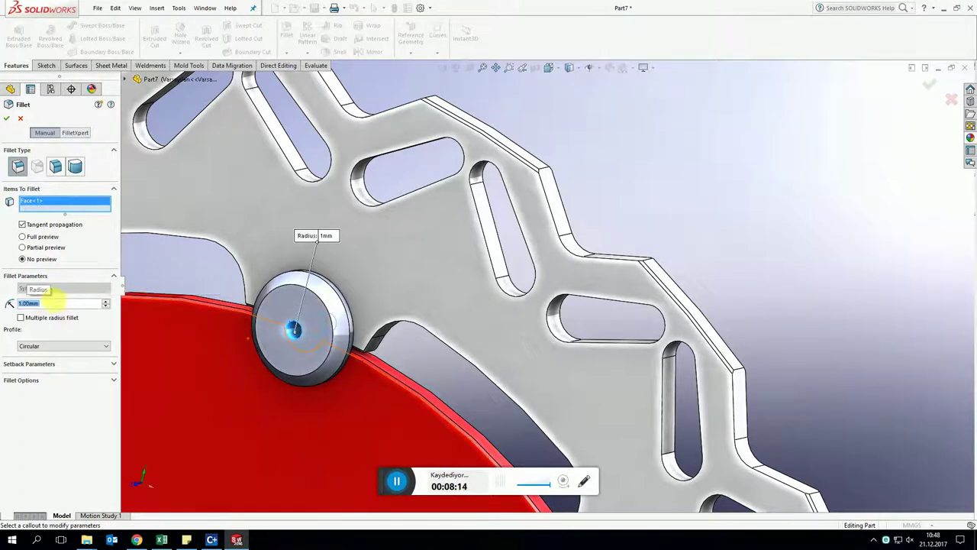
key("Return")
Colour the pin boss body grey (RGB 128,128,128)
mouse_move(722, 203)
middle_mouse_down()
mouse_move(504, 332)
mouse_move(484, 274)
middle_mouse_up()
scroll(504, 331, "down", 3)
scroll(484, 275, "up", 2)
right_click(480, 233)
left_click(542, 212)
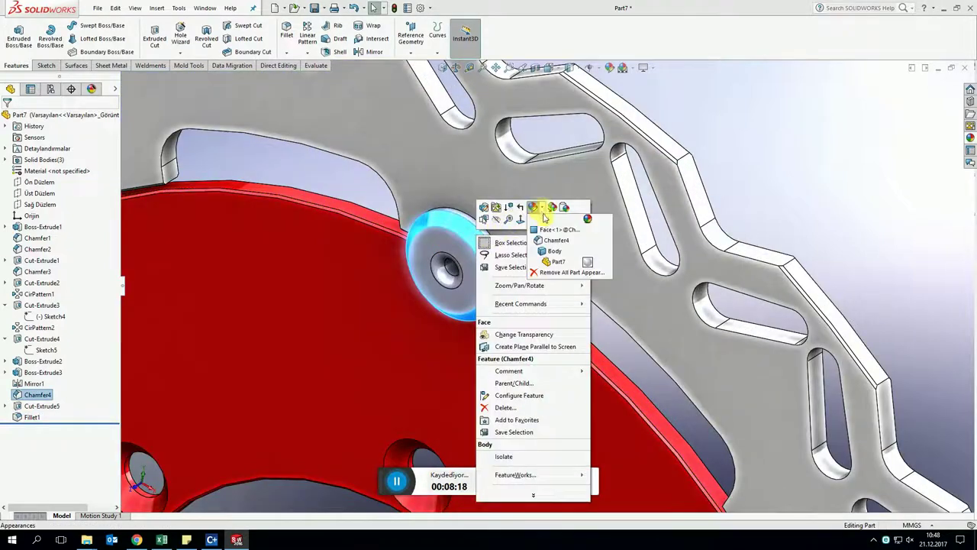
left_click(558, 252)
scroll(491, 279, "down", 3)
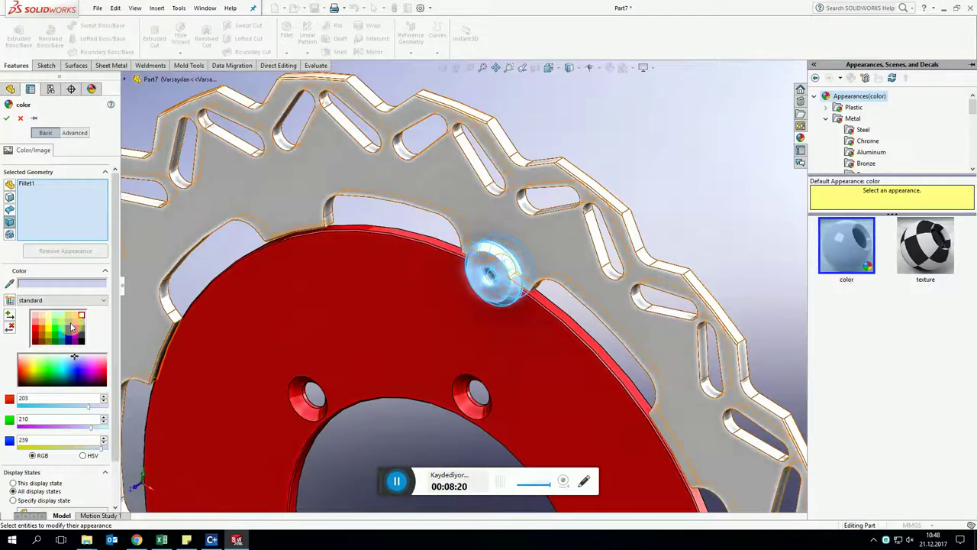
left_click(82, 328)
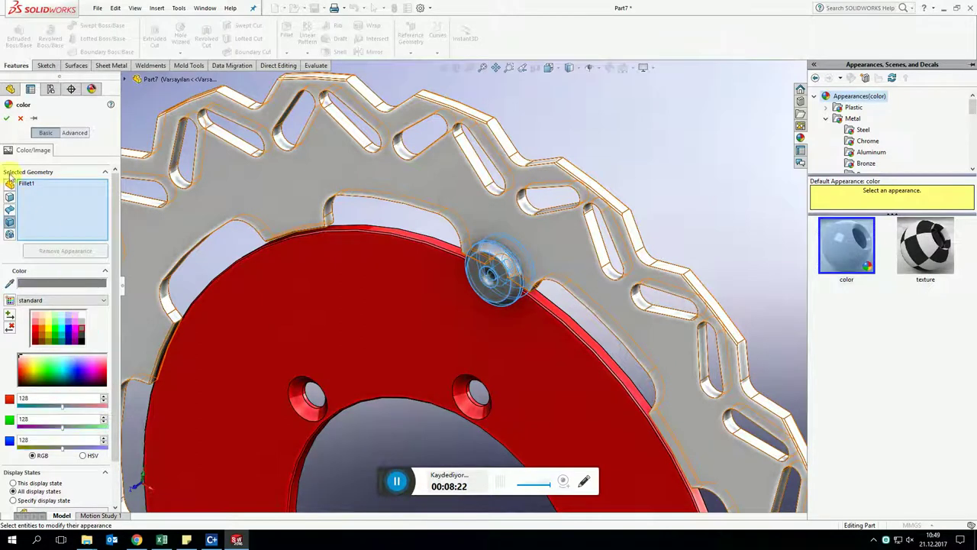
left_click(7, 119)
left_click(35, 351)
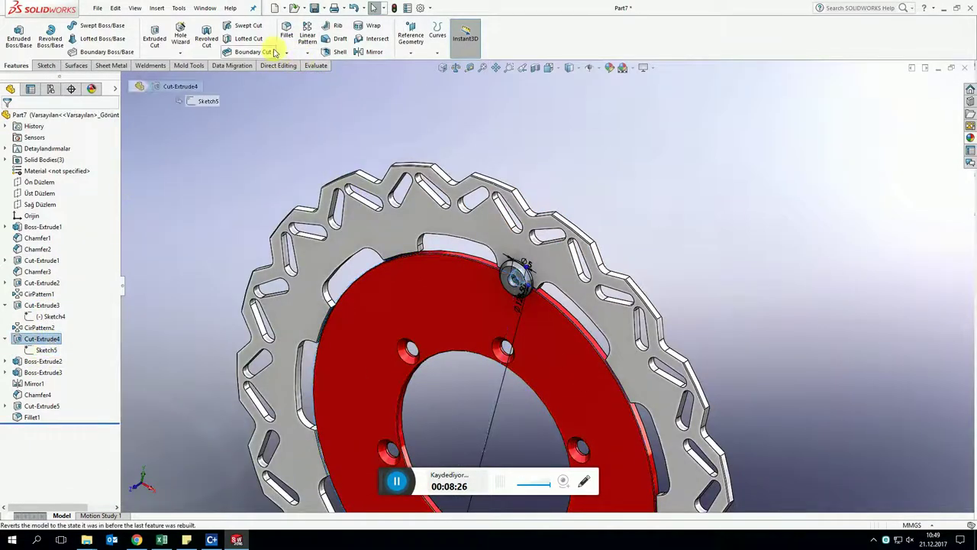
Circularly pattern the rim cutout (Cut-Extrude4) nine times over 360° around the hub's inner edge
left_click(307, 52)
left_click(320, 72)
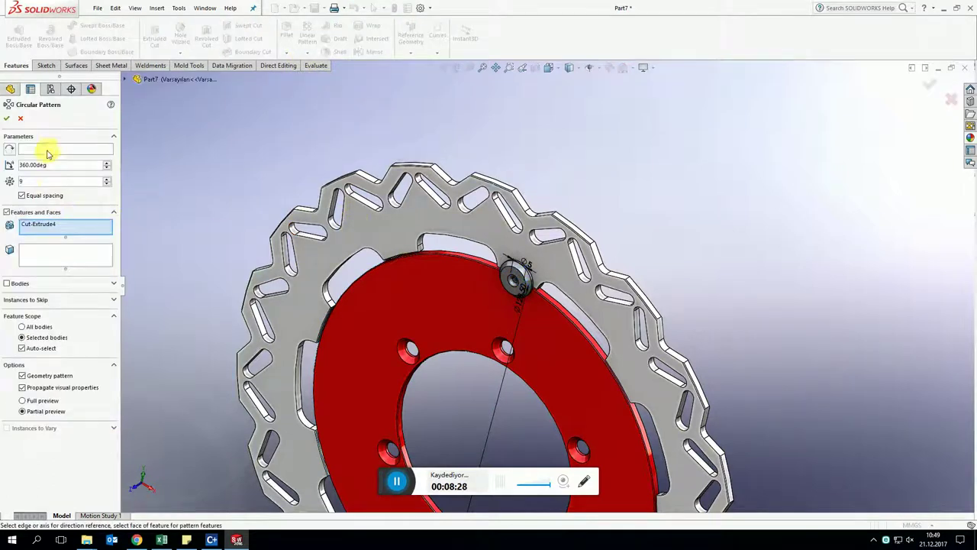
left_click(45, 149)
left_click(414, 377)
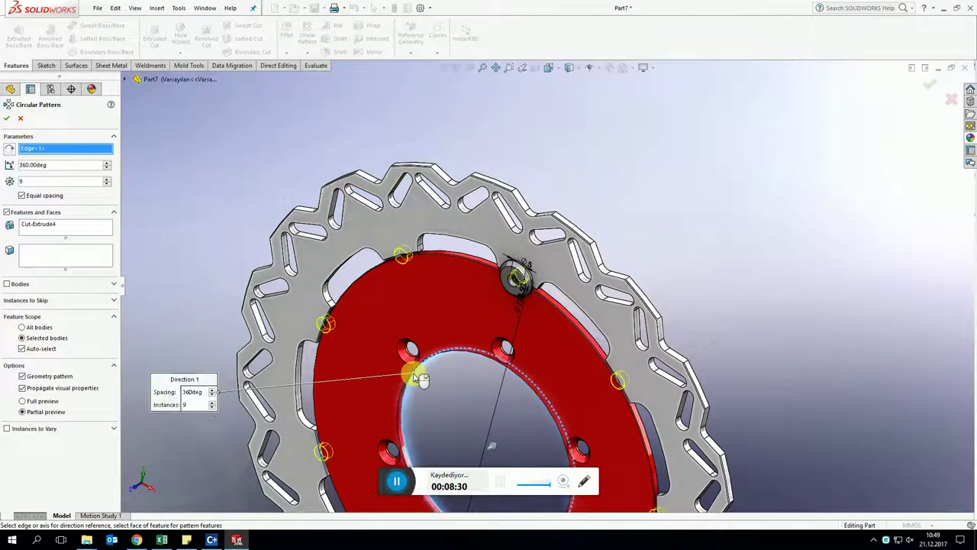
left_click(7, 118)
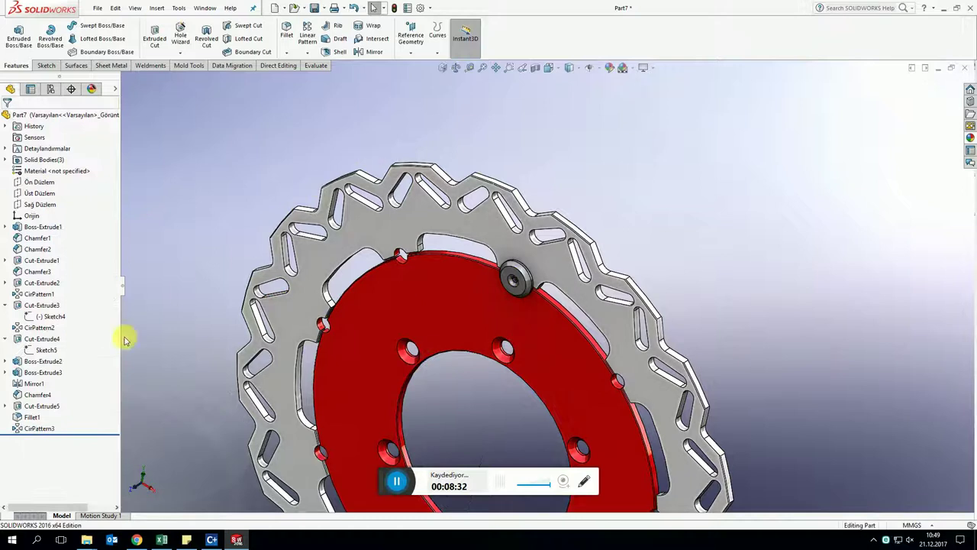
Circularly pattern the drilled grey boss body nine times, then view the hub face head-on
left_click(313, 52)
left_click(328, 82)
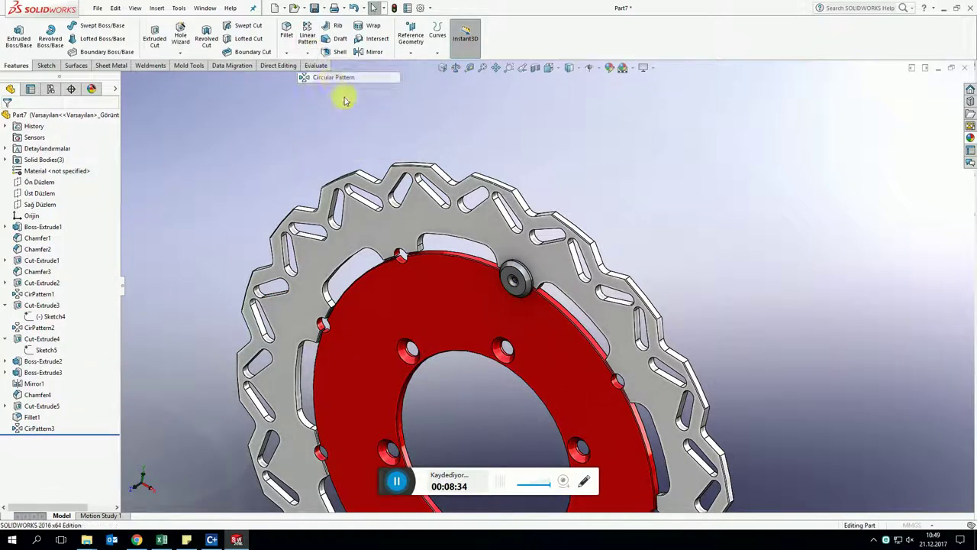
left_click(27, 283)
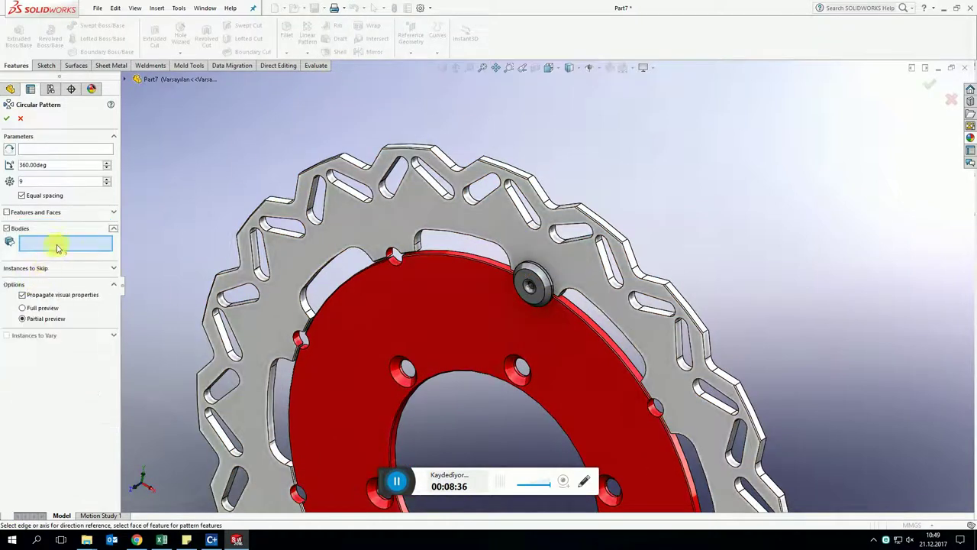
left_click(542, 277)
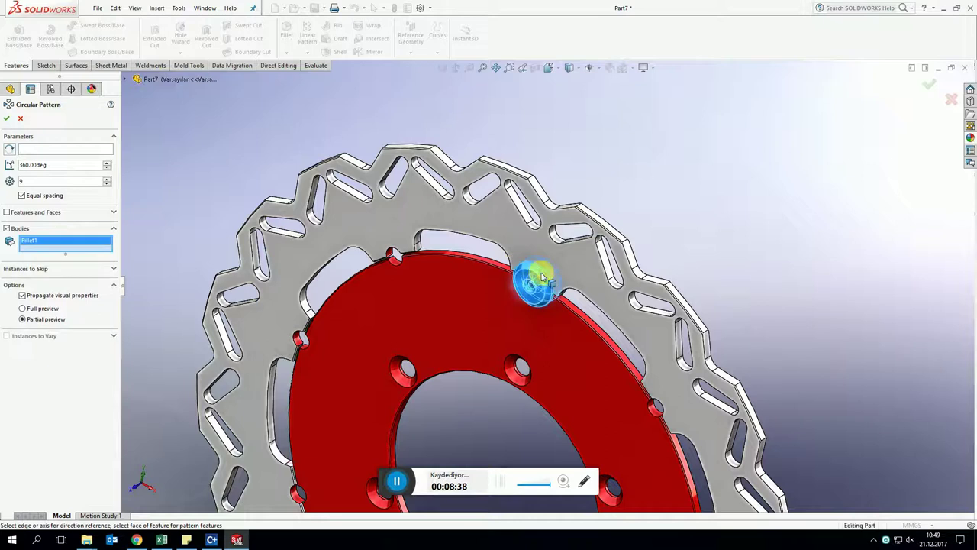
left_click(73, 148)
left_click(345, 288)
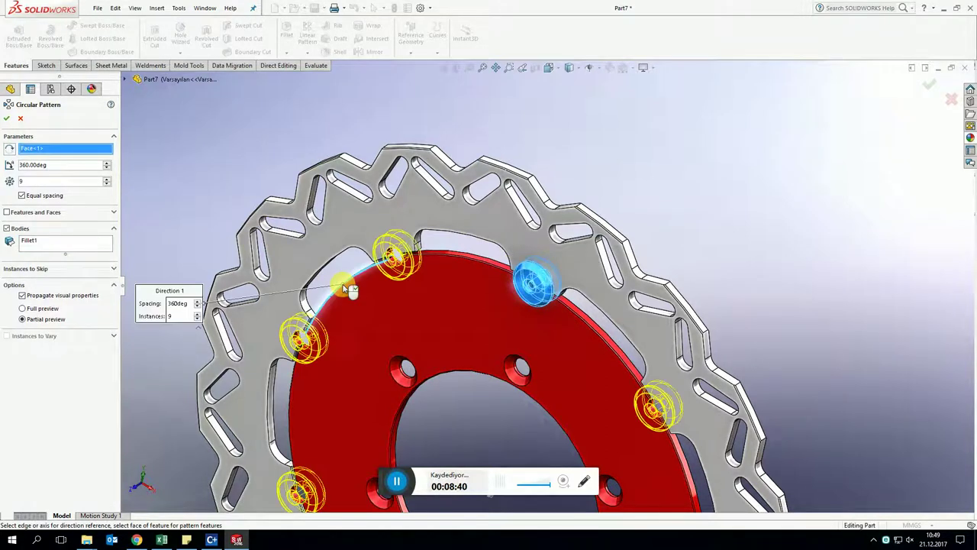
left_click(6, 118)
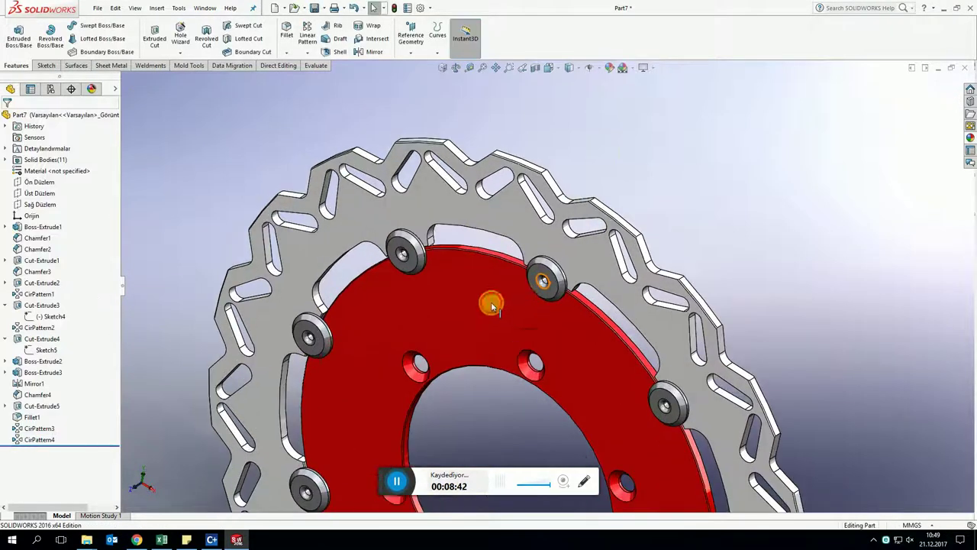
left_click(543, 290)
left_click(568, 272)
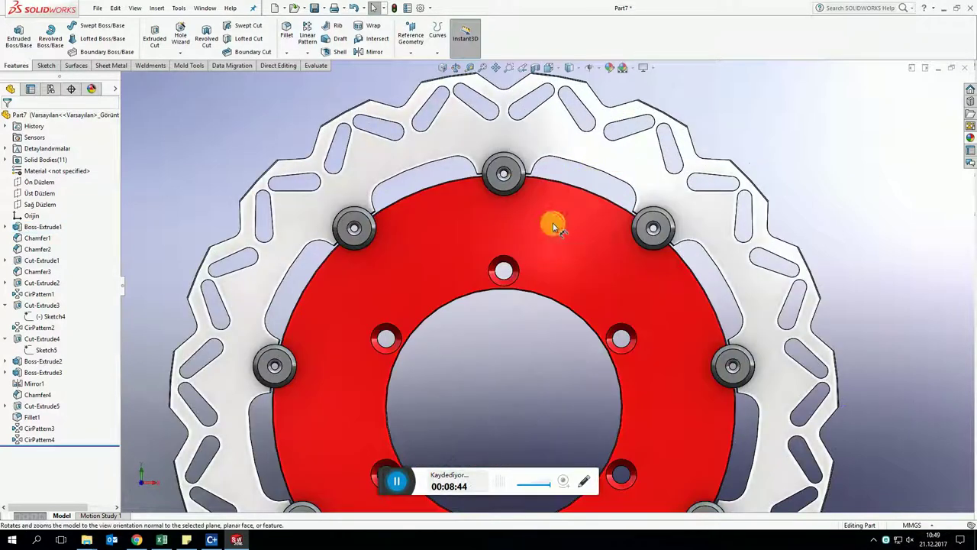
Start a sketch on the hub face with a vertical construction centerline through the top hole
left_click(579, 196)
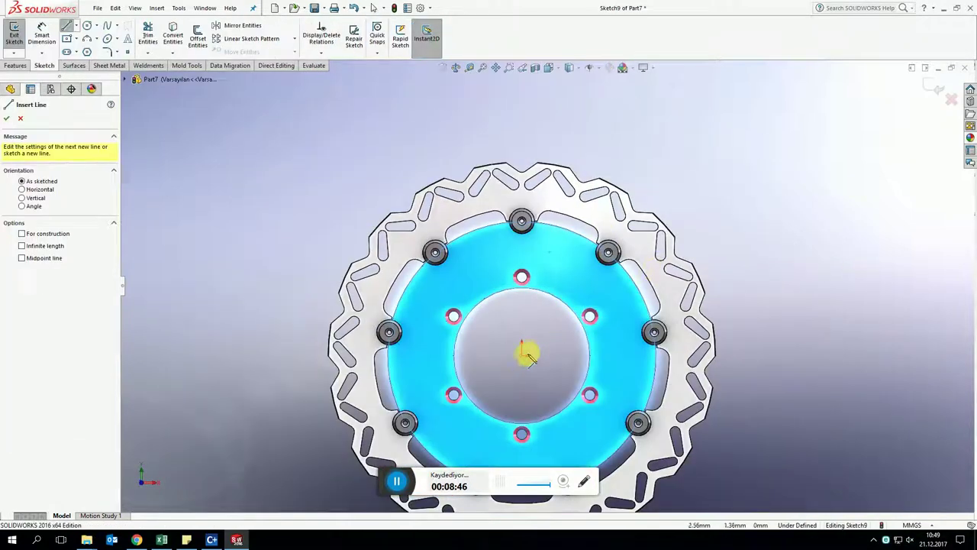
left_click(522, 355)
scroll(525, 261, "down", 3)
double_click(519, 254)
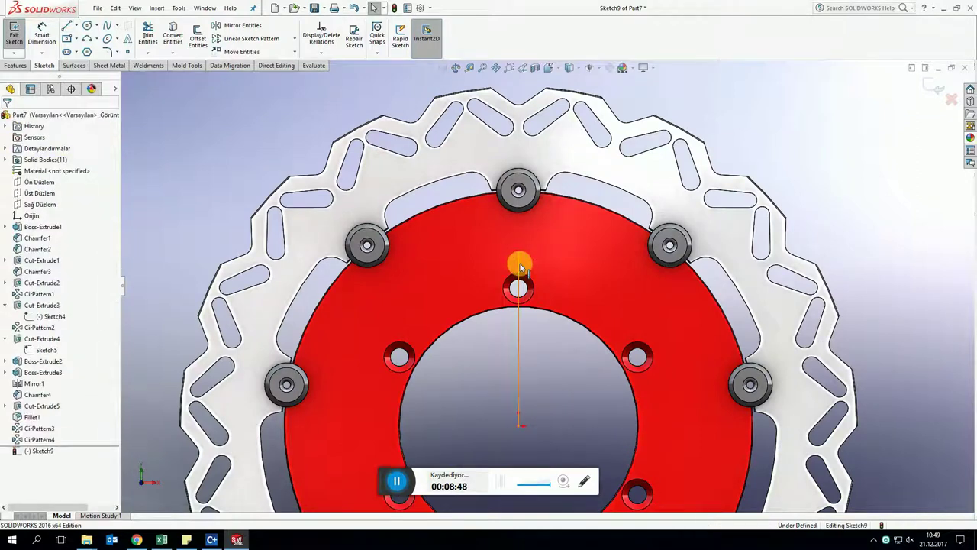
left_click(519, 264)
left_click(563, 234)
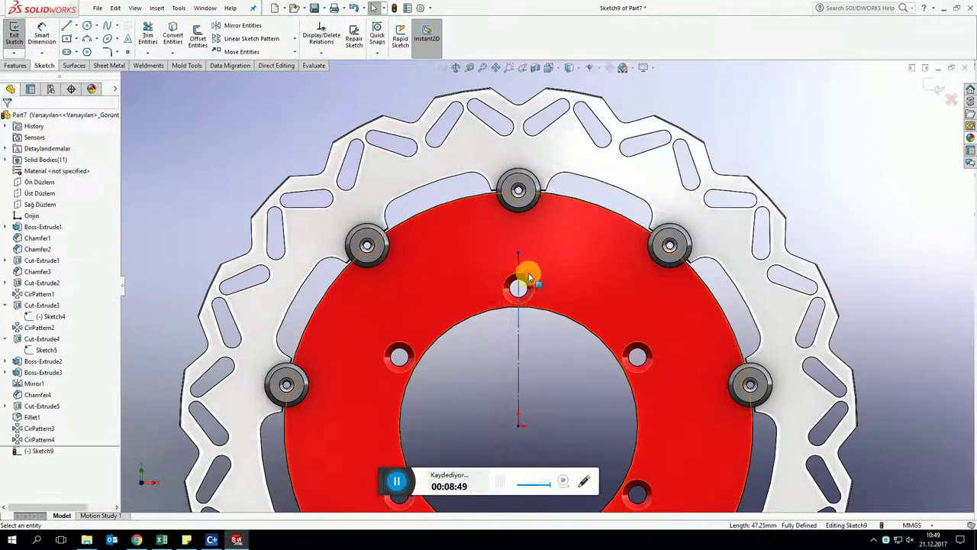
Offset the top hole by 2 mm, the pin boss by 3 mm, and the hub edge 6 mm inward
left_click(200, 37)
key("Return")
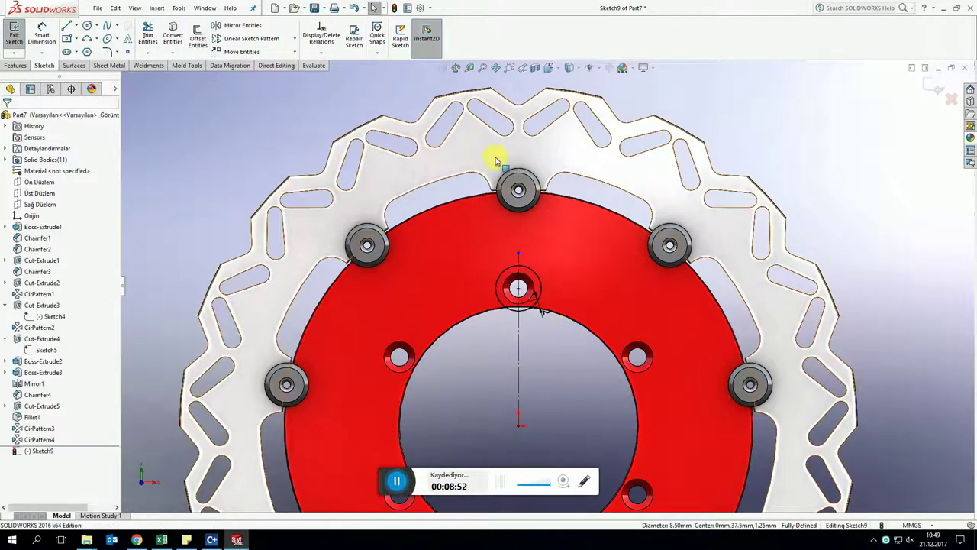
scroll(574, 266, "up", 3)
left_click(571, 264)
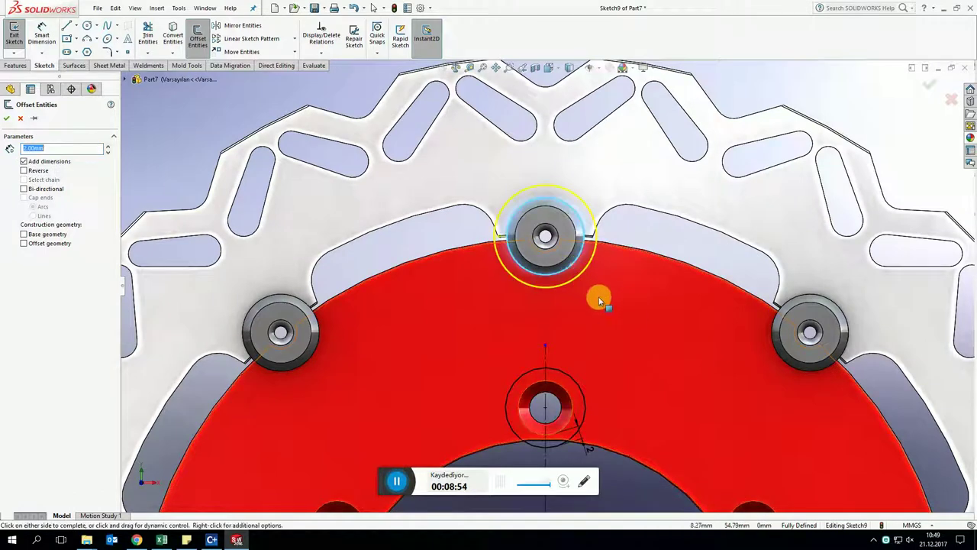
left_click(589, 295)
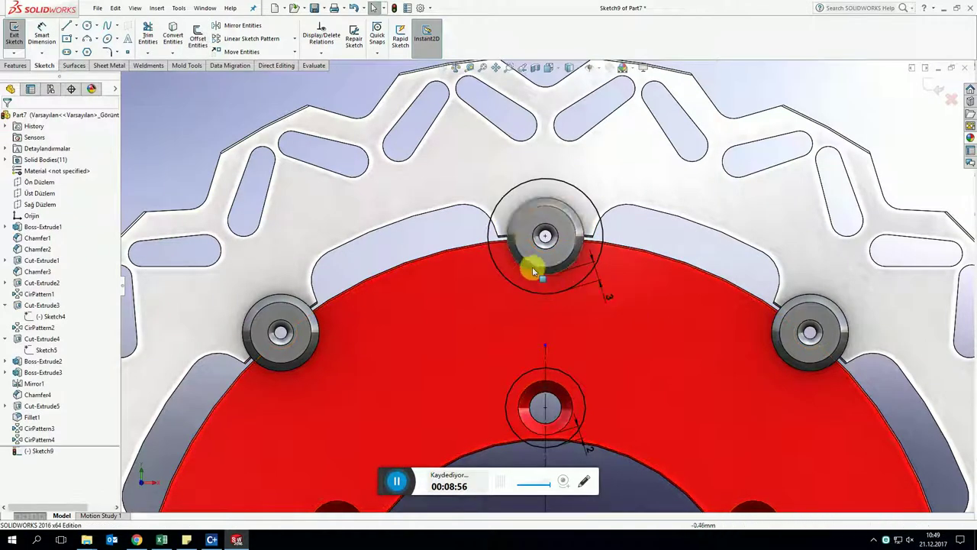
scroll(504, 255, "up", 3)
left_click(475, 244)
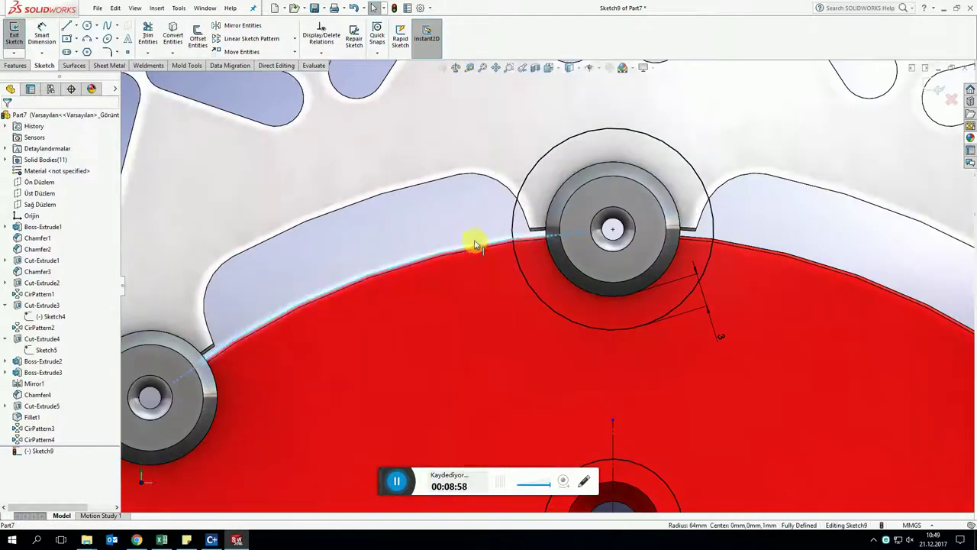
left_click(198, 38)
scroll(475, 287, "down", 2)
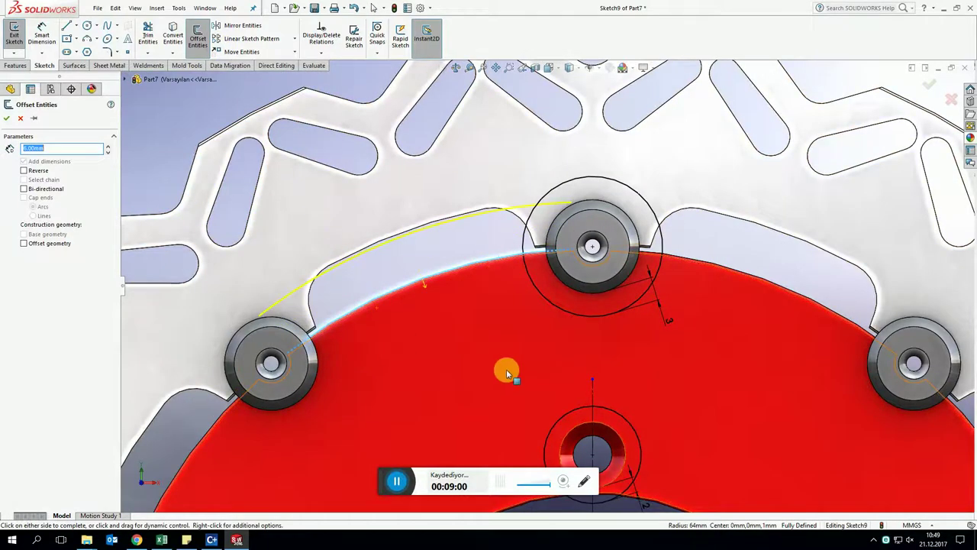
left_click(506, 369)
scroll(526, 366, "down", 1)
Draw a slanted line from the offset hub arc, continuing as an arc to the hole's ring
left_click(148, 34)
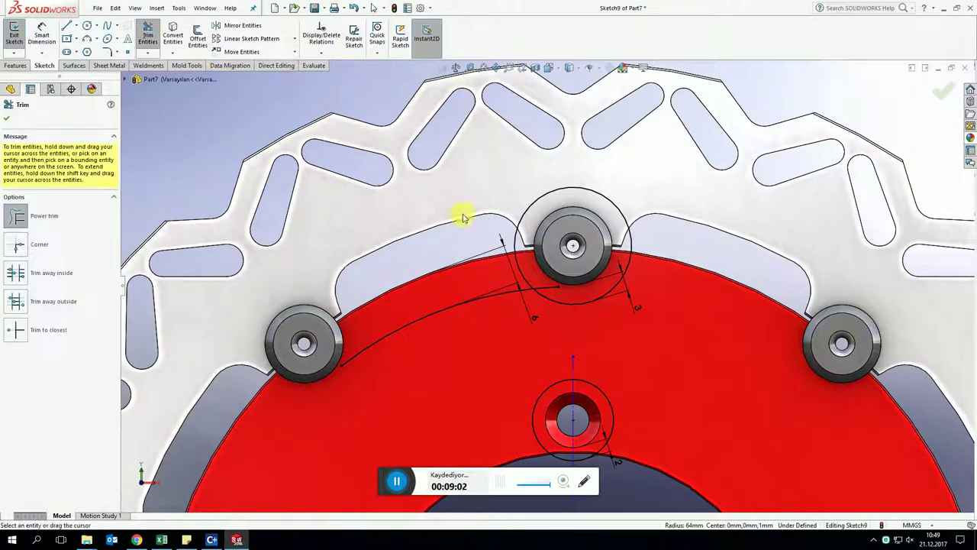
key("ctrl+z")
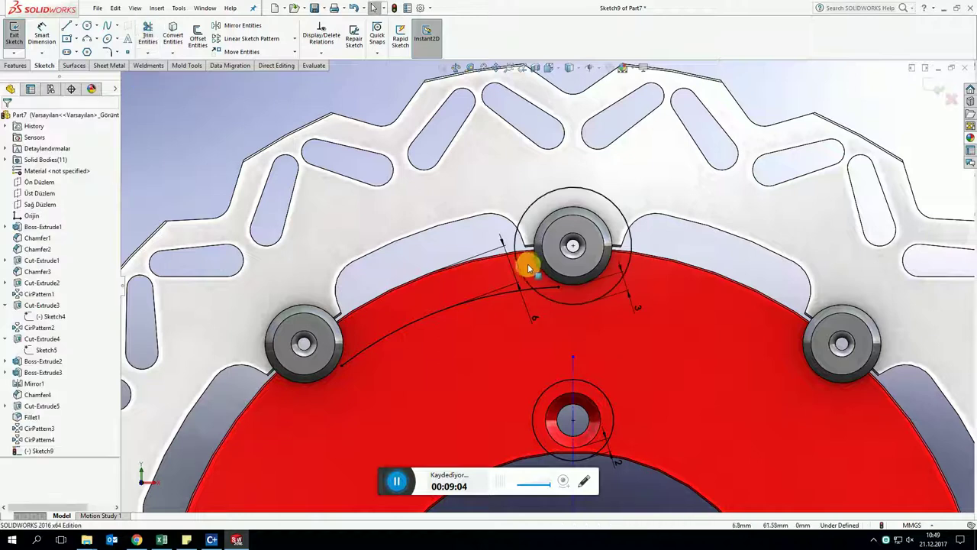
left_click(148, 35)
scroll(544, 271, "down", 2)
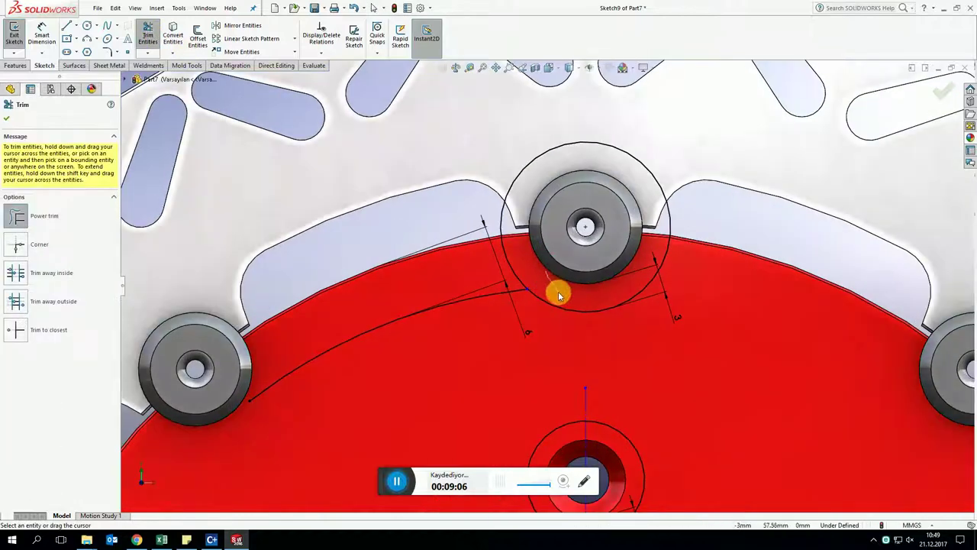
scroll(558, 295, "up", 2)
key("Escape")
key("l")
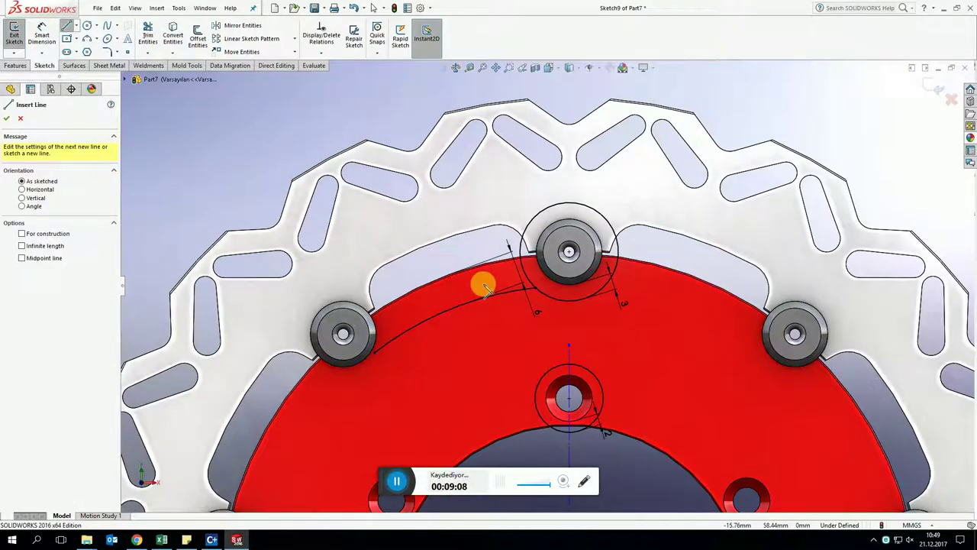
left_click(483, 287)
left_click(504, 393)
scroll(512, 373, "down", 2)
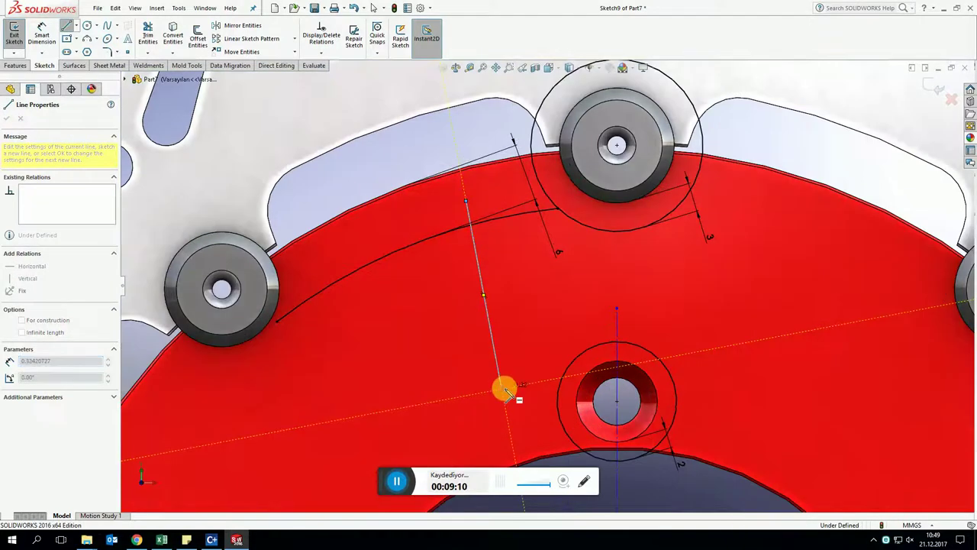
left_click(559, 391)
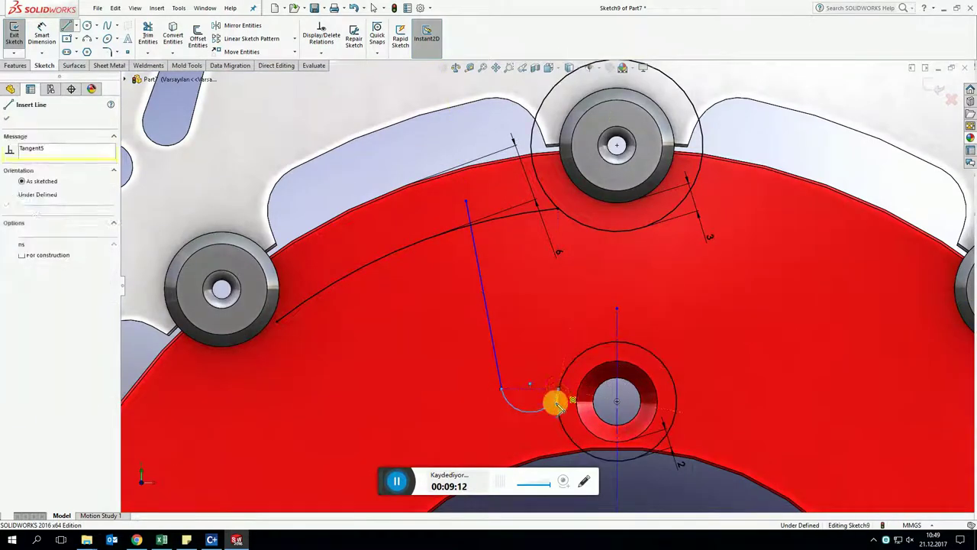
key("Escape")
Make the small arc tangent to the hole's ring and the slanted line tangent to the arc
left_click(545, 401)
left_click(563, 381, "ctrl")
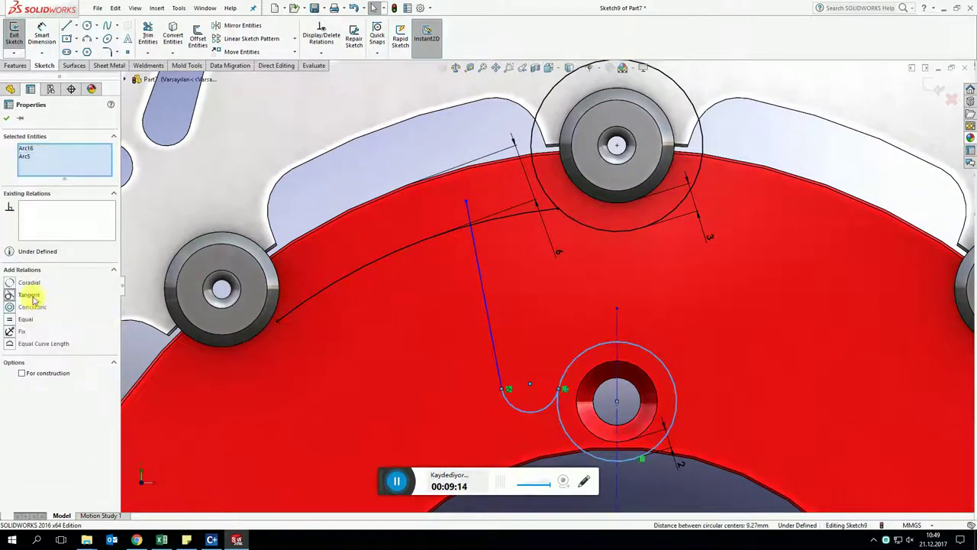
left_click(33, 301)
key("Escape")
left_click(500, 369)
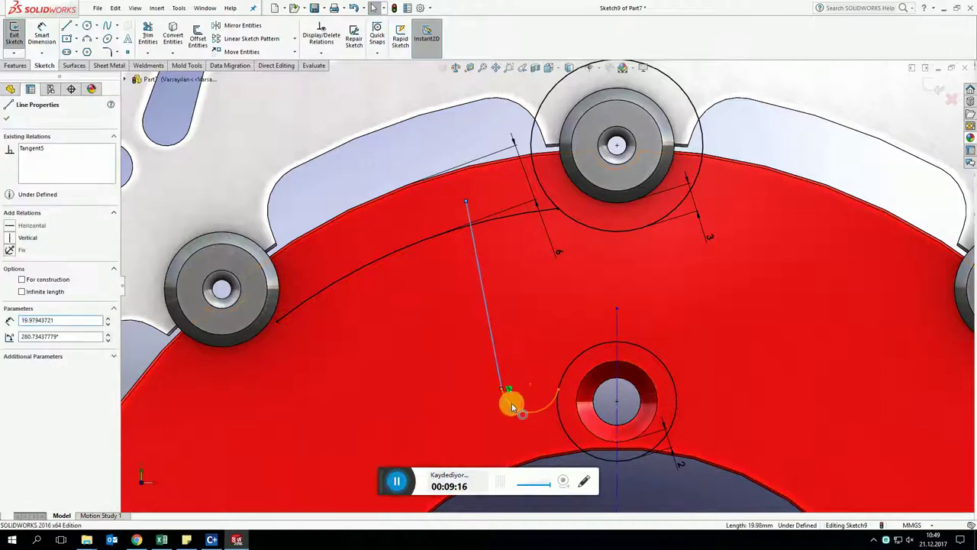
left_click(512, 403, "ctrl")
left_click(33, 286)
Dimension the slanted line at 30° to the centerline and the small arc at radius 4 mm
key("Escape")
right_click_drag(442, 342, 609, 332)
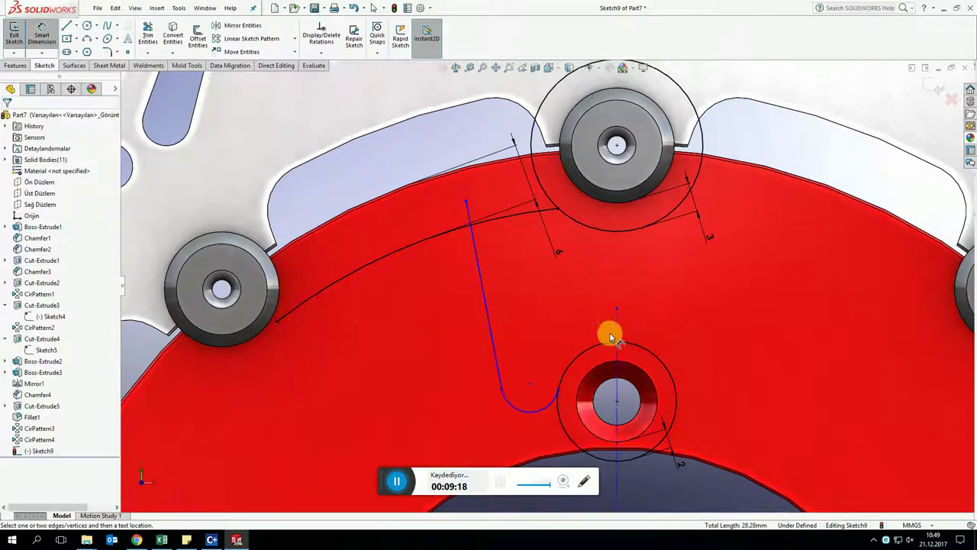
left_click(615, 330)
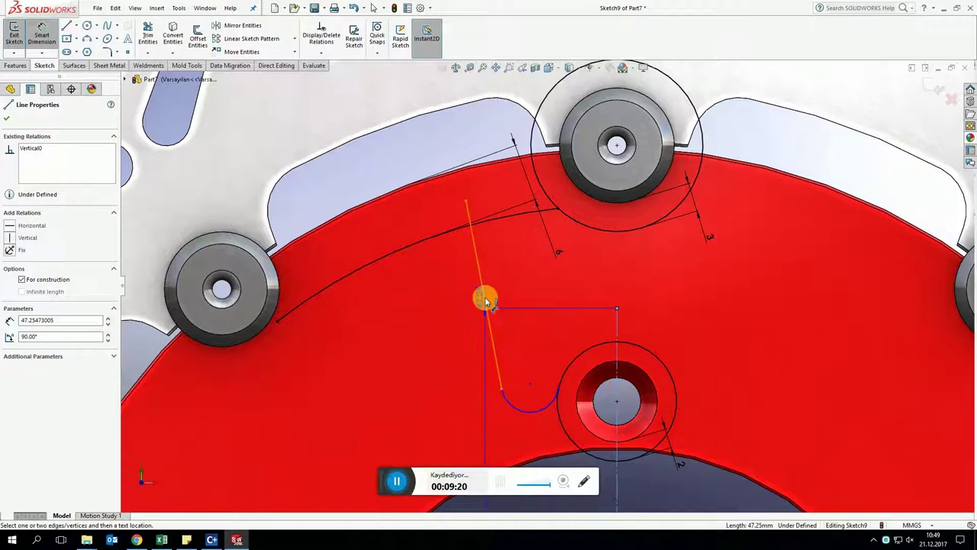
left_click(485, 300)
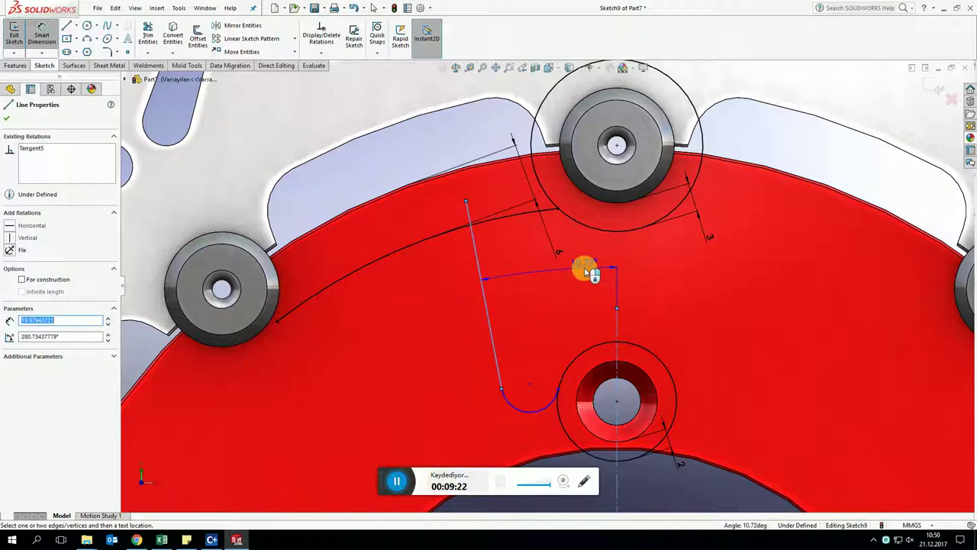
left_click(586, 271)
type("30")
key("Return")
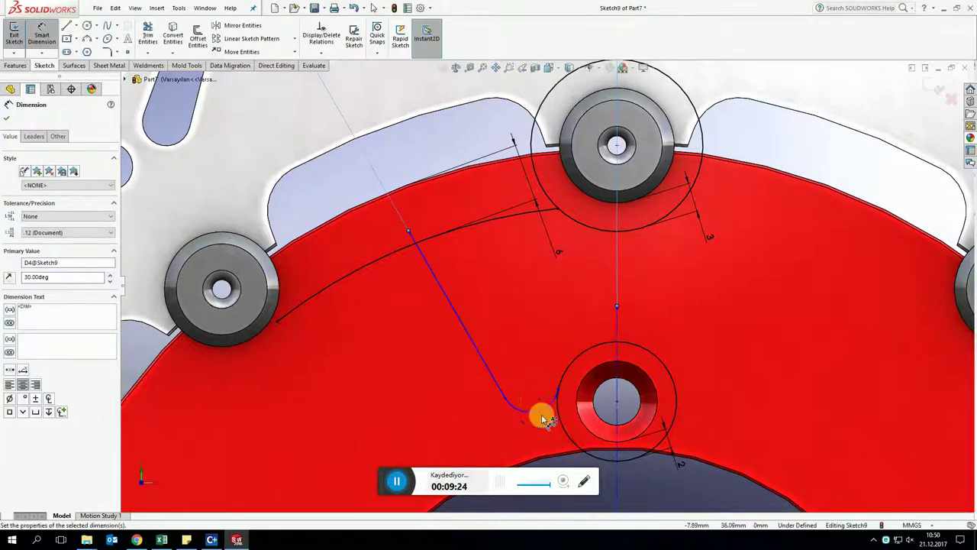
left_click(538, 416)
left_click(519, 319)
type("4.00mm")
key("Return")
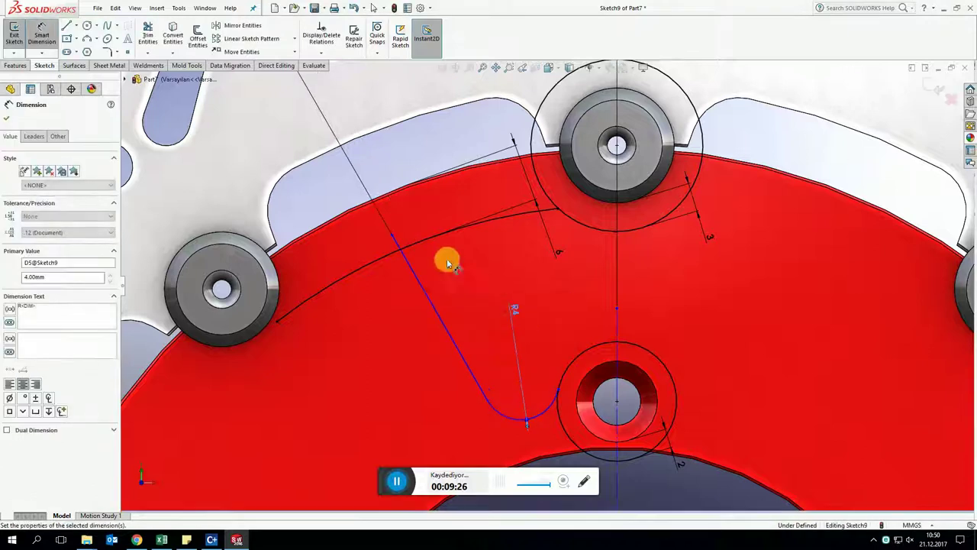
left_click(448, 263)
Trim the excess curve segments and round the profile corner with a 3 mm sketch fillet
left_click(144, 38)
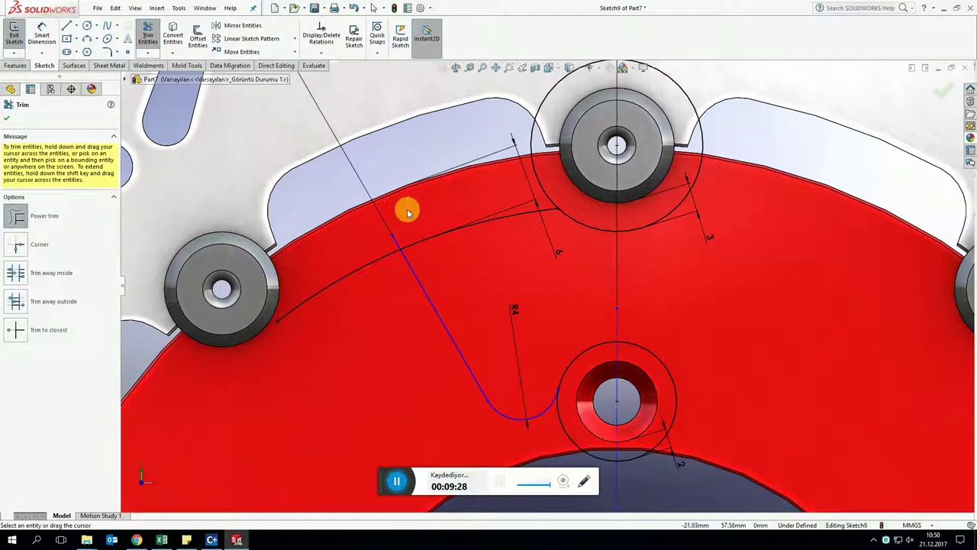
left_click_drag(405, 210, 376, 279)
scroll(545, 283, "up", 5)
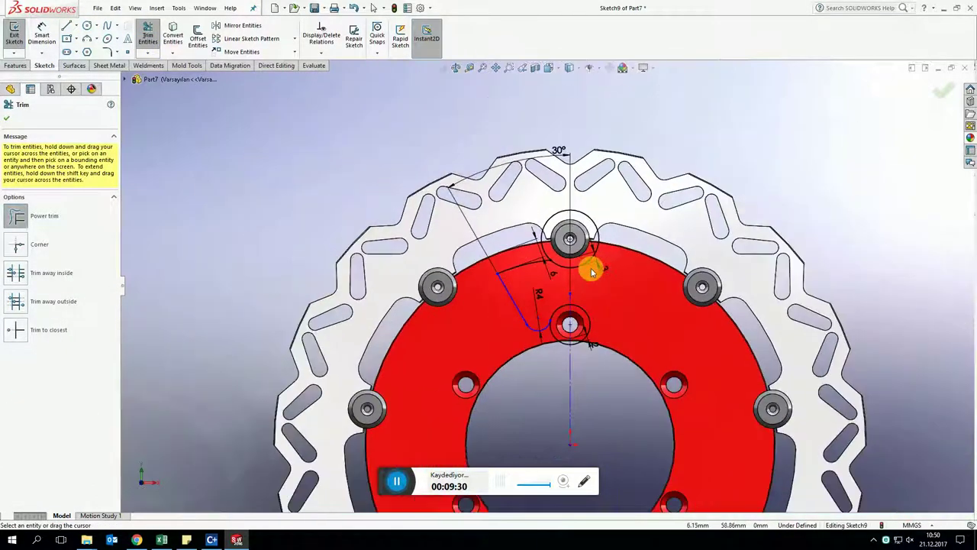
scroll(585, 267, "down", 3)
scroll(504, 290, "up", 3)
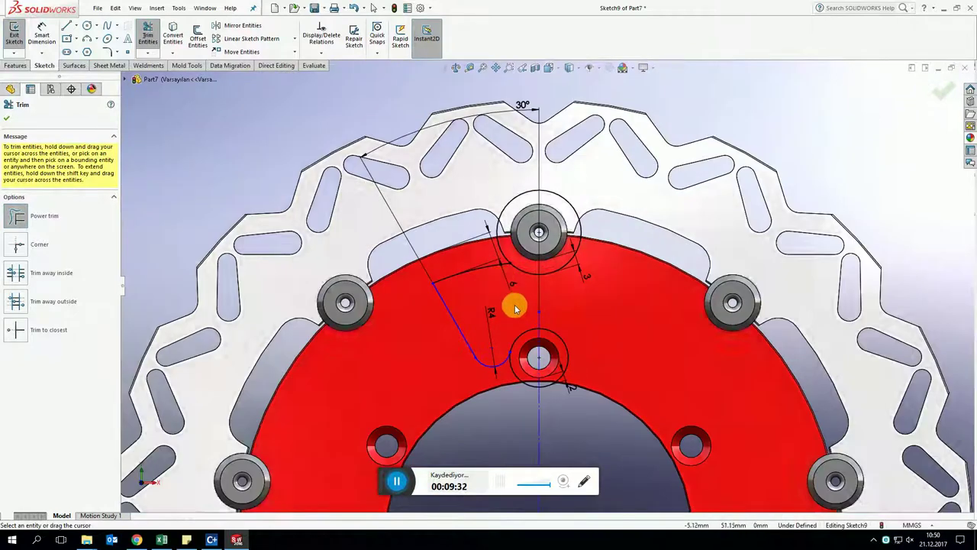
scroll(512, 302, "down", 3)
key("d")
left_click(412, 281)
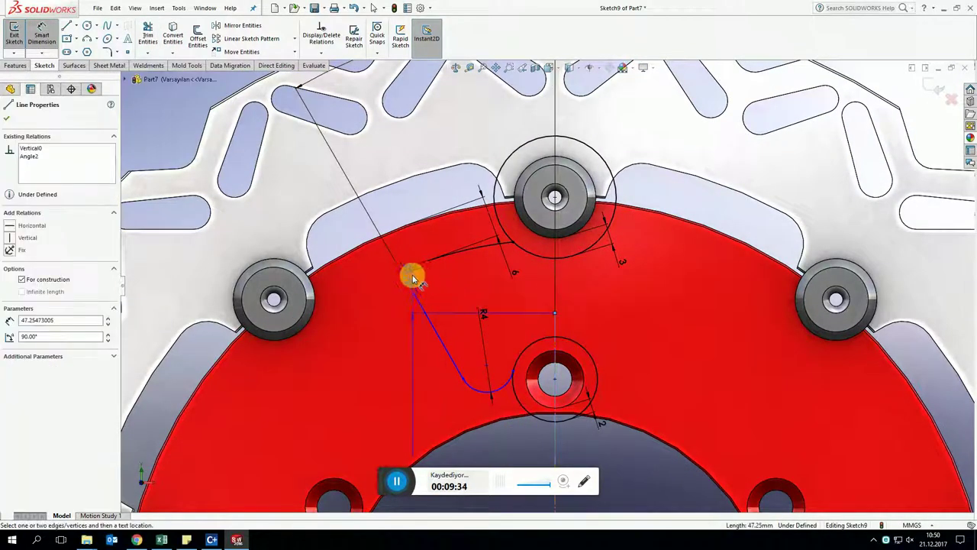
key("Escape")
left_click(112, 51)
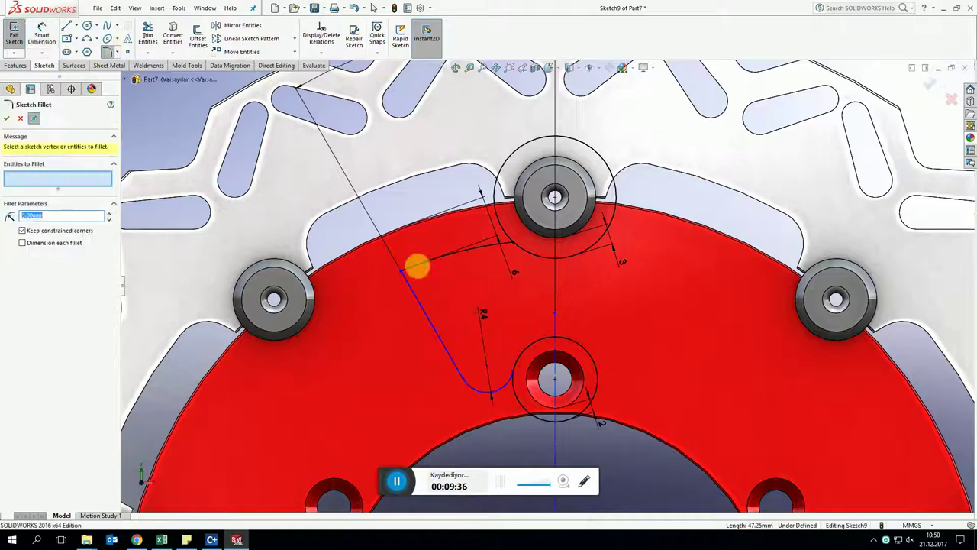
left_click(412, 287)
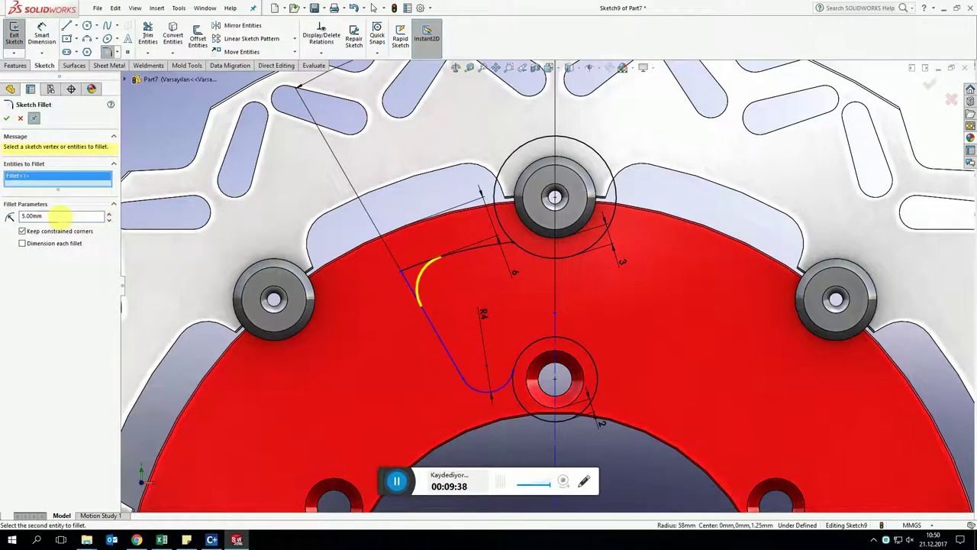
left_click(418, 299)
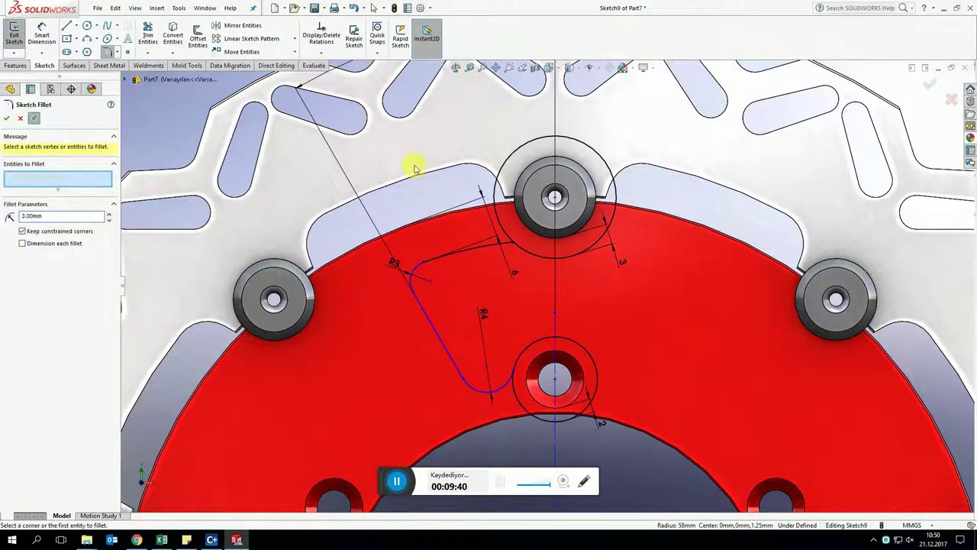
right_click_drag(430, 218, 299, 99)
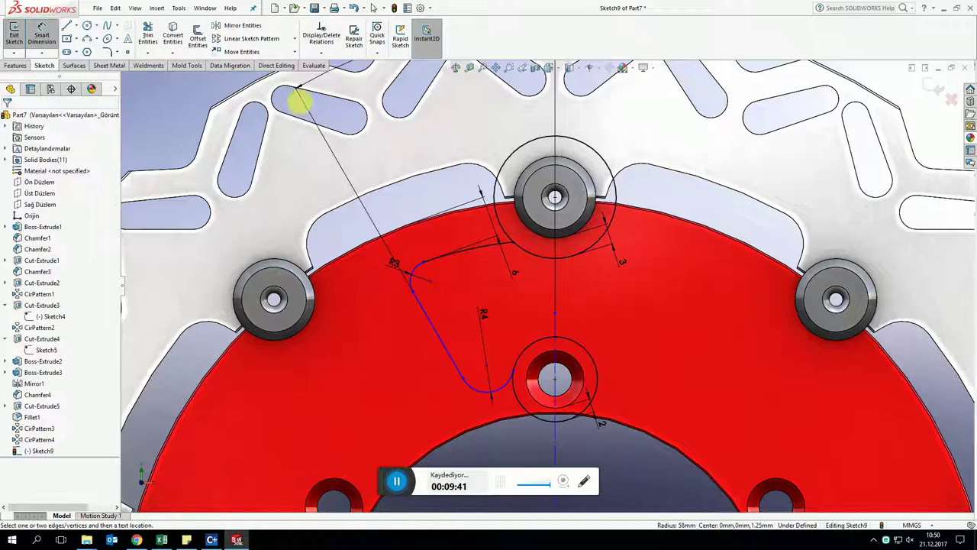
Dimension the profile's sketch point 18 mm horizontally from the vertical centerline
left_click(431, 285)
left_click(555, 327)
left_click(534, 288)
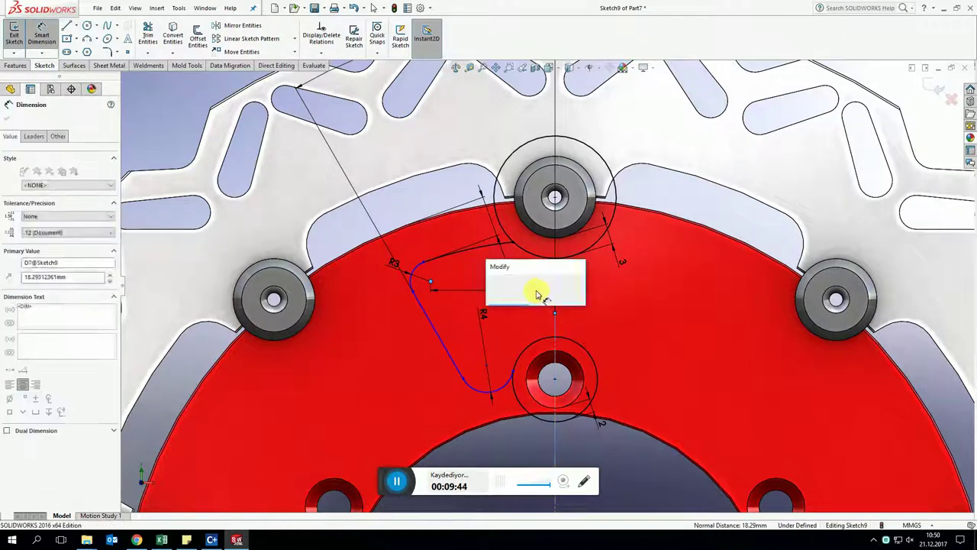
key("Return")
left_click(535, 296)
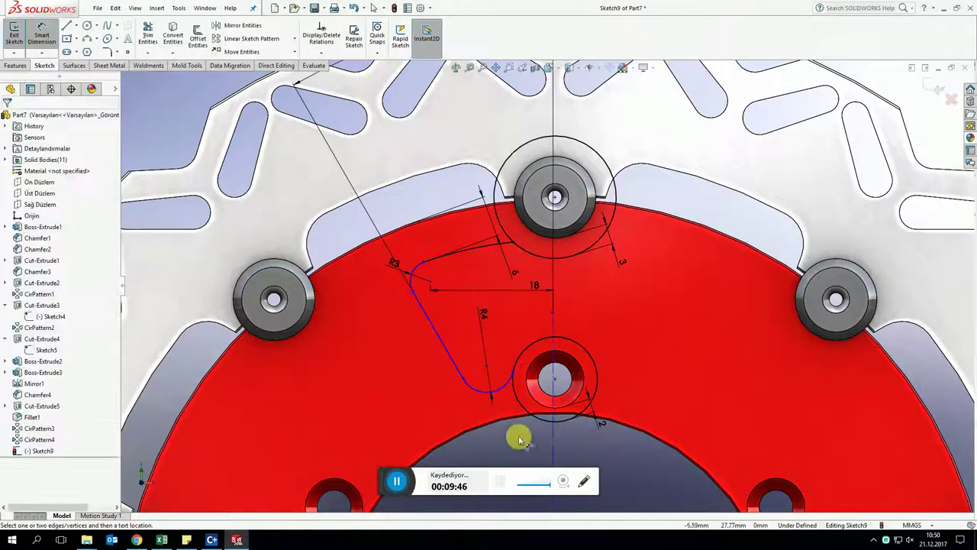
scroll(563, 316, "up", 3)
scroll(549, 305, "down", 3)
left_click(242, 25)
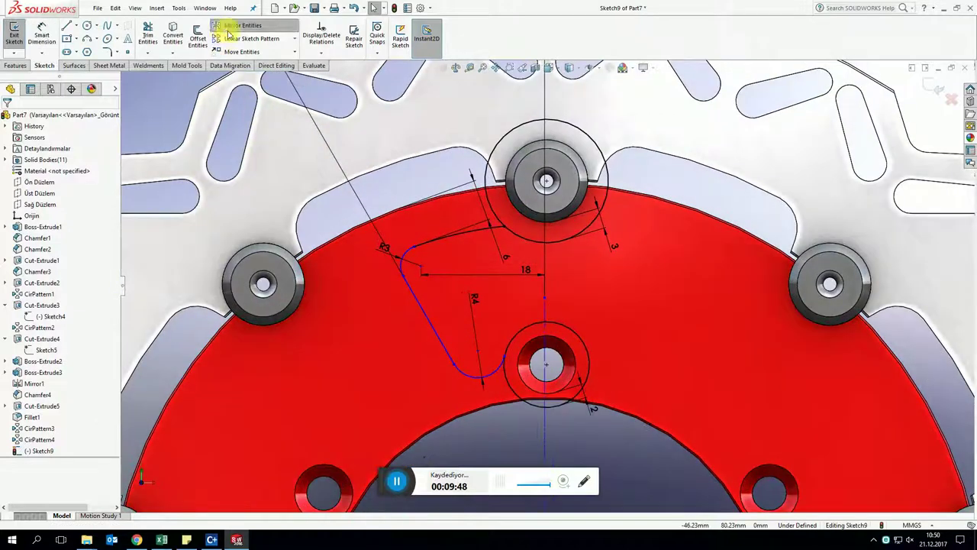
Mirror the two arcs, slanted line and bottom arc about the vertical centerline
left_click(454, 229)
left_click(413, 256)
left_click(413, 294)
left_click(466, 374)
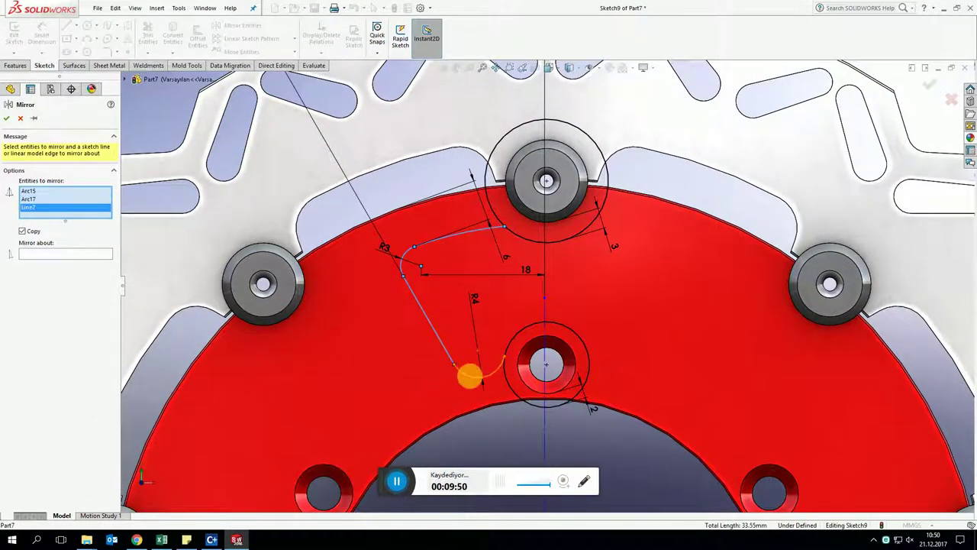
left_click(87, 263)
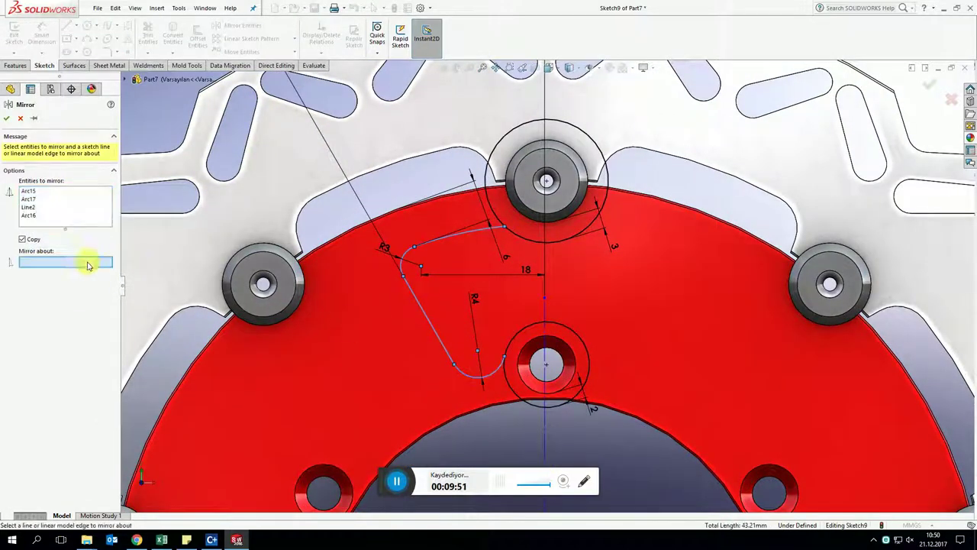
left_click(546, 377)
key("Return")
scroll(598, 352, "up", 2)
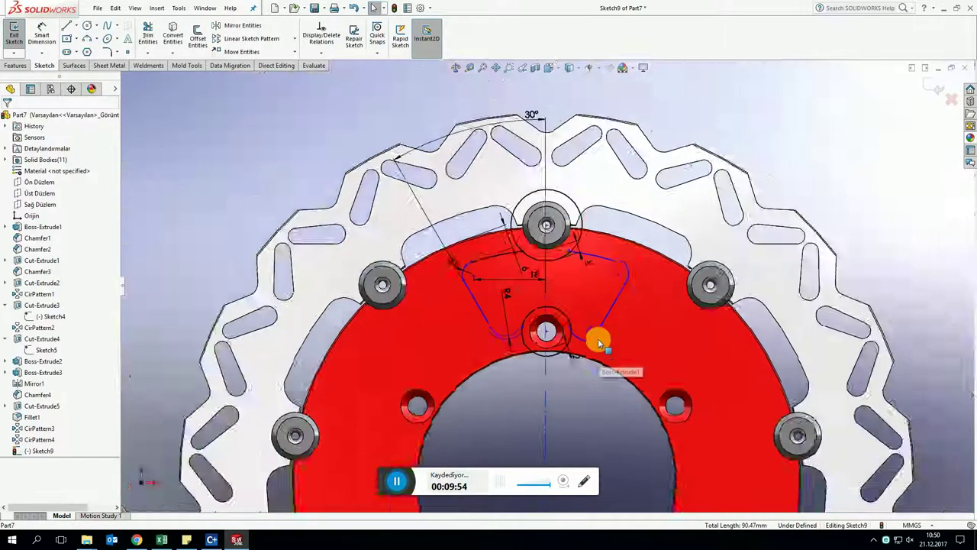
scroll(598, 338, "down", 2)
scroll(555, 206, "up", 1)
scroll(550, 203, "up", 1)
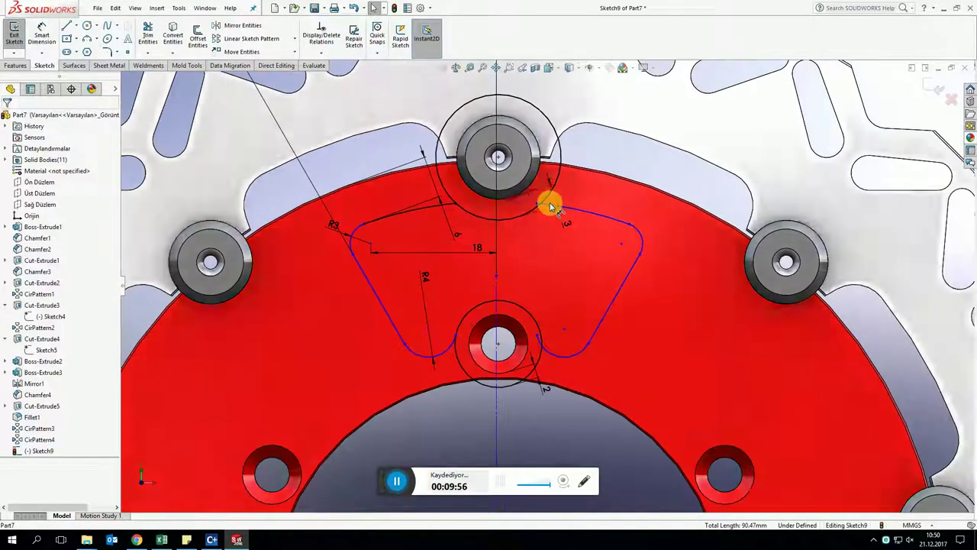
scroll(562, 213, "up", 2)
scroll(568, 350, "up", 2)
scroll(534, 378, "down", 2)
scroll(527, 376, "down", 2)
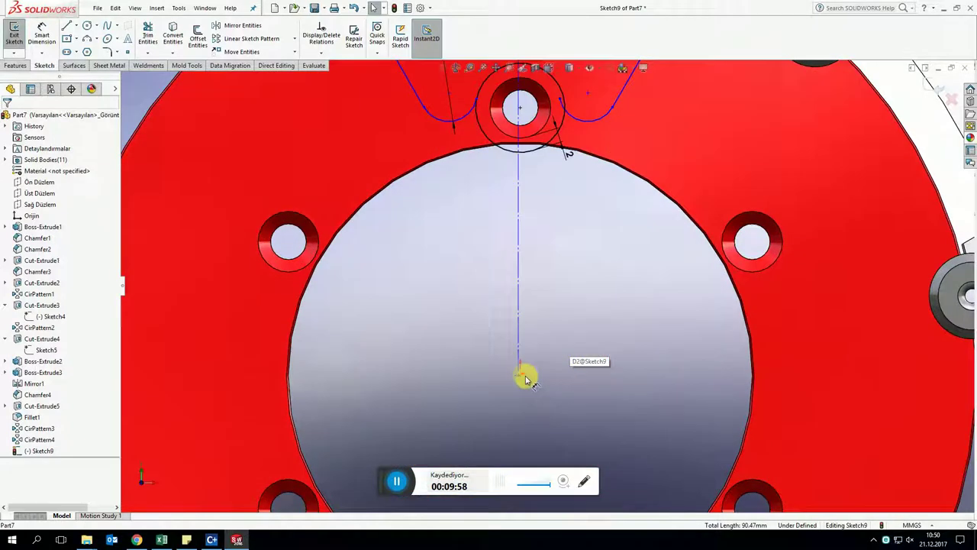
Fully define the sketch at the centerline end point and trim the profile around the bolt hole
left_click(527, 378)
key("Escape")
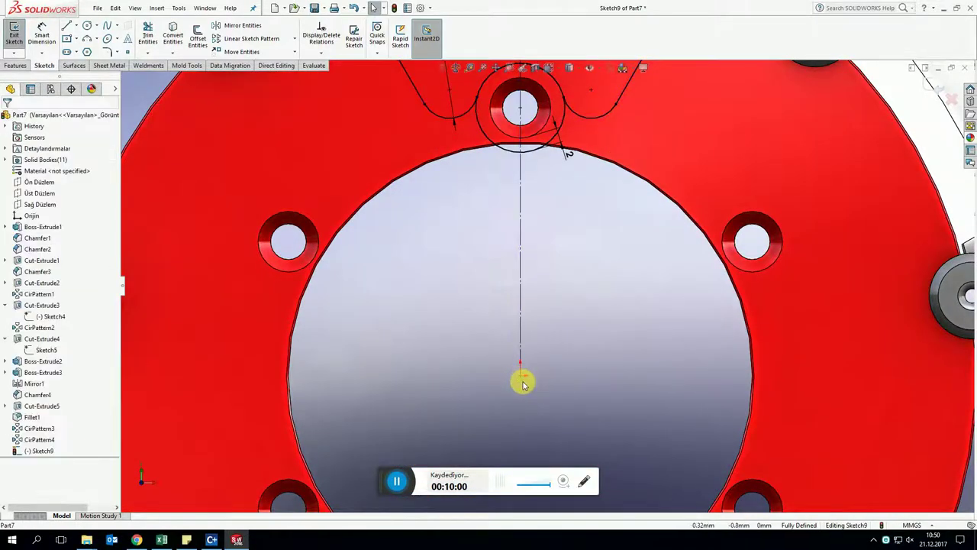
scroll(567, 175, "up", 3)
scroll(556, 190, "up", 2)
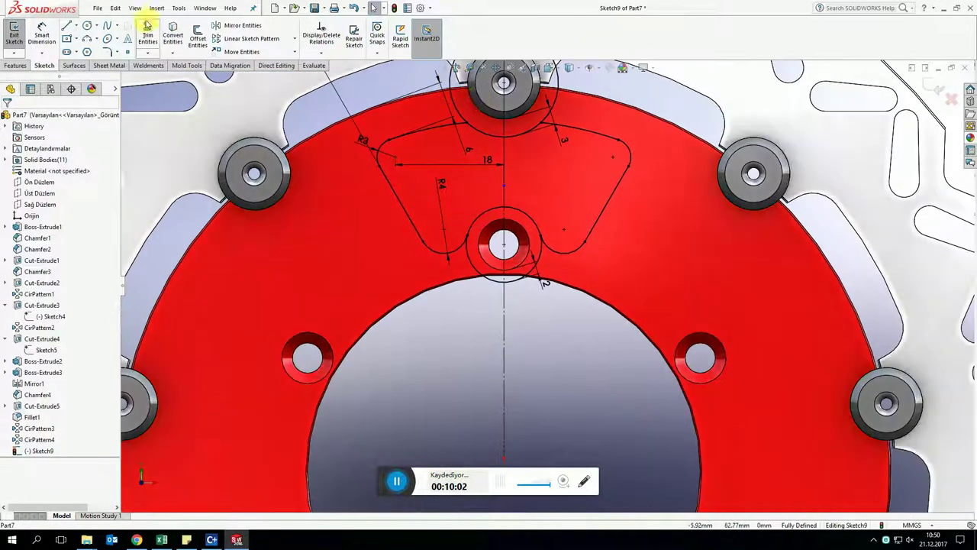
key("t")
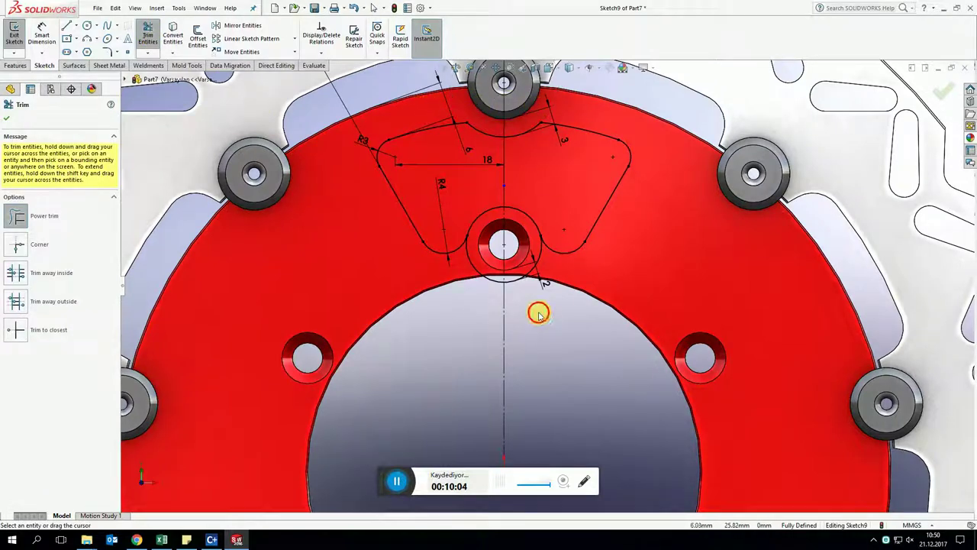
key("Escape")
scroll(600, 225, "up", 3)
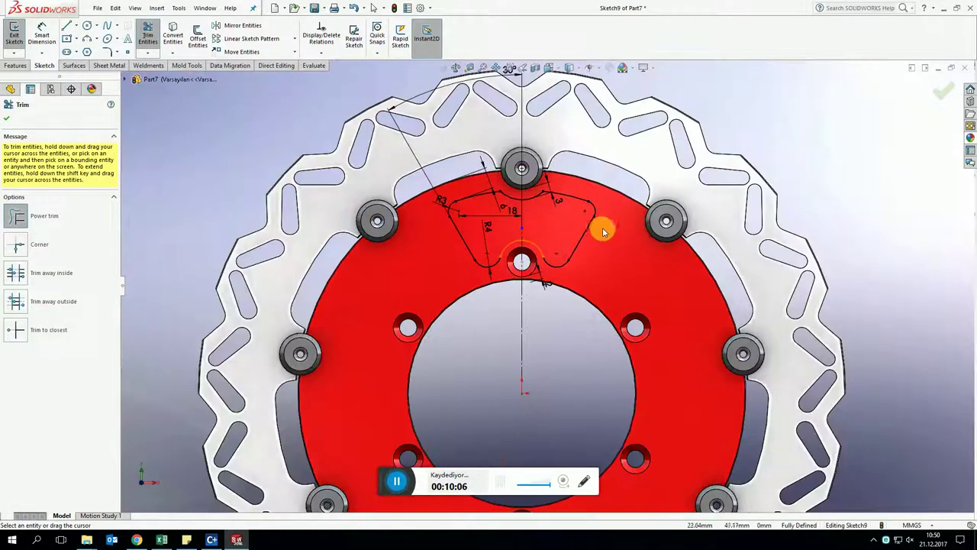
scroll(834, 126, "down", 2)
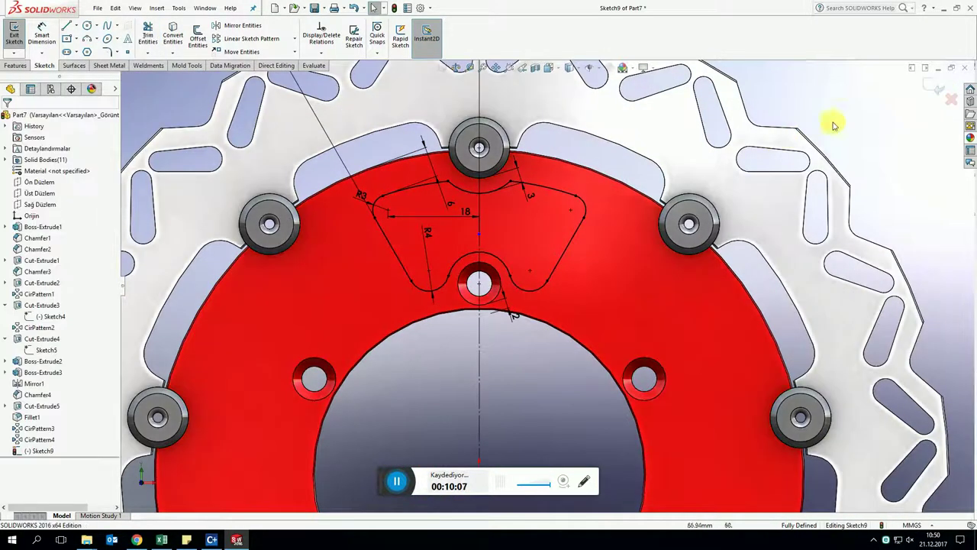
Round both top corners of the window with 3 mm sketch fillets
left_click(106, 54)
left_click(522, 158)
left_click(416, 195)
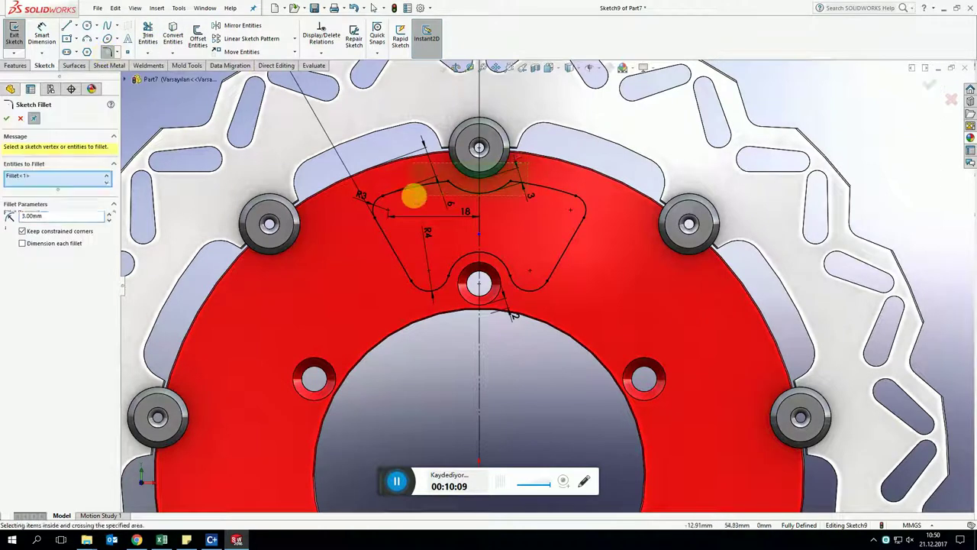
left_click(7, 120)
scroll(505, 187, "up", 1)
Cut the window sketch through the whole disc with a Through All extruded cut
left_click(931, 86)
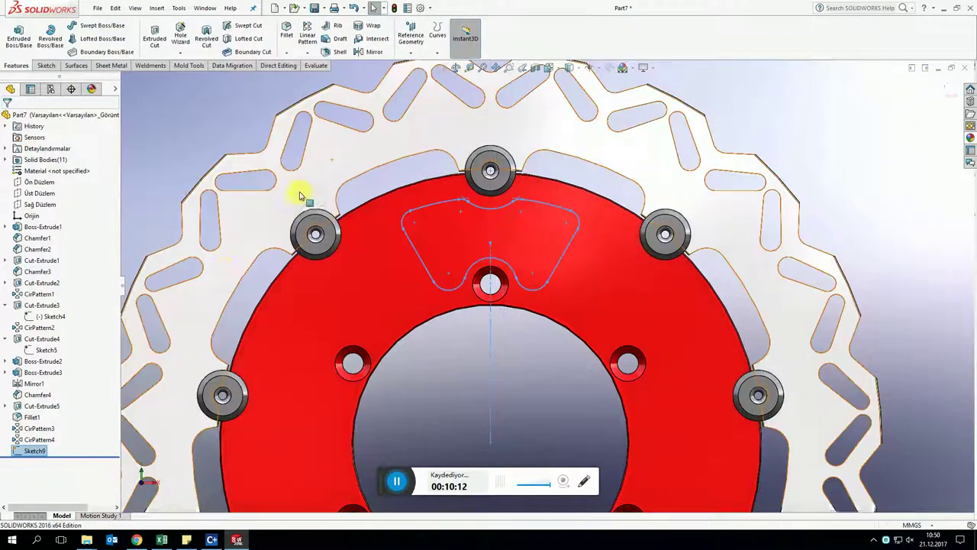
left_click(155, 38)
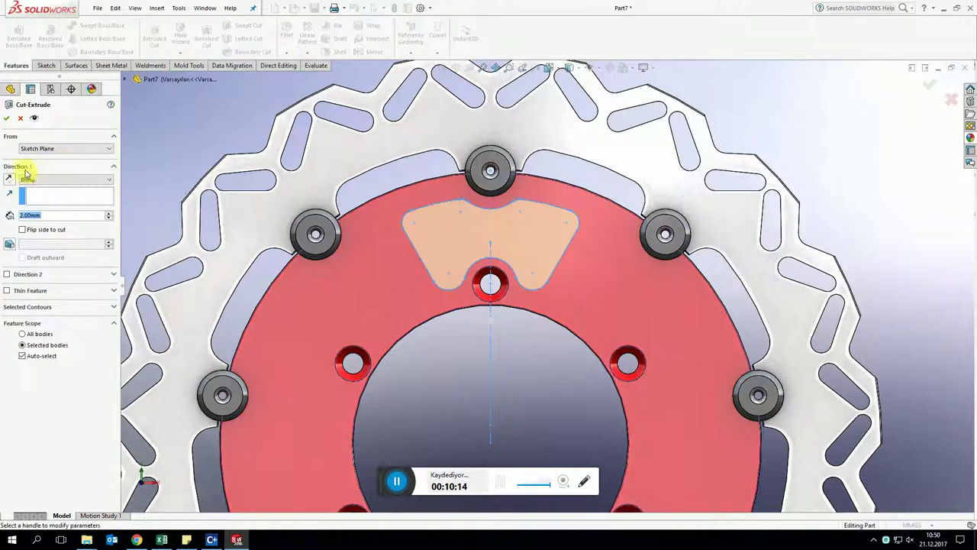
left_click(65, 180)
left_click(42, 197)
right_click(257, 113)
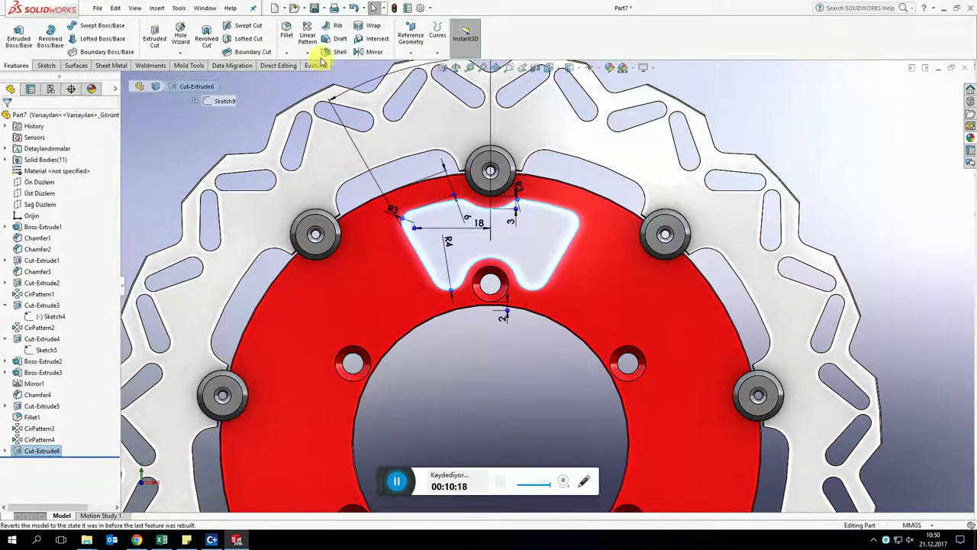
Begin a circular pattern of the window cut on the hub's inner edge, then cancel it and select Sketch9
left_click(307, 52)
left_click(336, 82)
left_click(65, 149)
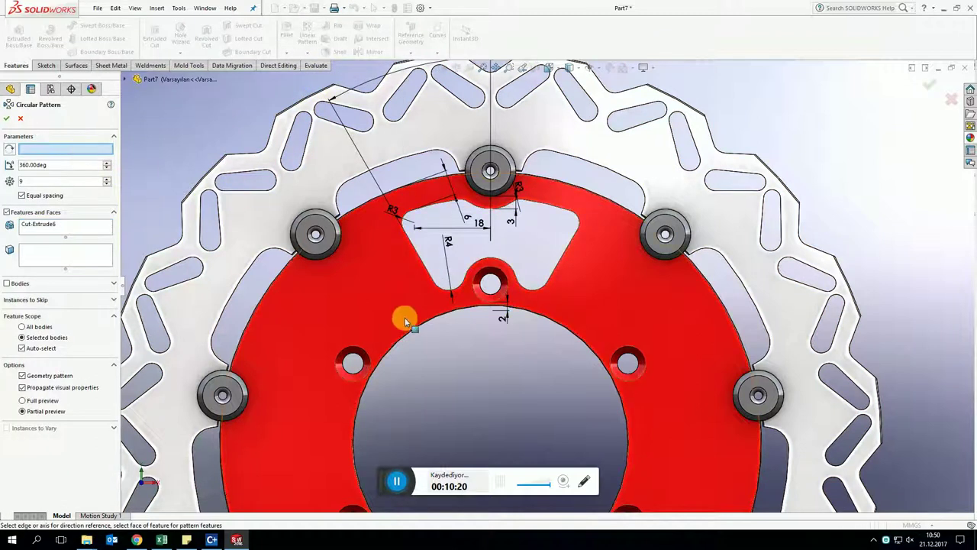
left_click(414, 327)
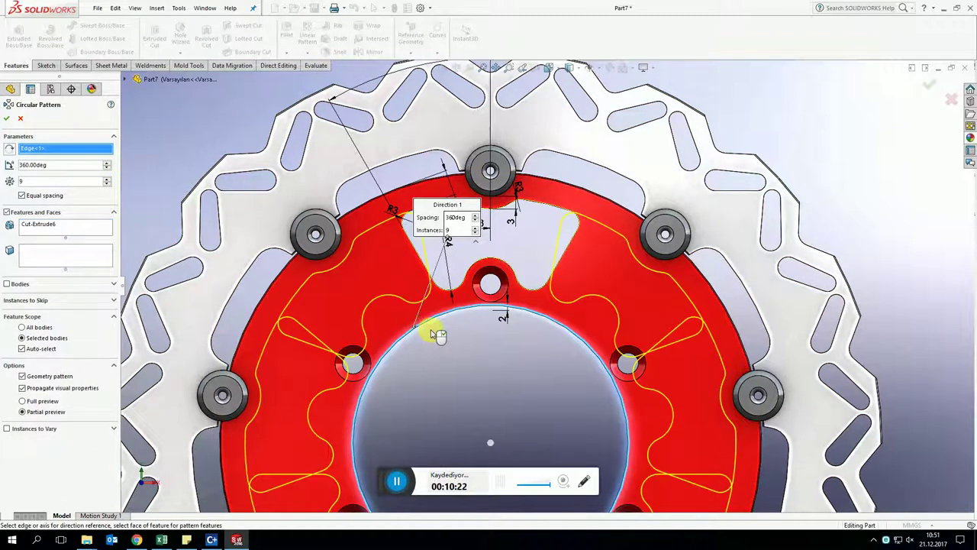
left_click(20, 118)
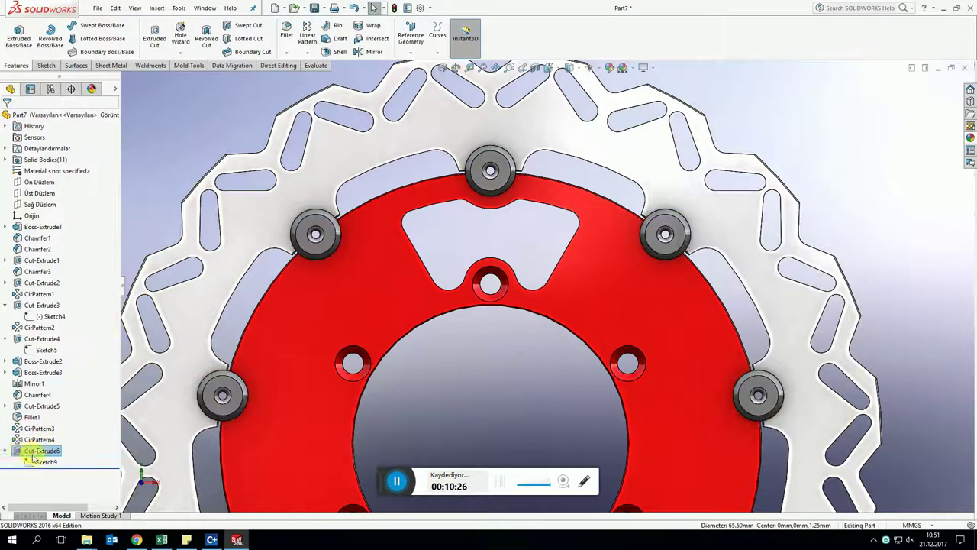
left_click(42, 461)
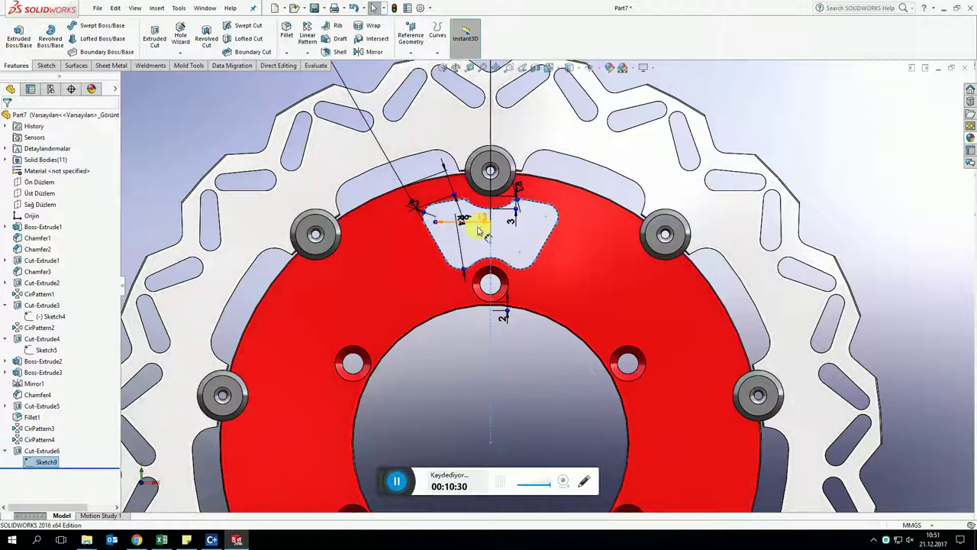
Circularly pattern Cut-Extrude6 nine times over 360° around the hub's inner edge
left_click(508, 339)
left_click(42, 450)
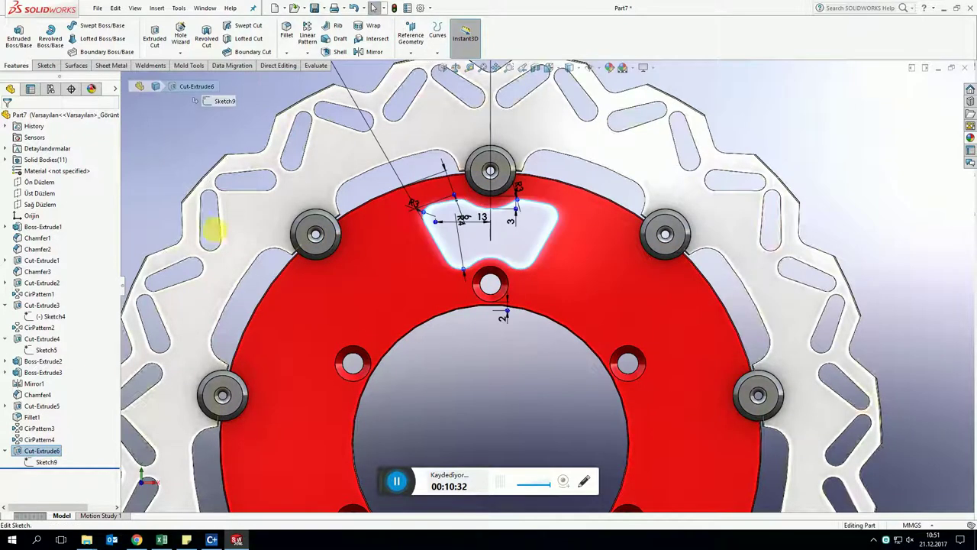
left_click(307, 53)
left_click(321, 77)
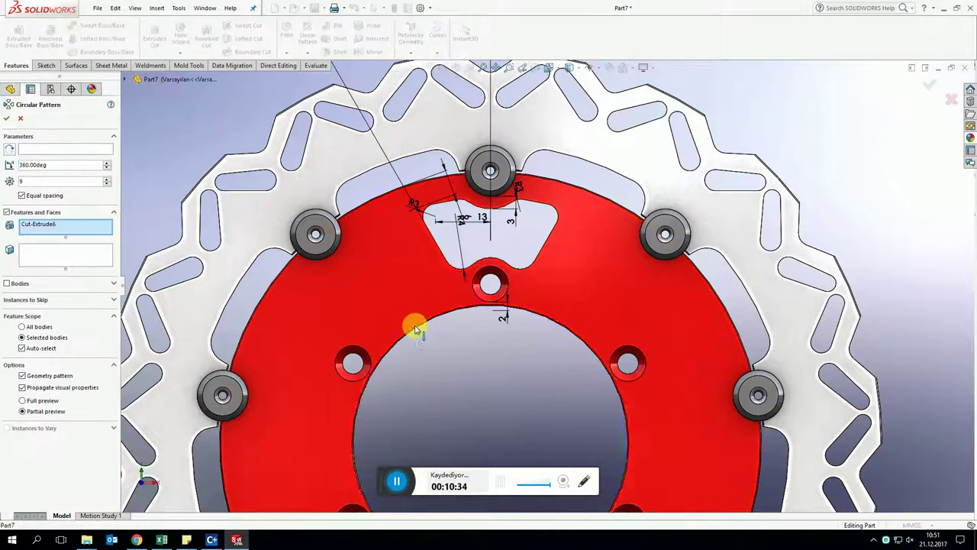
left_click(45, 149)
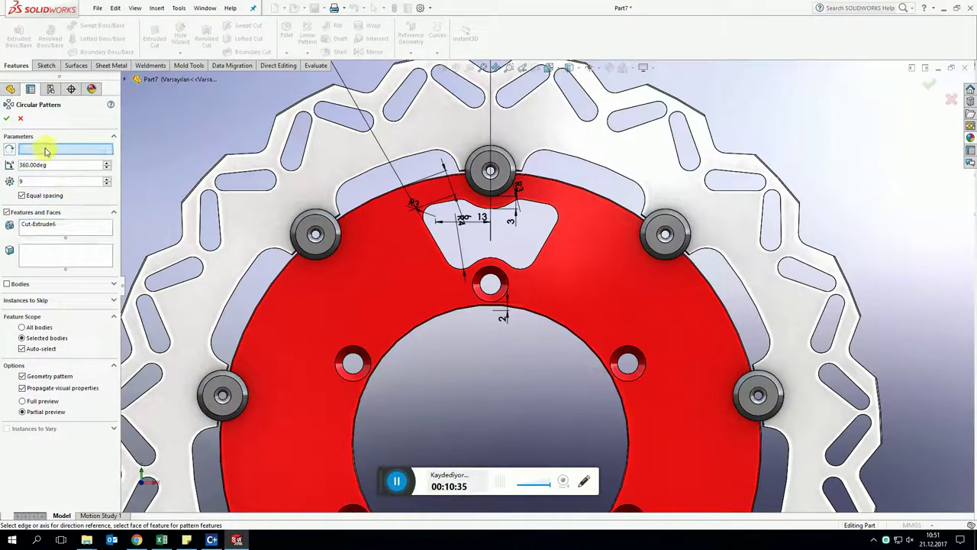
left_click(437, 317)
key("Return")
Display the window sketch's dimensions on the patterned hub
scroll(557, 330, "up", 5)
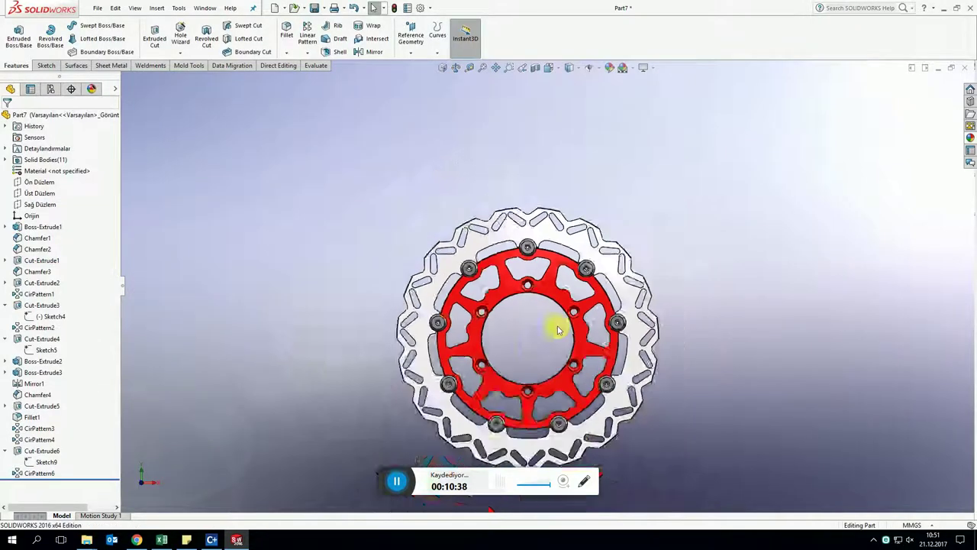
scroll(557, 329, "down", 3)
left_click(44, 461)
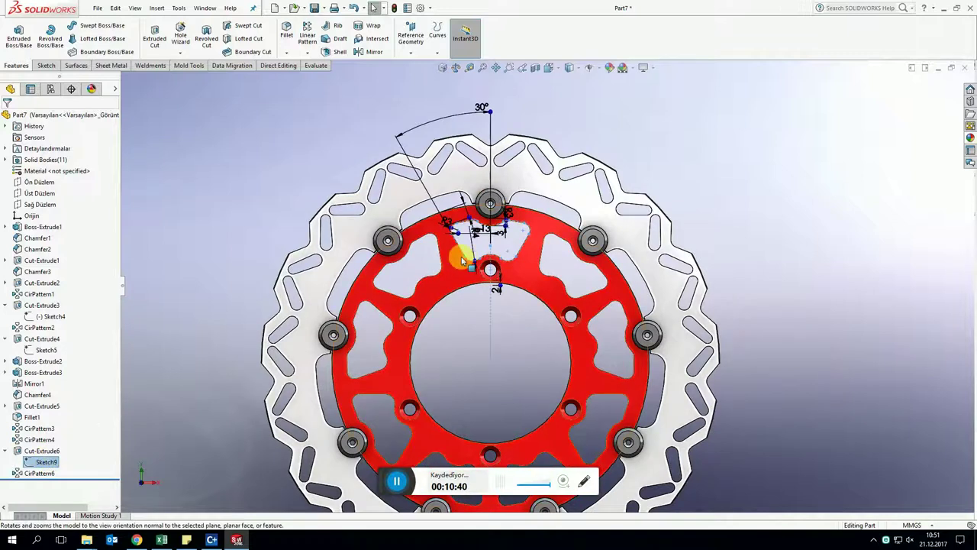
scroll(462, 259, "down", 3)
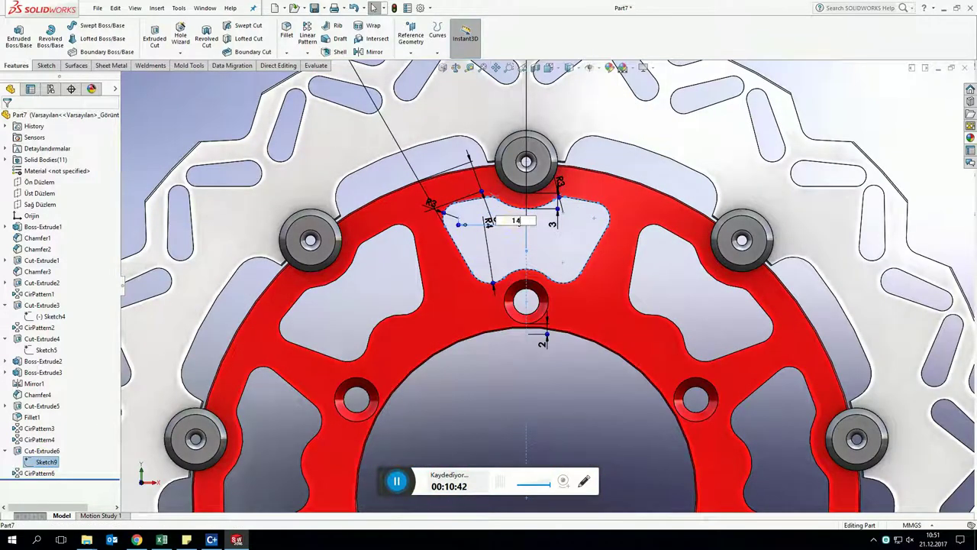
scroll(476, 348, "up", 2)
scroll(496, 388, "up", 3)
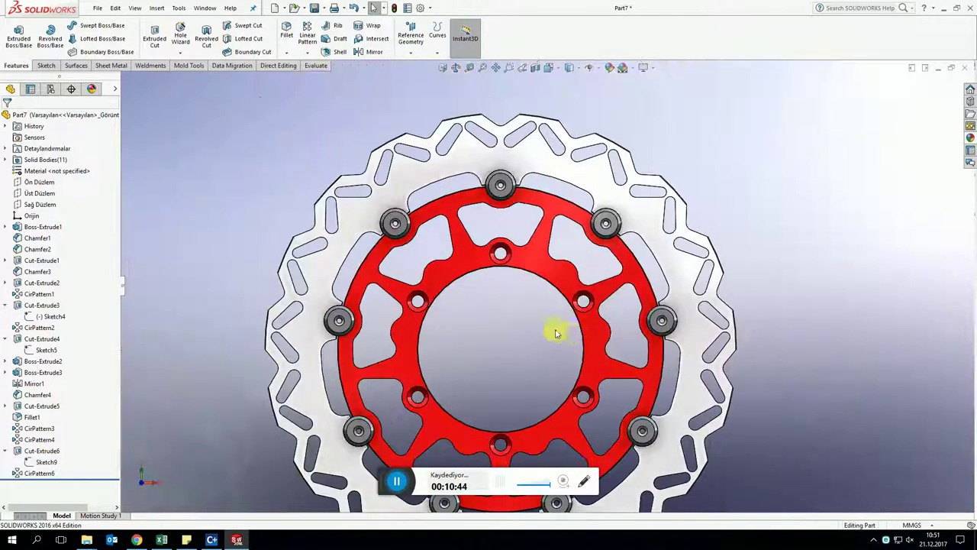